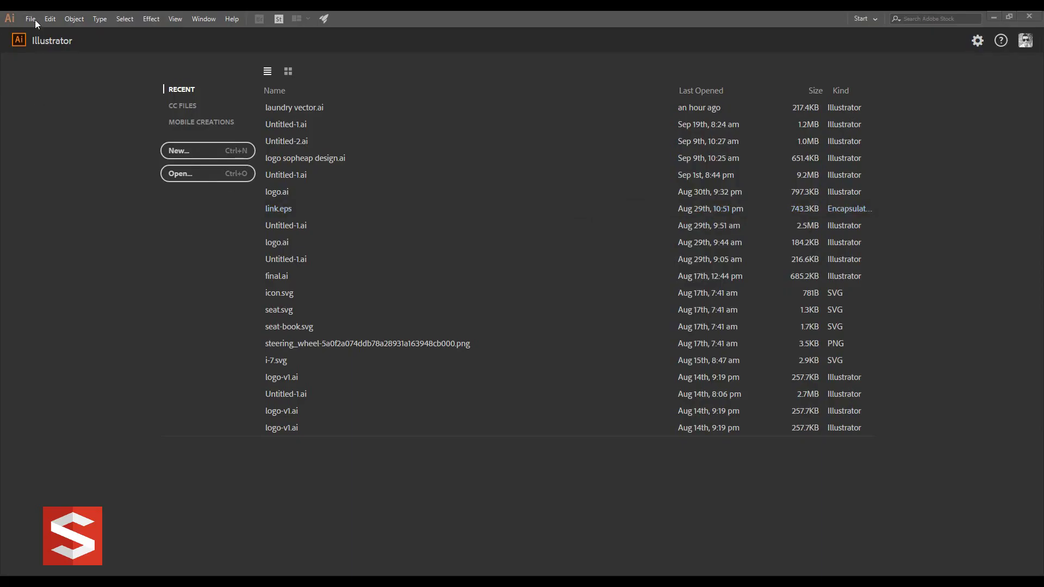
Create a new 1000 × 1000 px document named 'Laundry Vector'.
{"action": "left_click", "coordinate": [33, 19]}
{"action": "left_click", "coordinate": [138, 31]}
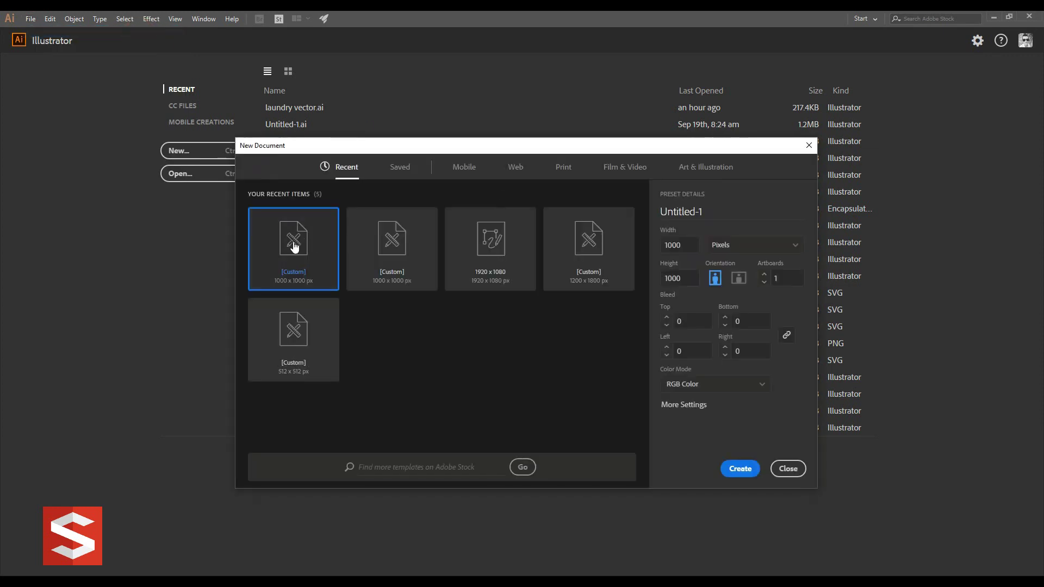
{"action": "left_click_drag", "start_coordinate": [702, 213], "coordinate": [648, 213]}
{"action": "type", "text": "Laundry Vector"}
{"action": "key", "text": "Tab"}
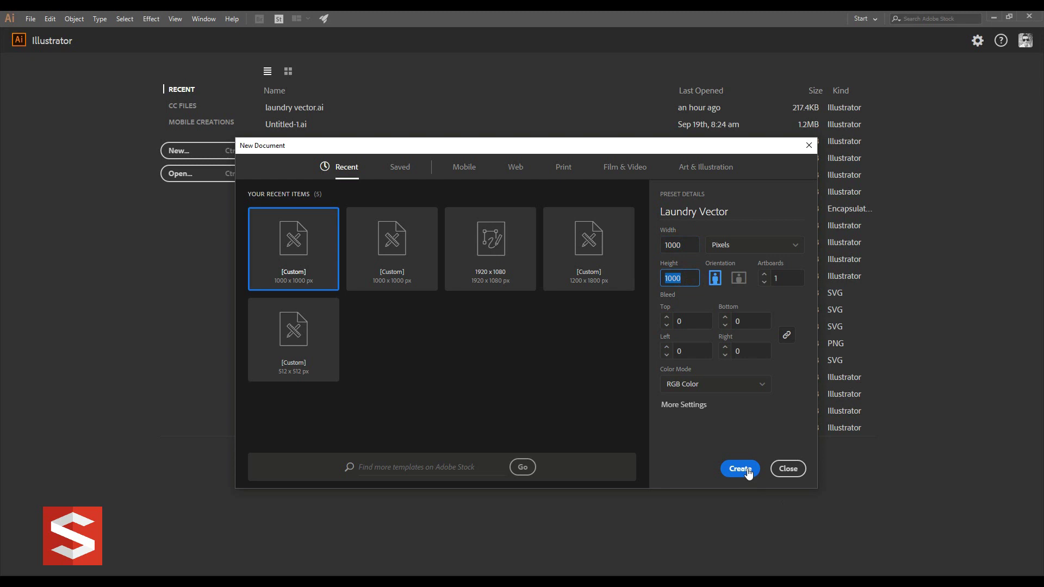
{"action": "left_click", "coordinate": [740, 469]}
Show rulers and toggle Smart Guides.
{"action": "left_click", "coordinate": [175, 19]}
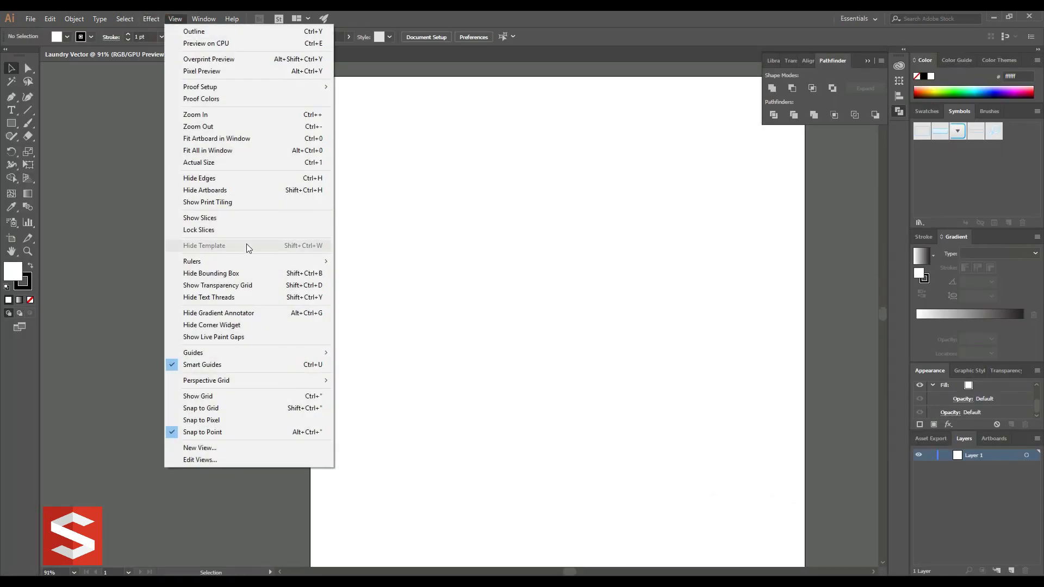
{"action": "left_click", "coordinate": [356, 261]}
{"action": "left_click", "coordinate": [175, 18]}
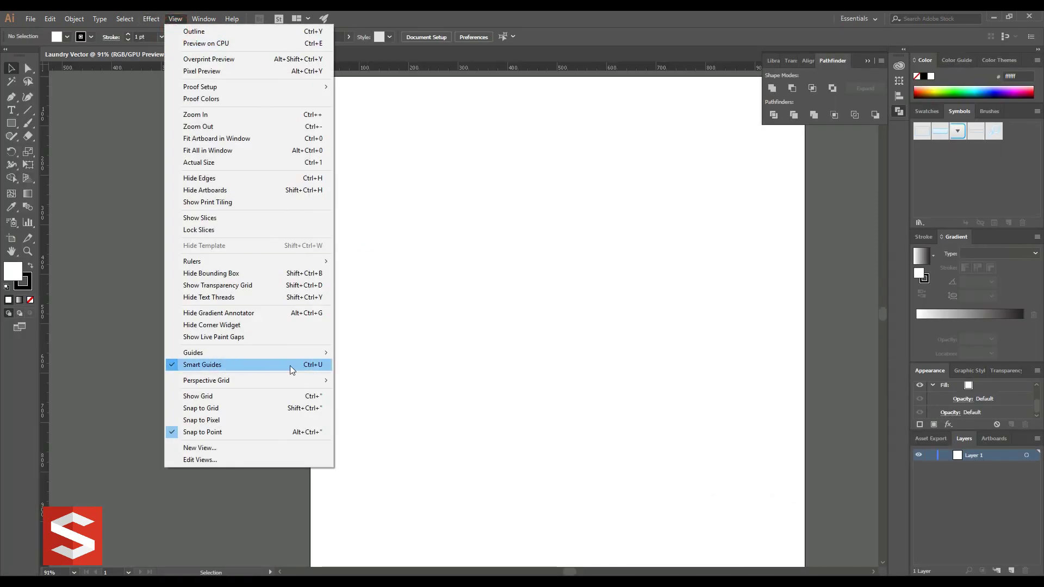
{"action": "left_click", "coordinate": [290, 365]}
{"action": "key", "text": "ctrl+minus"}
Paste the six-colour swatch group and place it off the artboard at upper left.
{"action": "right_click", "coordinate": [155, 168]}
{"action": "left_click", "coordinate": [163, 133]}
{"action": "key", "text": "ctrl+v"}
{"action": "mouse_move", "coordinate": [440, 354]}
{"action": "left_mouse_down"}
{"action": "mouse_move", "coordinate": [219, 199]}
{"action": "mouse_move", "coordinate": [168, 246]}
{"action": "left_mouse_up"}
{"action": "key", "text": "v"}
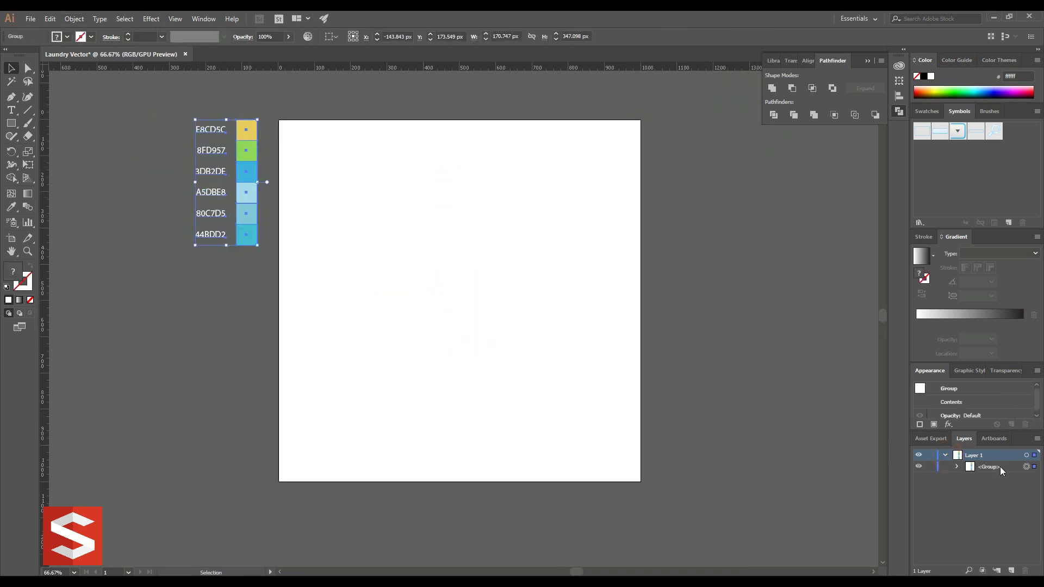
{"action": "left_click", "coordinate": [766, 377]}
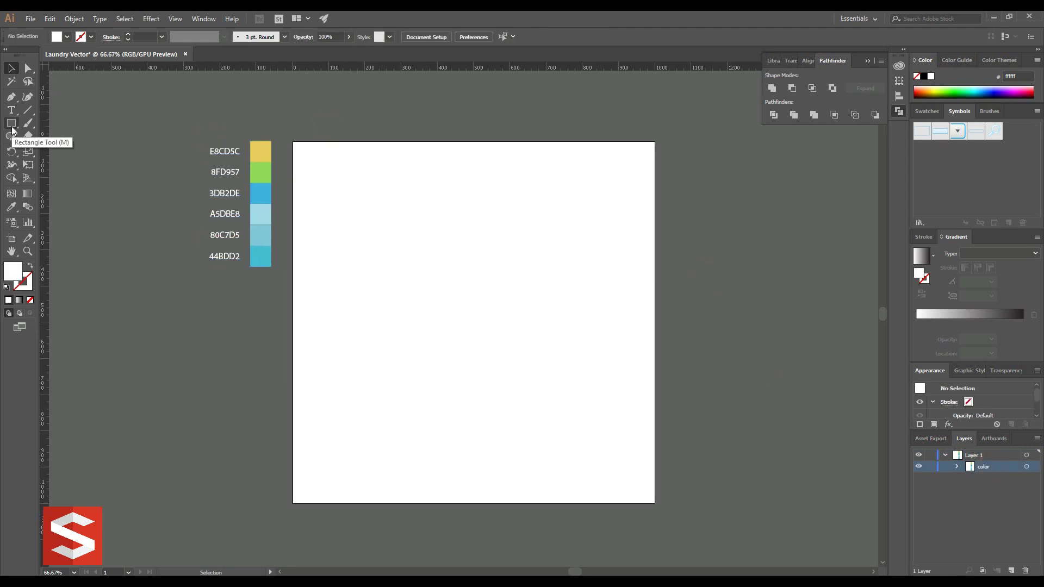
Draw the washer body rectangle with A5DBE8 fill and a black 3 pt outline.
{"action": "scroll", "coordinate": [380, 285], "scroll_direction": "up", "scroll_amount": 1}
{"action": "left_click_drag", "start_coordinate": [390, 261], "coordinate": [546, 438]}
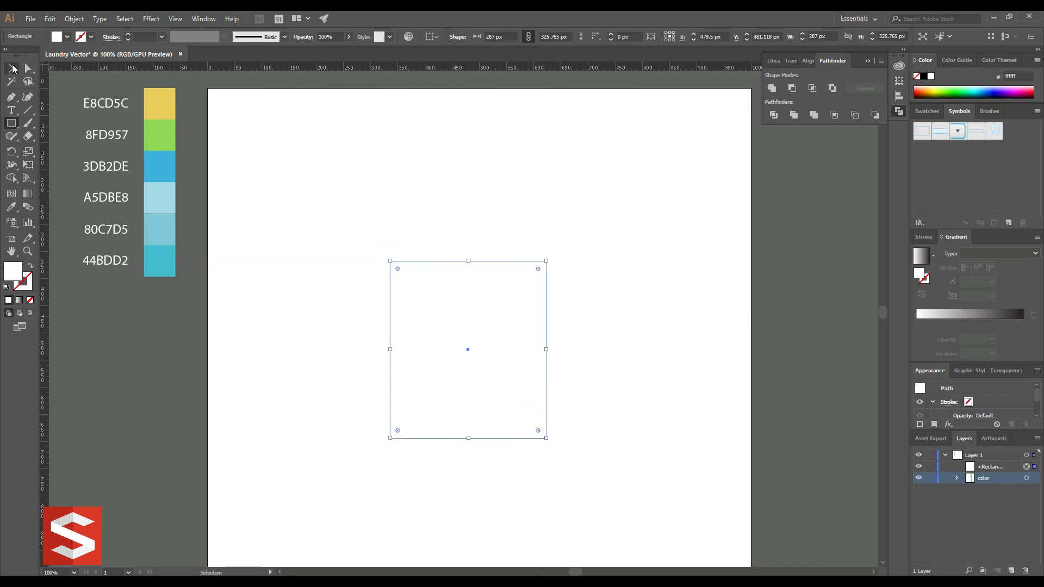
{"action": "left_click", "coordinate": [12, 207]}
{"action": "left_click", "coordinate": [171, 201]}
{"action": "key", "text": "v"}
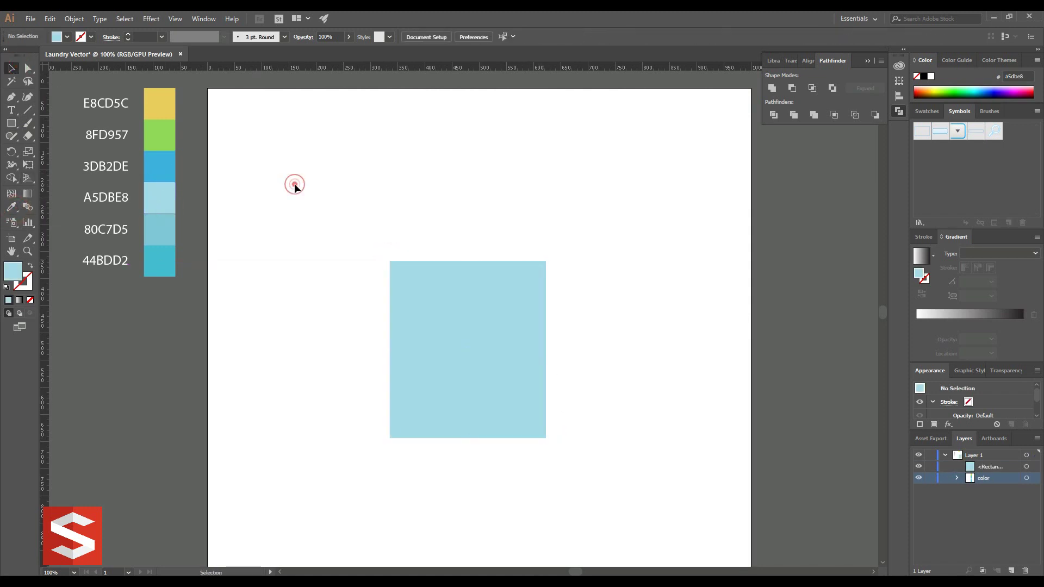
{"action": "left_click", "coordinate": [91, 36]}
{"action": "left_click", "coordinate": [24, 98]}
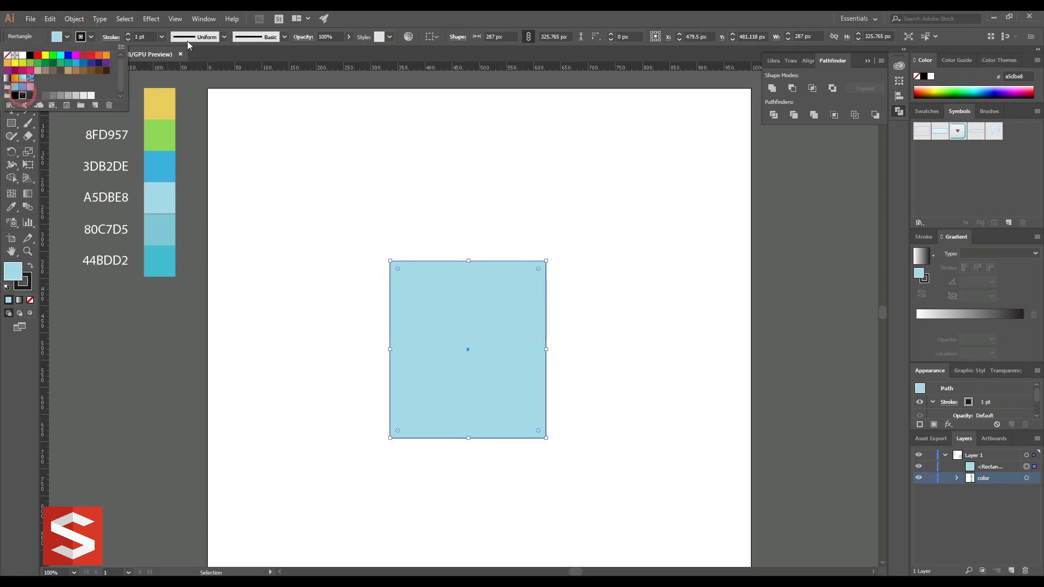
{"action": "left_click", "coordinate": [151, 37]}
{"action": "left_click", "coordinate": [371, 172]}
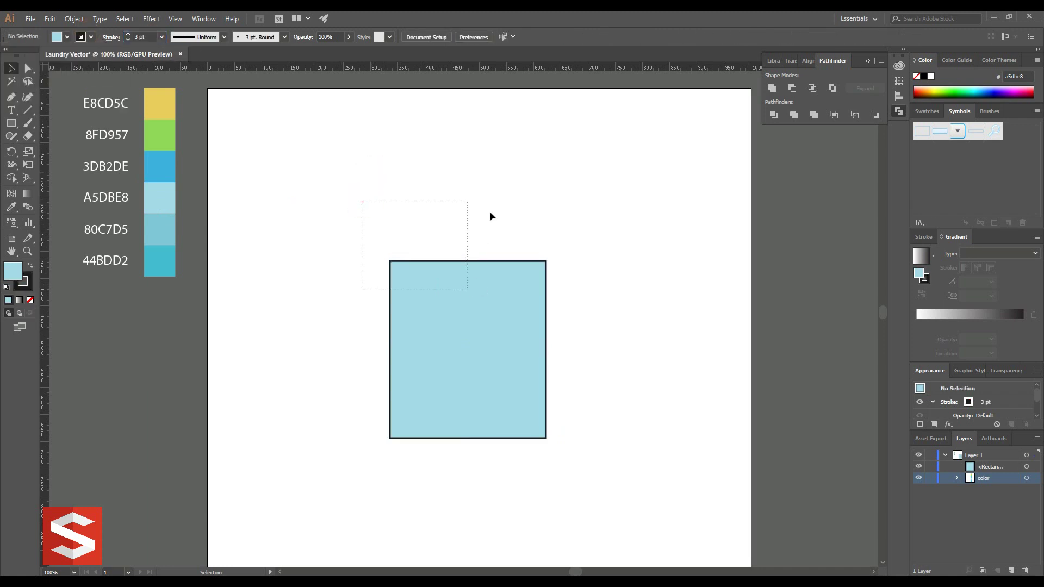
Nudge the washer body rectangle right and down.
{"action": "left_click", "coordinate": [489, 277]}
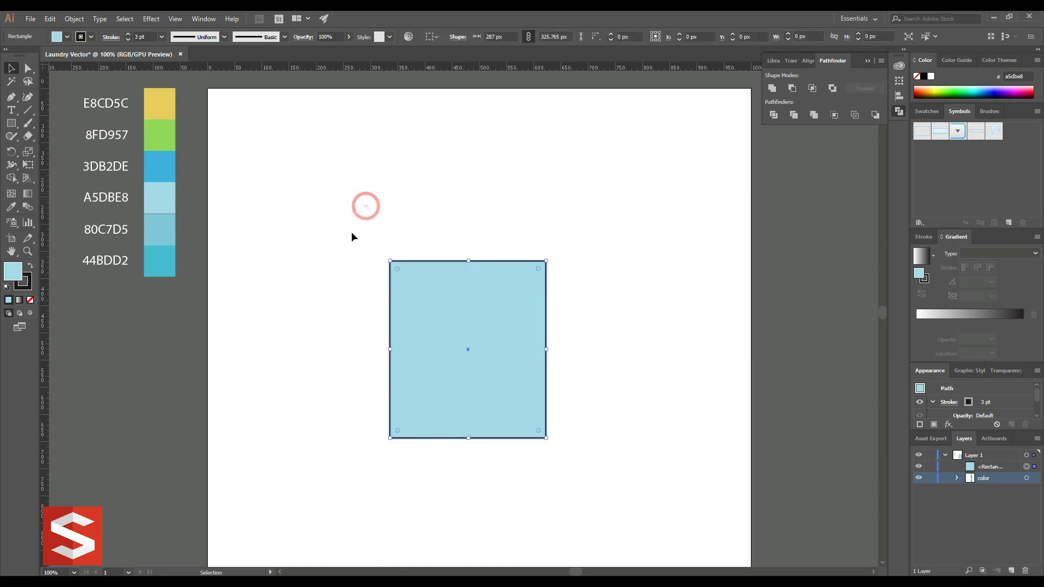
{"action": "key", "text": "shift+Right"}
{"action": "key", "text": "shift+Right"}
{"action": "key", "text": "shift+Down"}
{"action": "key", "text": "shift+Down"}
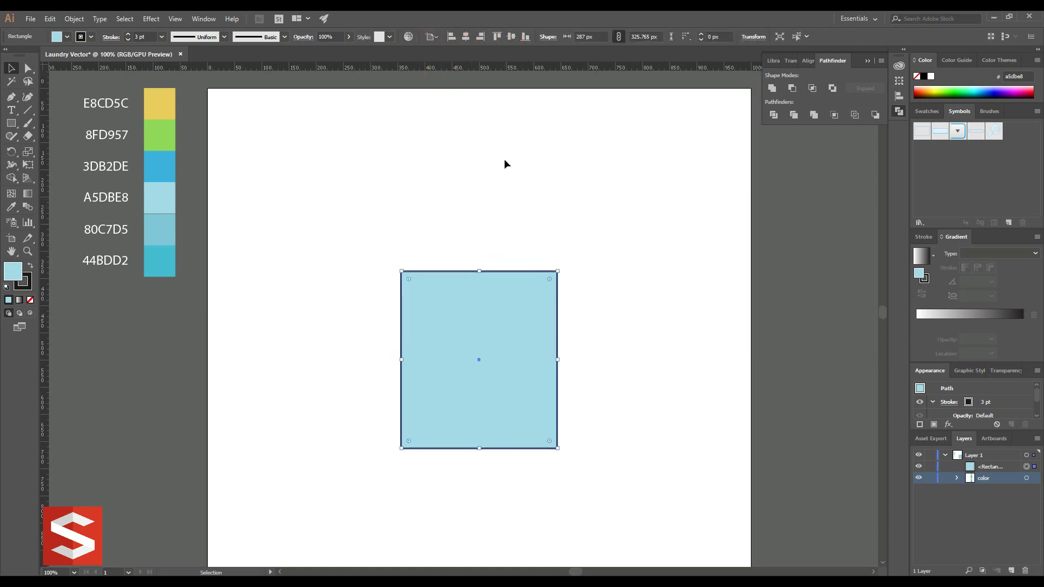
{"action": "left_click", "coordinate": [505, 163]}
Draw a narrower white, unoutlined strip over the body's middle.
{"action": "left_click", "coordinate": [12, 124]}
{"action": "left_click_drag", "start_coordinate": [454, 263], "coordinate": [530, 440]}
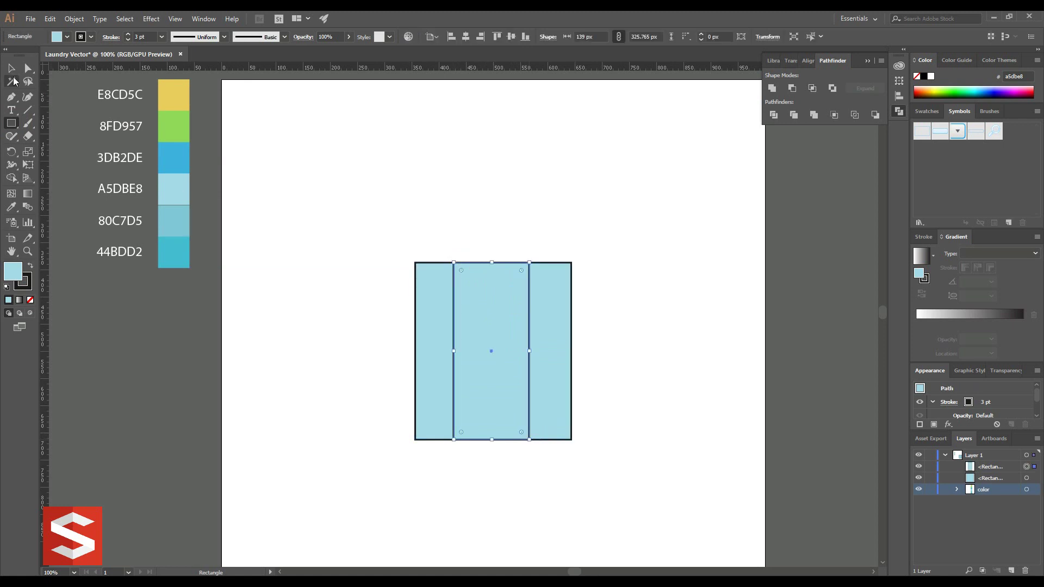
{"action": "key", "text": "i"}
{"action": "left_click", "coordinate": [312, 154]}
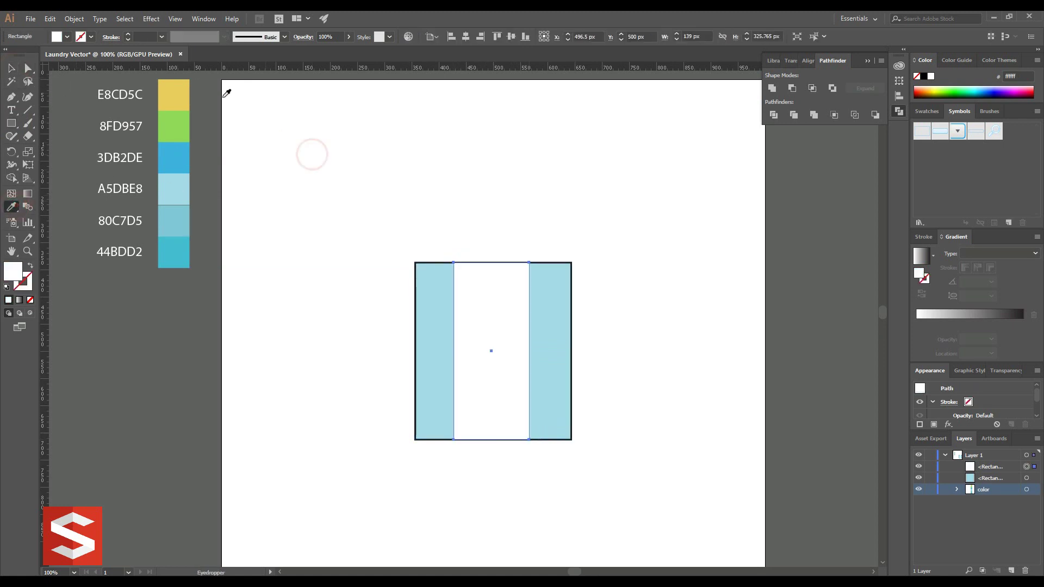
{"action": "left_click", "coordinate": [11, 69]}
{"action": "left_click", "coordinate": [309, 143]}
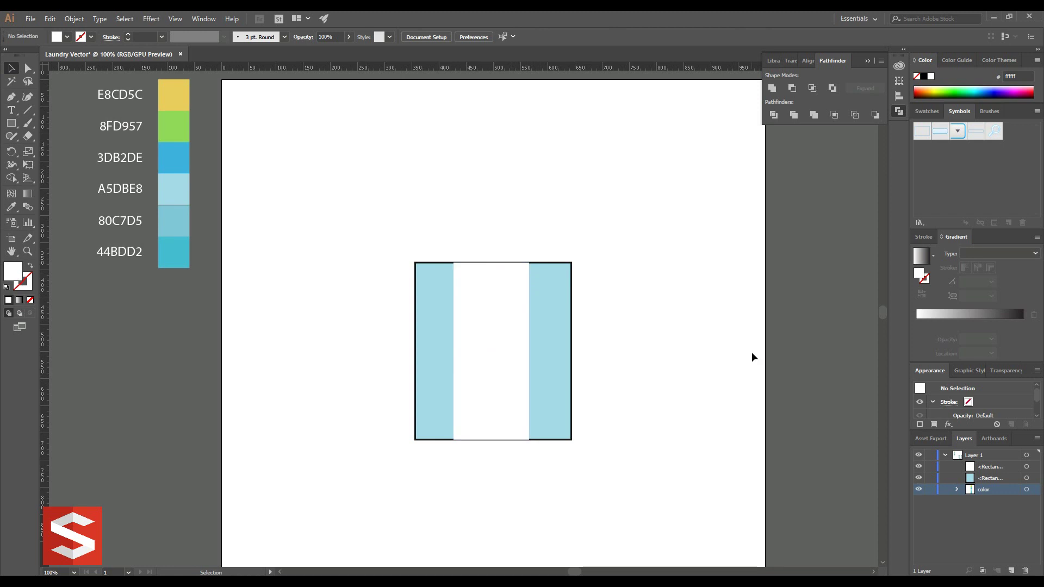
Centre the white strip on the body and draw left and right side strips.
{"action": "left_click_drag", "start_coordinate": [394, 245], "coordinate": [601, 302]}
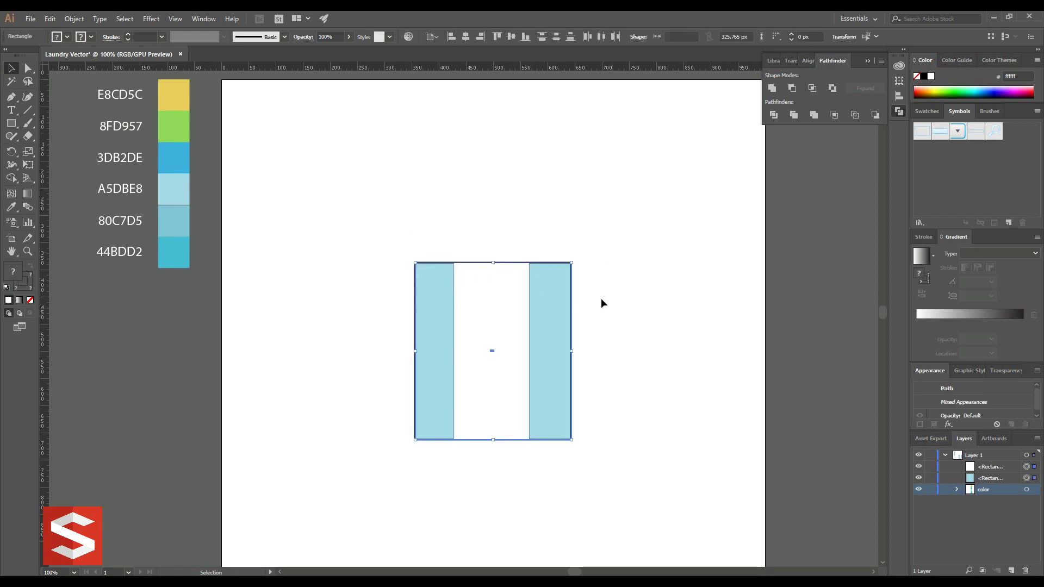
{"action": "left_click", "coordinate": [468, 36]}
{"action": "left_click", "coordinate": [568, 167]}
{"action": "left_click_drag", "start_coordinate": [415, 263], "coordinate": [456, 439]}
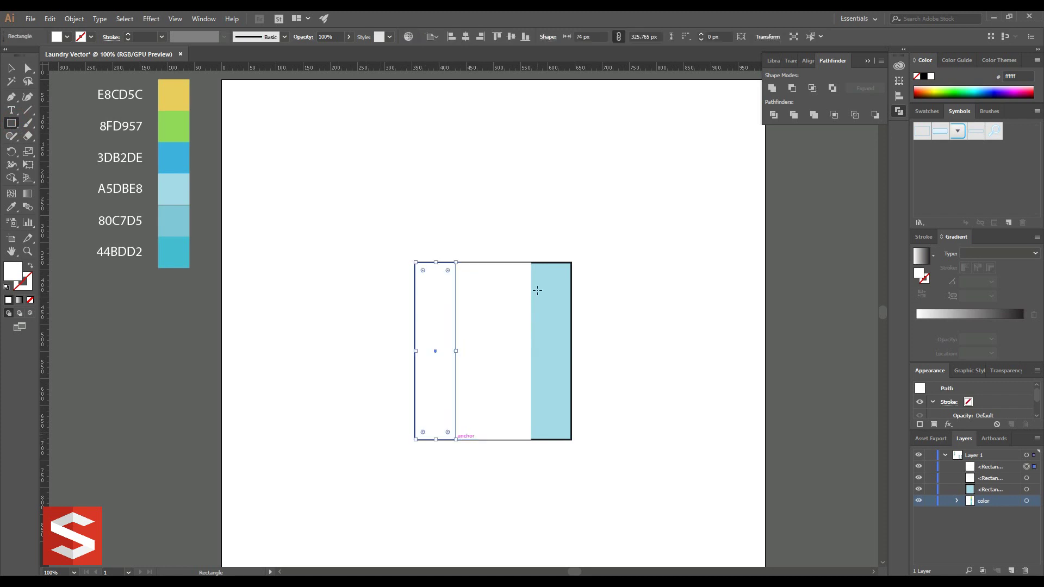
{"action": "left_click_drag", "start_coordinate": [531, 262], "coordinate": [572, 440]}
Colour the left, middle and right strips A5DBE8, 80C7D5 and 44BDD2.
{"action": "left_click", "coordinate": [435, 351]}
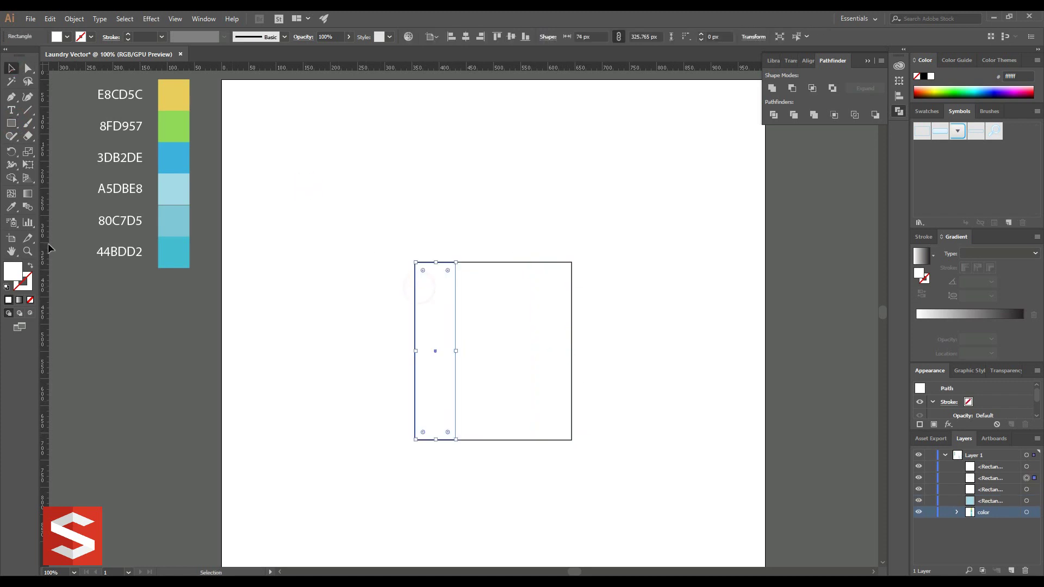
{"action": "left_click", "coordinate": [12, 206]}
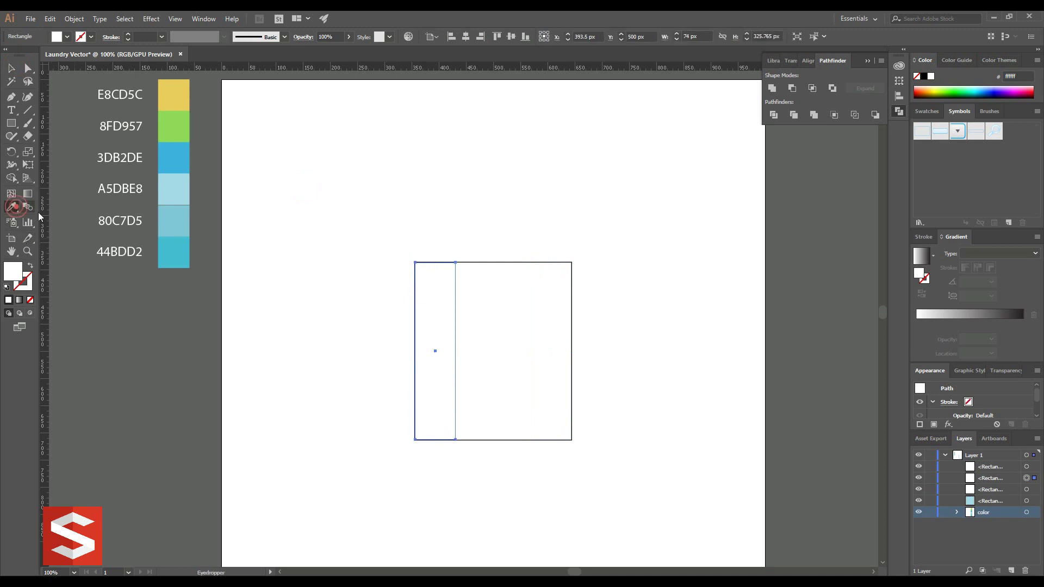
{"action": "left_click", "coordinate": [174, 189]}
{"action": "key", "text": "v"}
{"action": "left_click", "coordinate": [480, 300]}
{"action": "left_click", "coordinate": [12, 206]}
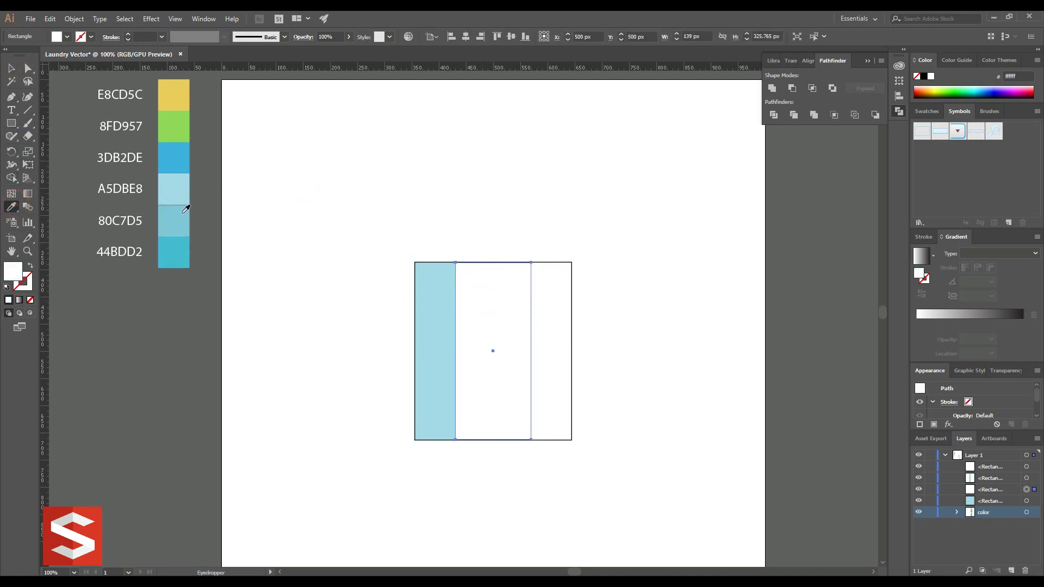
{"action": "left_click", "coordinate": [174, 220]}
{"action": "left_click", "coordinate": [11, 68]}
{"action": "left_click", "coordinate": [541, 327]}
{"action": "left_click", "coordinate": [11, 206]}
{"action": "left_click", "coordinate": [174, 252]}
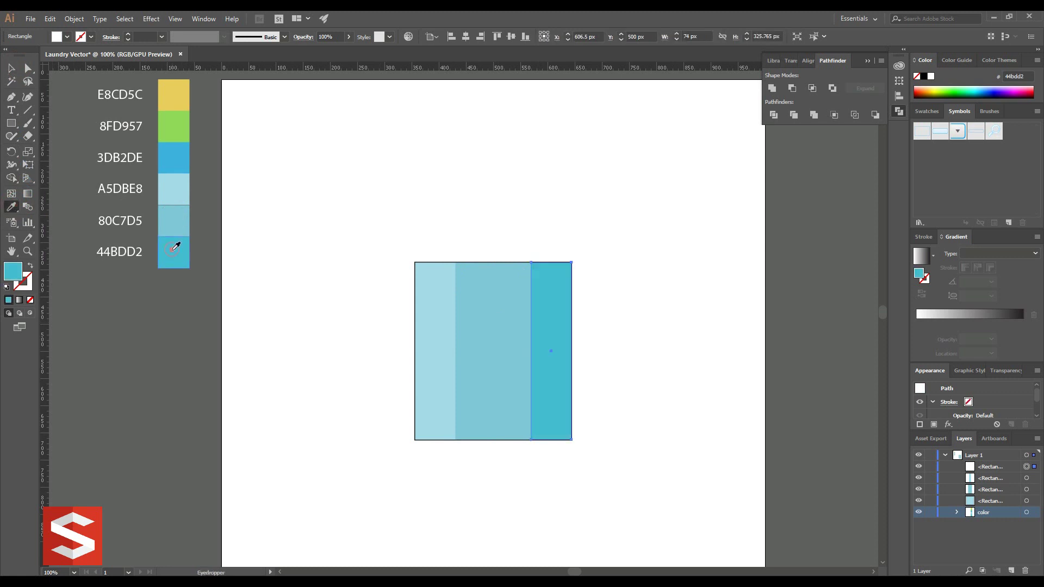
{"action": "key", "text": "v"}
{"action": "key", "text": "ctrl+shift+a"}
Group the three blue stripes.
{"action": "left_click", "coordinate": [1026, 466]}
{"action": "left_click", "coordinate": [498, 326], "text": "shift"}
{"action": "left_click", "coordinate": [435, 337], "text": "shift"}
{"action": "left_click", "coordinate": [73, 19]}
{"action": "left_click", "coordinate": [99, 60]}
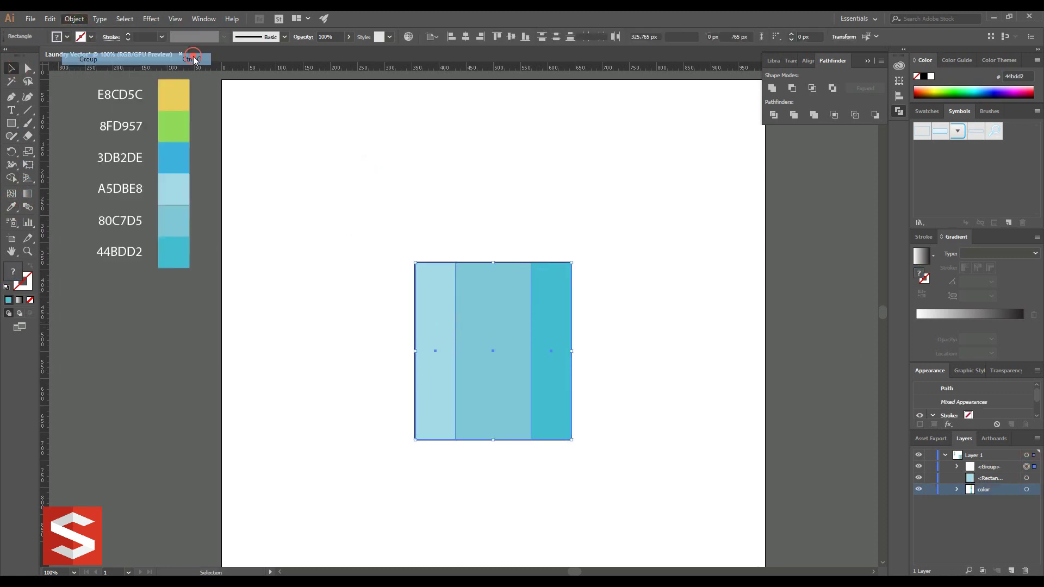
{"action": "left_click", "coordinate": [1025, 478]}
Duplicate the outlined background rectangle above the stripes and clip the stripes to it.
{"action": "left_click", "coordinate": [993, 478]}
{"action": "left_click_drag", "start_coordinate": [993, 478], "coordinate": [1014, 572]}
{"action": "left_click_drag", "start_coordinate": [991, 478], "coordinate": [991, 467]}
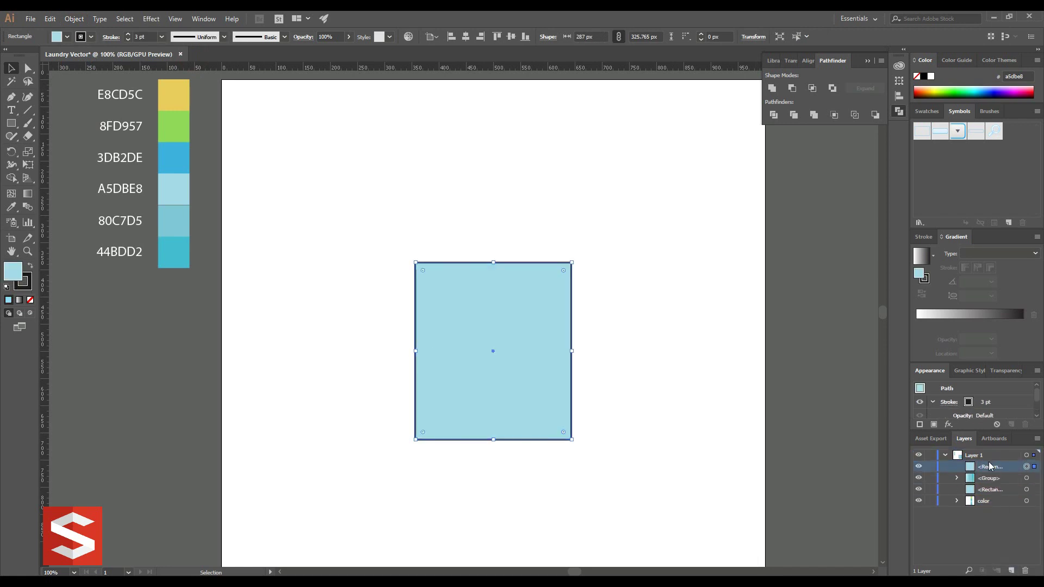
{"action": "left_click", "coordinate": [1026, 478], "text": "shift"}
{"action": "right_click", "coordinate": [492, 315]}
{"action": "left_click", "coordinate": [554, 395]}
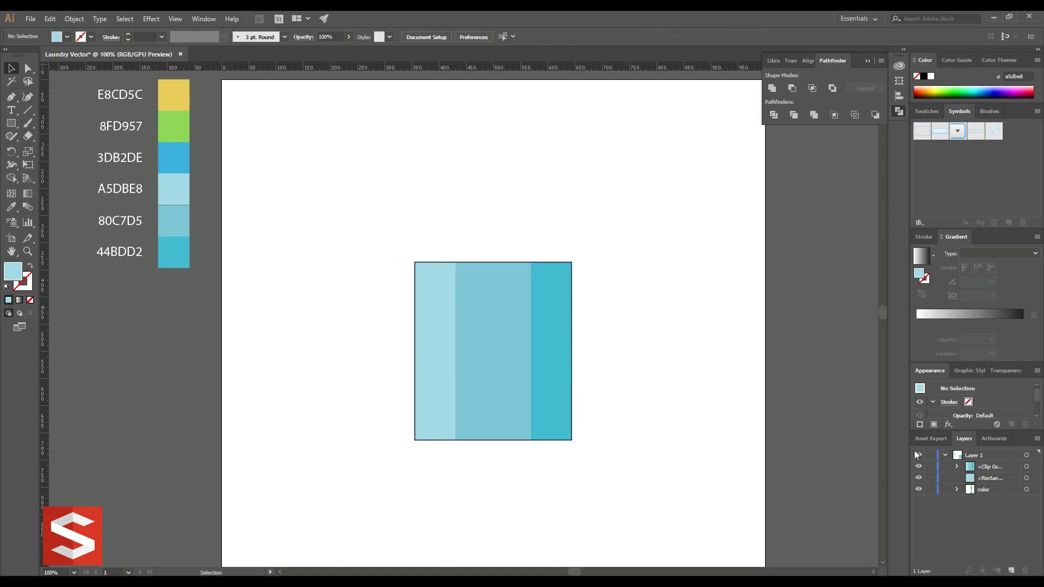
Set the outlined background rectangle's fill to None so the stripes show.
{"action": "left_click", "coordinate": [1025, 466]}
{"action": "left_click", "coordinate": [67, 37]}
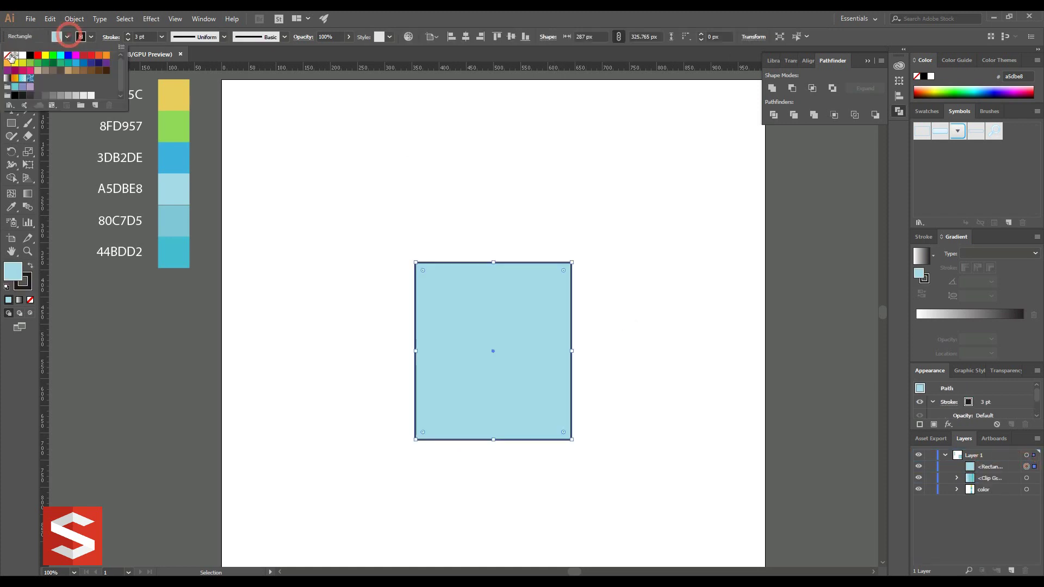
{"action": "left_click", "coordinate": [8, 60]}
{"action": "left_click", "coordinate": [344, 153]}
{"action": "left_click", "coordinate": [447, 279]}
{"action": "left_click", "coordinate": [668, 285]}
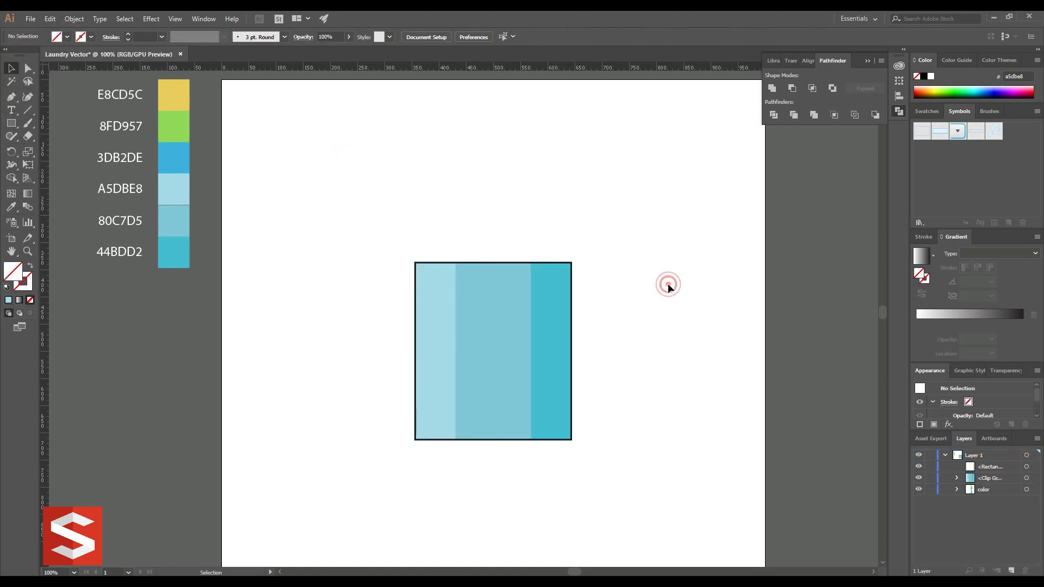
Draw a thin black-outlined band along the body's top edge with rounded corners.
{"action": "left_click_drag", "start_coordinate": [414, 262], "coordinate": [571, 243]}
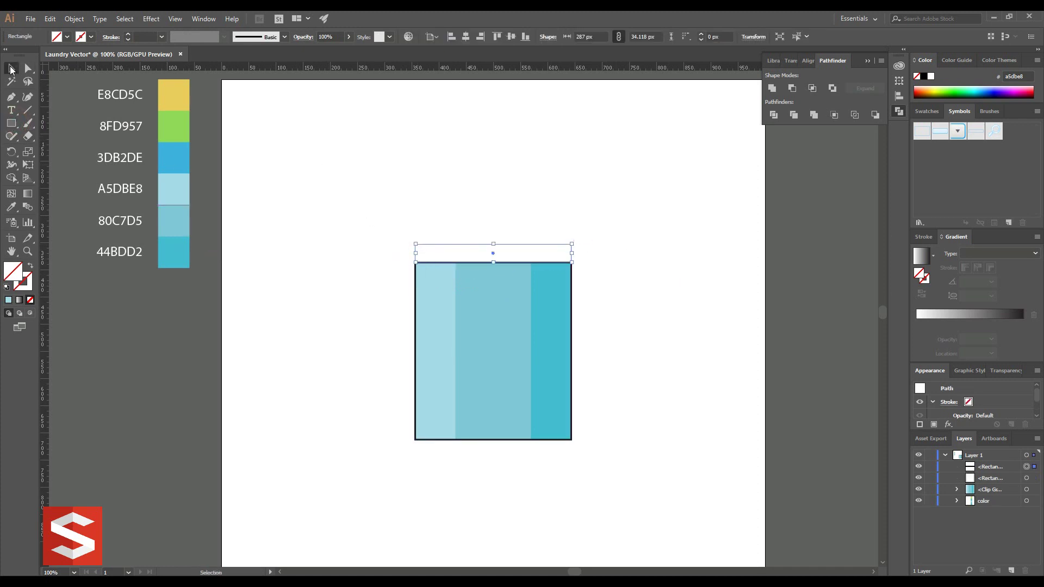
{"action": "key", "text": "i"}
{"action": "left_click", "coordinate": [417, 423]}
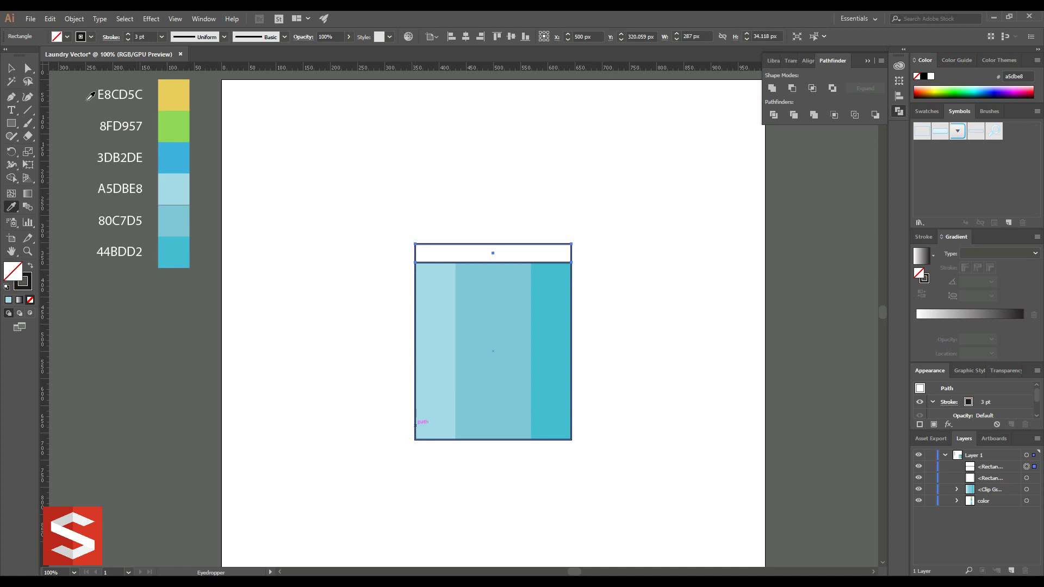
{"action": "left_click", "coordinate": [11, 69]}
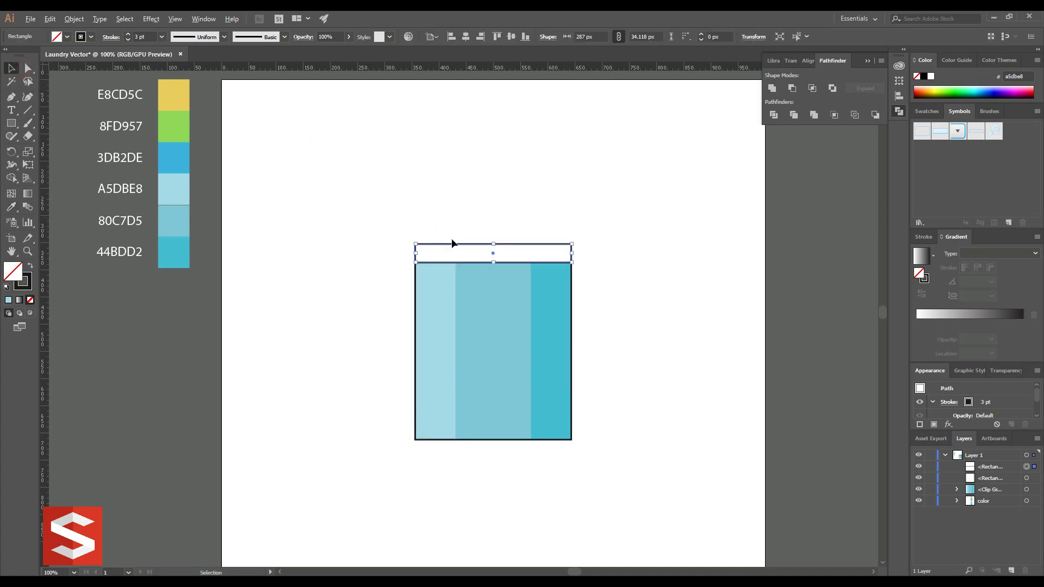
{"action": "key", "text": "ctrl+equal"}
{"action": "key", "text": "ctrl+equal"}
{"action": "key", "text": "a"}
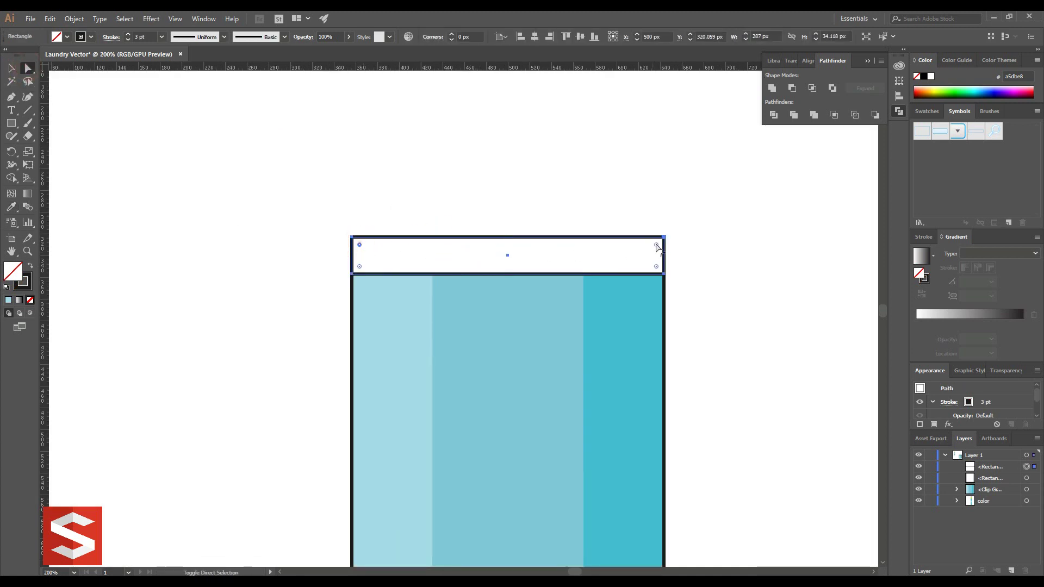
{"action": "left_click_drag", "start_coordinate": [657, 246], "coordinate": [648, 253]}
{"action": "key", "text": "v"}
{"action": "left_click", "coordinate": [175, 126]}
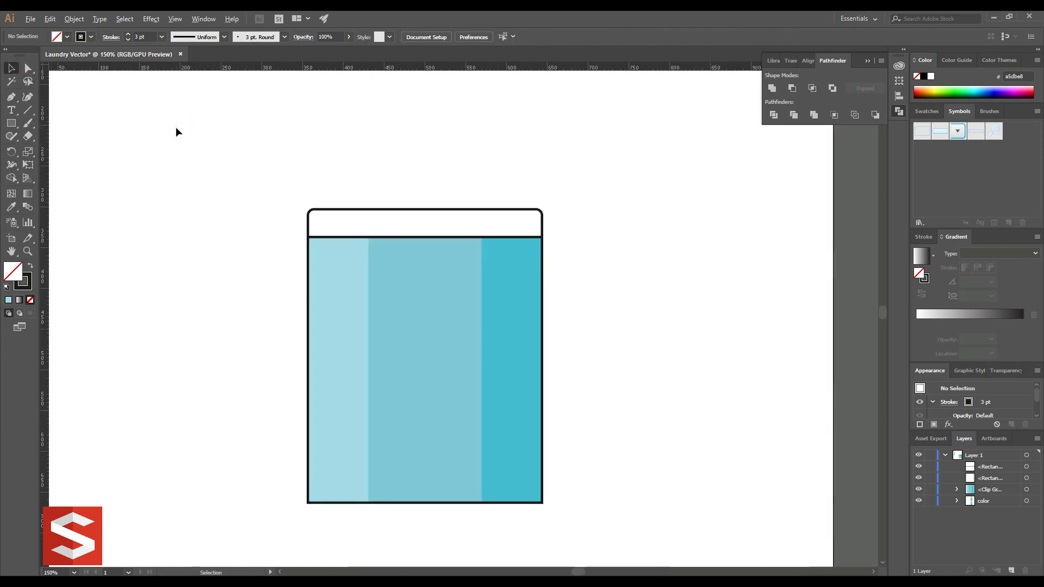
Fill the top band light grey #f3f3f3.
{"action": "left_click", "coordinate": [432, 237]}
{"action": "double_click", "coordinate": [16, 275]}
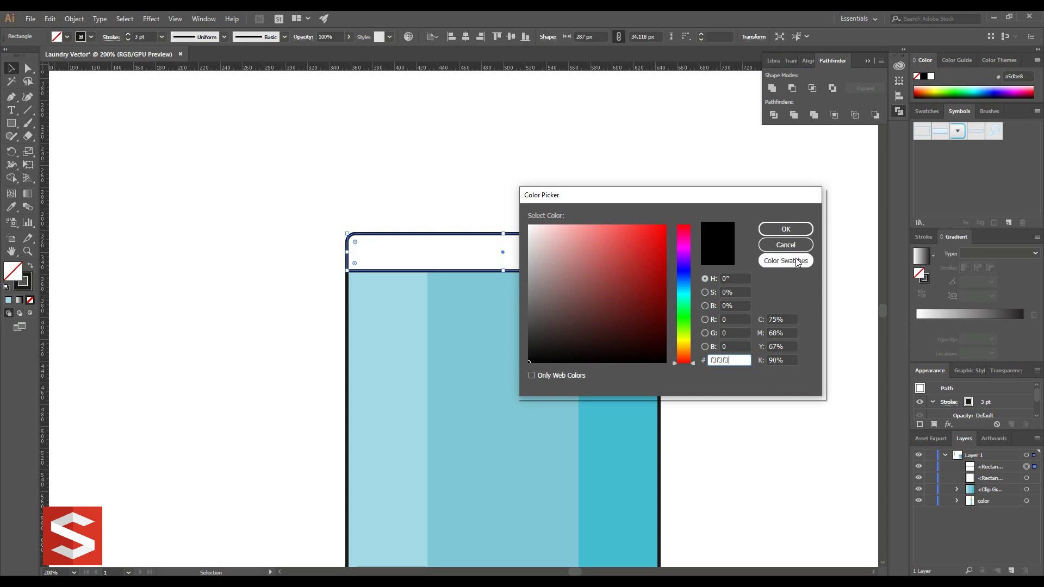
{"action": "key", "text": "Return"}
{"action": "left_click", "coordinate": [602, 174]}
{"action": "scroll", "coordinate": [523, 165], "scroll_direction": "down", "scroll_amount": 1}
{"action": "scroll", "coordinate": [380, 163], "scroll_direction": "up", "scroll_amount": 1}
{"action": "scroll", "coordinate": [380, 163], "scroll_direction": "right", "scroll_amount": 2}
Add a thin rounded, outlined address bar on the top band's left side.
{"action": "left_click", "coordinate": [11, 123]}
{"action": "left_click_drag", "start_coordinate": [323, 268], "coordinate": [433, 279]}
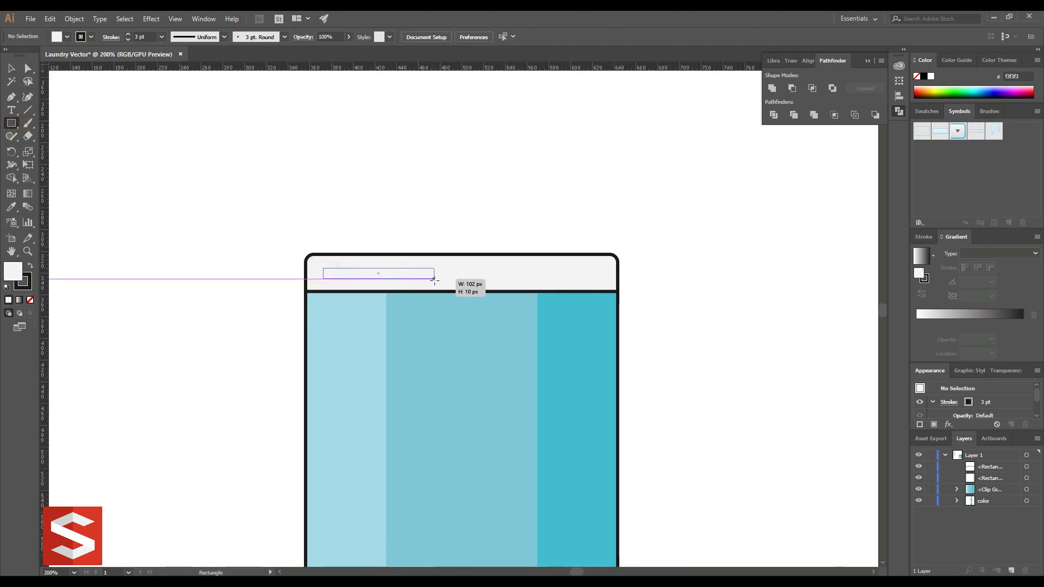
{"action": "left_click", "coordinate": [65, 37]}
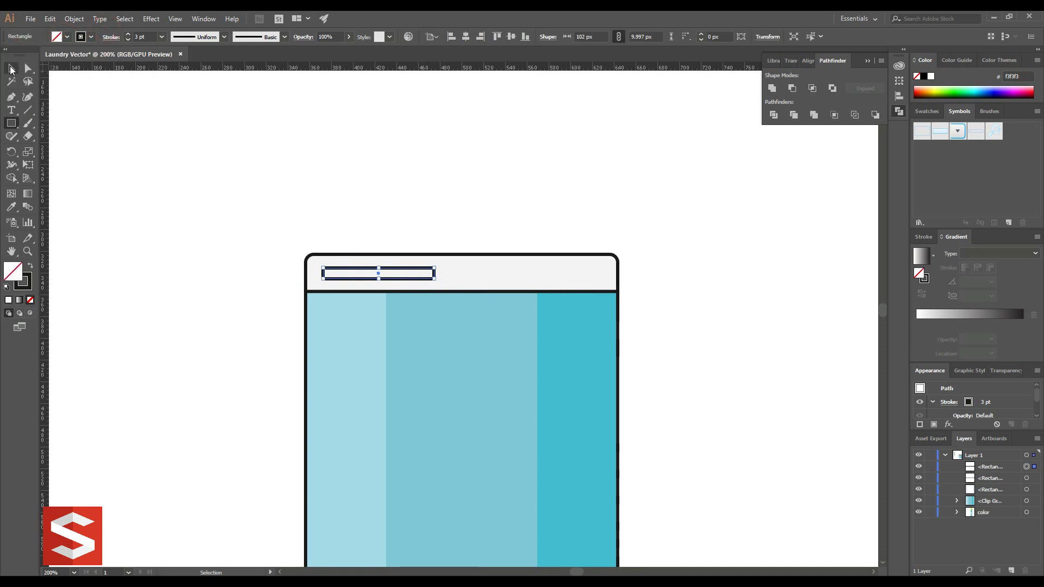
{"action": "scroll", "coordinate": [313, 270], "scroll_direction": "up", "scroll_amount": 4}
{"action": "left_click_drag", "start_coordinate": [361, 279], "coordinate": [375, 282]}
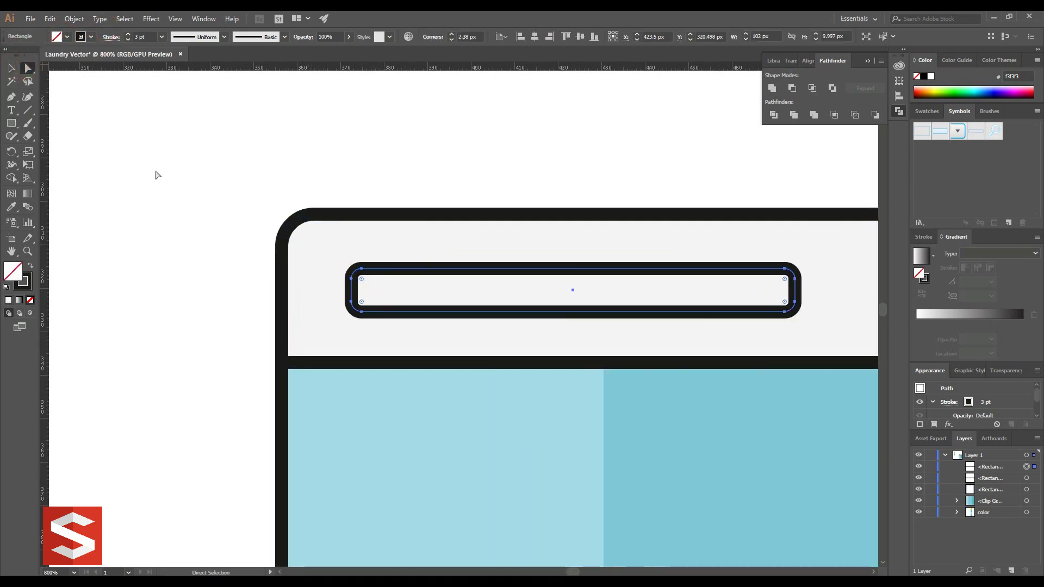
{"action": "scroll", "coordinate": [158, 109], "scroll_direction": "down", "scroll_amount": 5}
{"action": "left_click", "coordinate": [174, 116]}
{"action": "key", "text": "m"}
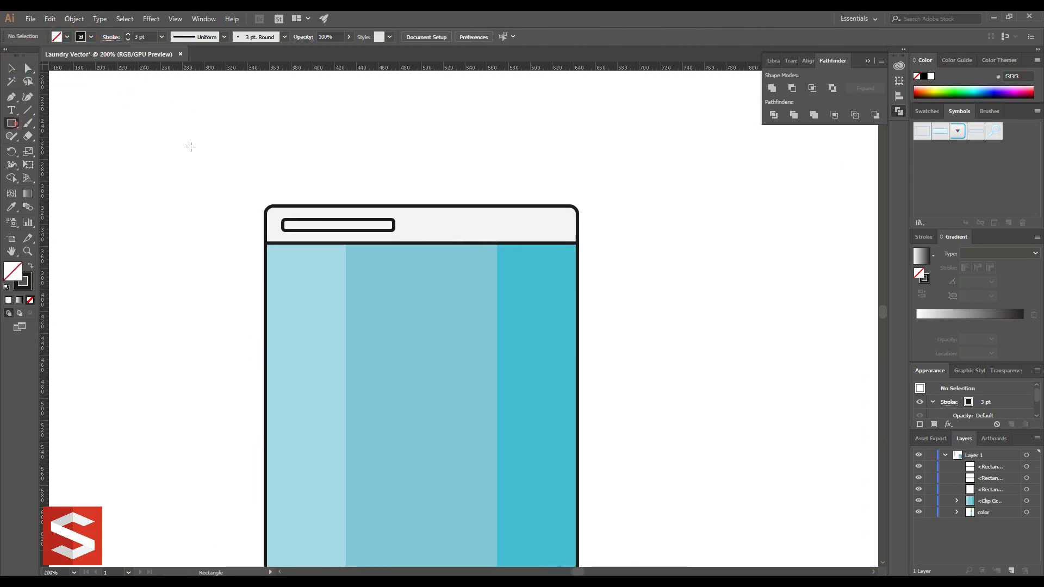
{"action": "scroll", "coordinate": [489, 198], "scroll_direction": "up", "scroll_amount": 5}
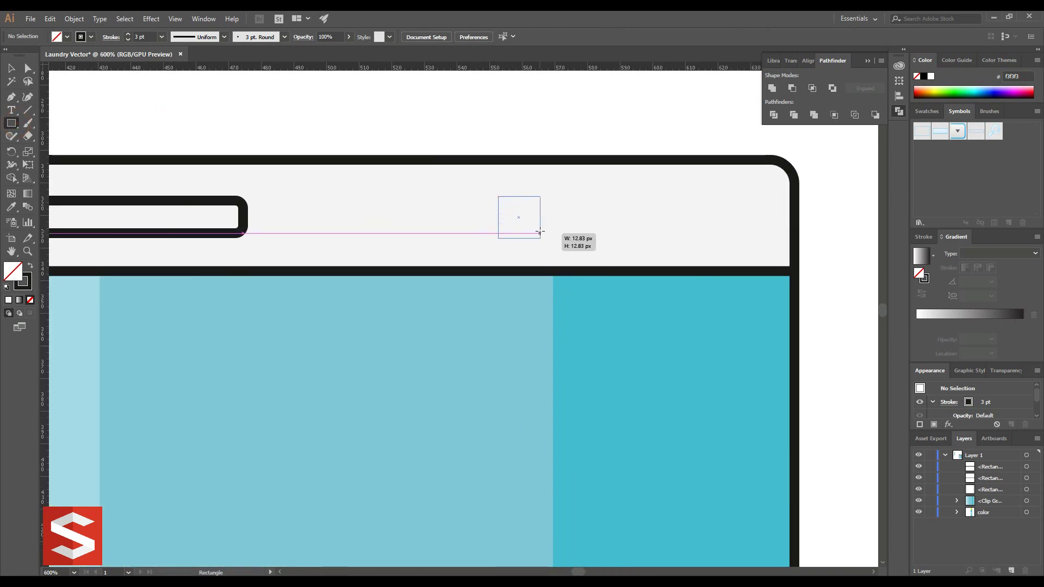
Draw a small square at the top band's right and fill it with the blue swatch.
{"action": "left_click_drag", "start_coordinate": [542, 230], "coordinate": [540, 237]}
{"action": "key", "text": "v"}
{"action": "left_click", "coordinate": [474, 100]}
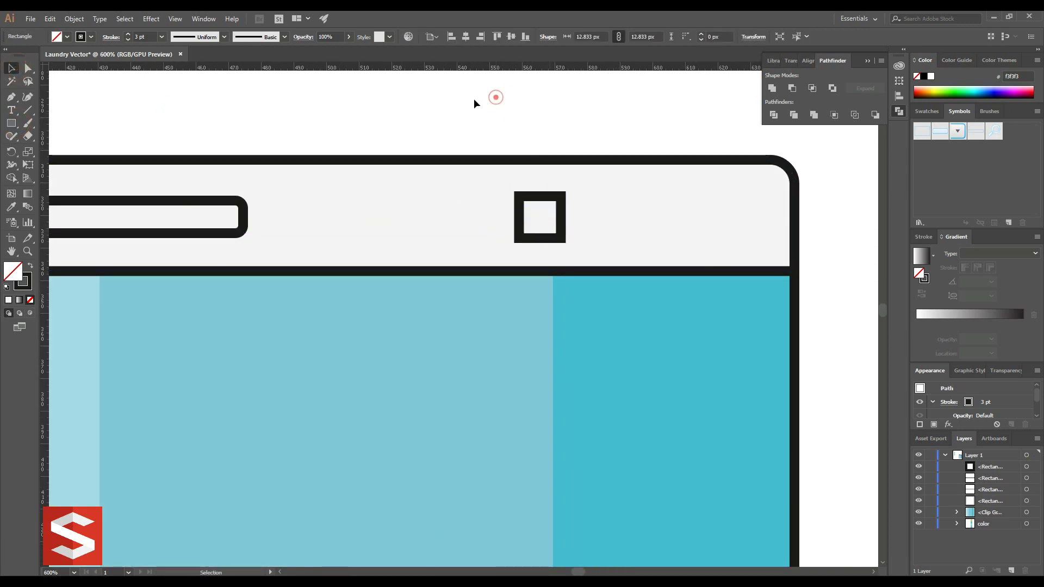
{"action": "scroll", "coordinate": [428, 105], "scroll_direction": "down", "scroll_amount": 2}
{"action": "scroll", "coordinate": [622, 250], "scroll_direction": "down", "scroll_amount": 2}
{"action": "scroll", "coordinate": [404, 209], "scroll_direction": "down", "scroll_amount": 1}
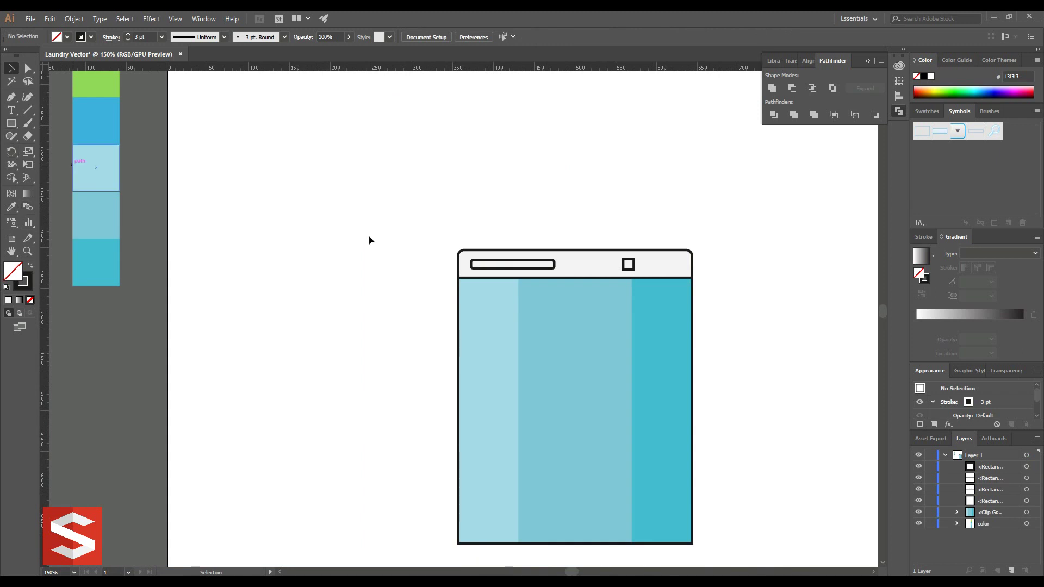
{"action": "left_click", "coordinate": [627, 266]}
{"action": "key", "text": "i"}
{"action": "scroll", "coordinate": [105, 184], "scroll_direction": "up", "scroll_amount": 2}
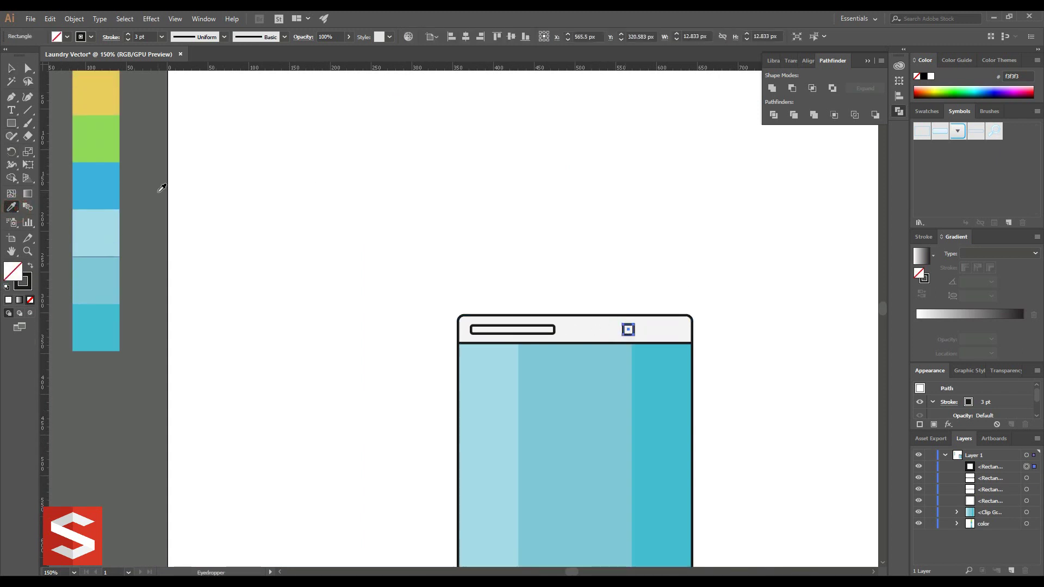
{"action": "left_click", "coordinate": [11, 68]}
Copy and paste the blue square twice, lining the copies up to its right.
{"action": "scroll", "coordinate": [646, 357], "scroll_direction": "up", "scroll_amount": 1}
{"action": "scroll", "coordinate": [645, 357], "scroll_direction": "up", "scroll_amount": 2}
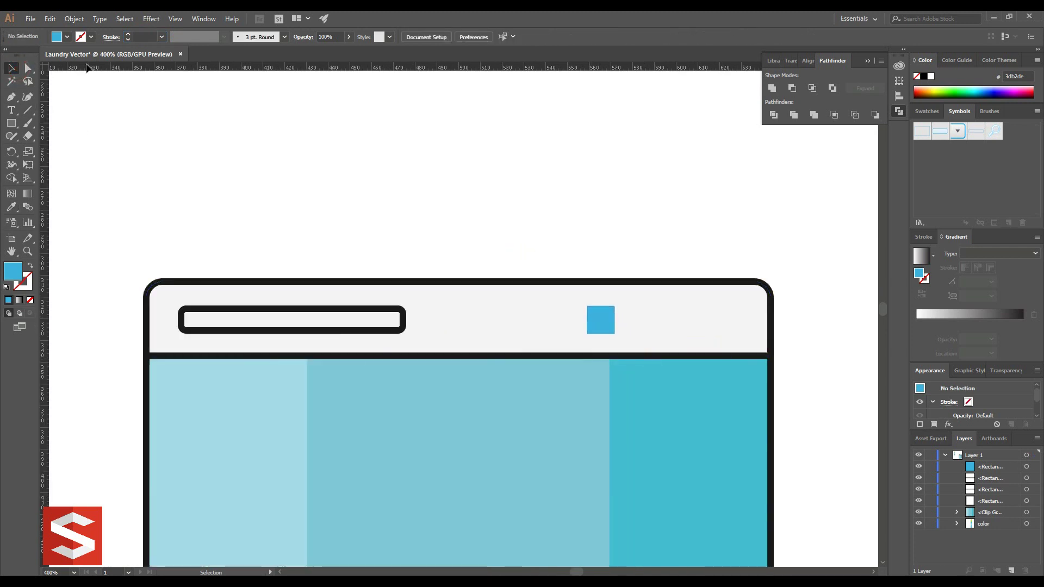
{"action": "left_click", "coordinate": [601, 319]}
{"action": "left_click", "coordinate": [74, 19]}
{"action": "left_click", "coordinate": [50, 19]}
{"action": "left_click", "coordinate": [71, 71]}
{"action": "left_click", "coordinate": [50, 19]}
{"action": "left_click", "coordinate": [79, 94]}
{"action": "left_click_drag", "start_coordinate": [613, 323], "coordinate": [651, 323]}
{"action": "left_click", "coordinate": [50, 18]}
{"action": "left_click", "coordinate": [66, 81]}
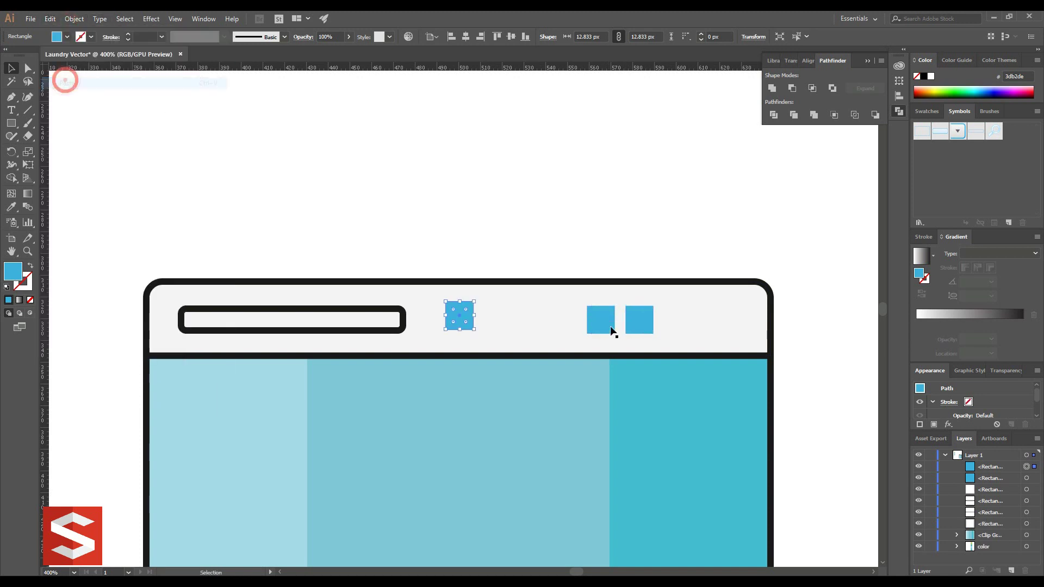
{"action": "left_click_drag", "start_coordinate": [466, 319], "coordinate": [683, 320]}
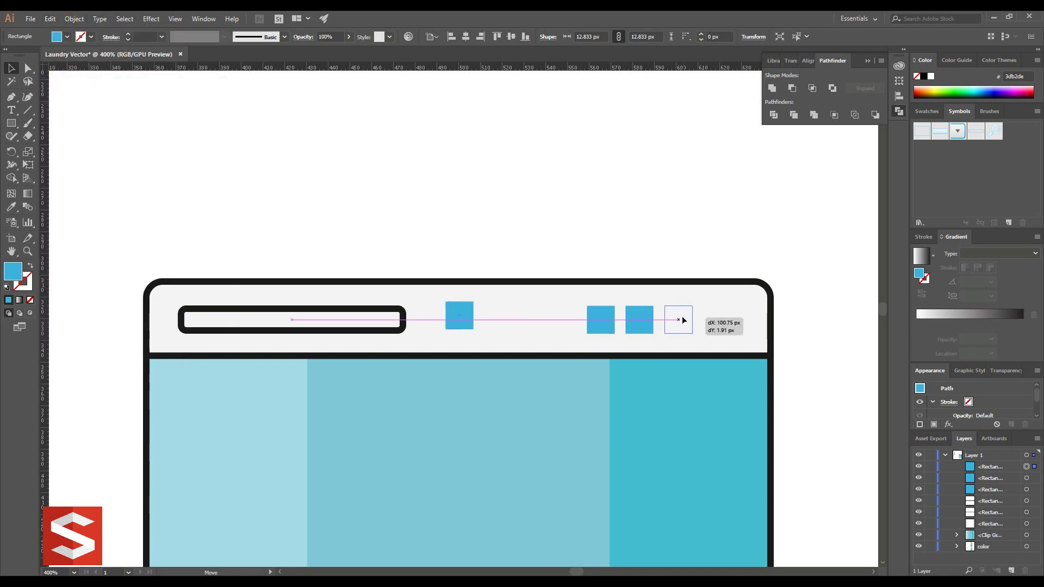
Space the three squares evenly and recolour them yellow and green from the swatches.
{"action": "left_click", "coordinate": [674, 199]}
{"action": "scroll", "coordinate": [731, 293], "scroll_direction": "down", "scroll_amount": 4}
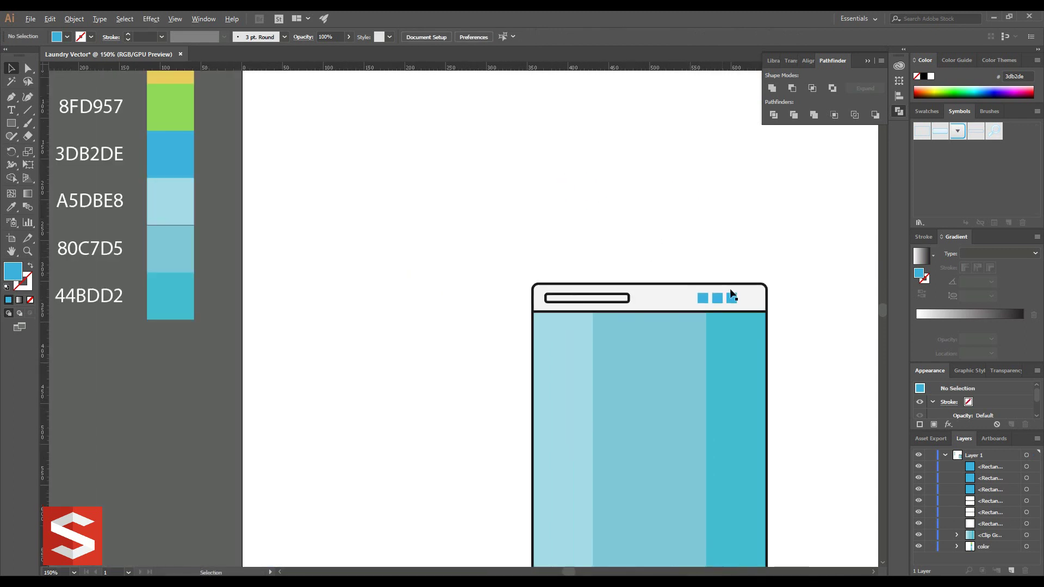
{"action": "scroll", "coordinate": [731, 296], "scroll_direction": "up", "scroll_amount": 4}
{"action": "left_click_drag", "start_coordinate": [731, 312], "coordinate": [756, 312]}
{"action": "left_click_drag", "start_coordinate": [674, 321], "coordinate": [686, 321]}
{"action": "scroll", "coordinate": [641, 182], "scroll_direction": "down", "scroll_amount": 3}
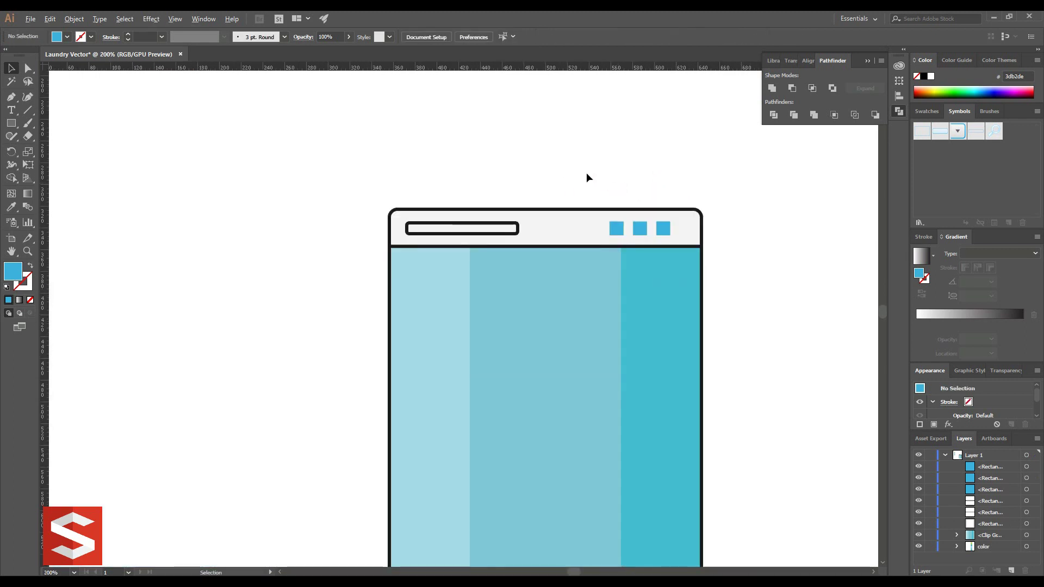
{"action": "scroll", "coordinate": [586, 177], "scroll_direction": "down", "scroll_amount": 3}
{"action": "left_click", "coordinate": [652, 294]}
{"action": "left_click", "coordinate": [11, 206]}
{"action": "left_click", "coordinate": [285, 136]}
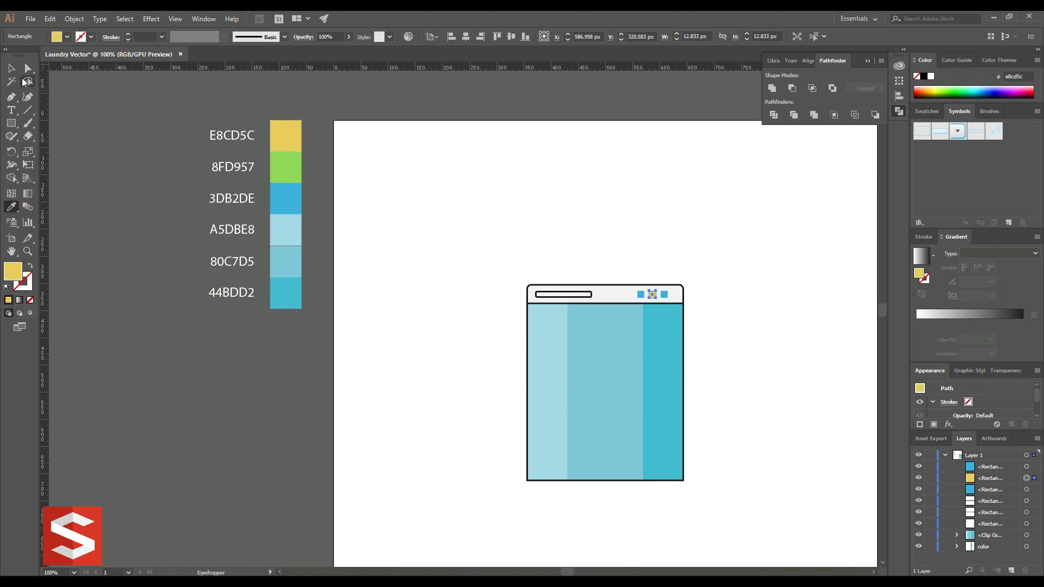
{"action": "left_click", "coordinate": [664, 294], "text": "ctrl"}
{"action": "key", "text": "v"}
Give all three squares a black 3 pt outline.
{"action": "scroll", "coordinate": [671, 261], "scroll_direction": "up", "scroll_amount": 4}
{"action": "left_click_drag", "start_coordinate": [612, 291], "coordinate": [481, 253]}
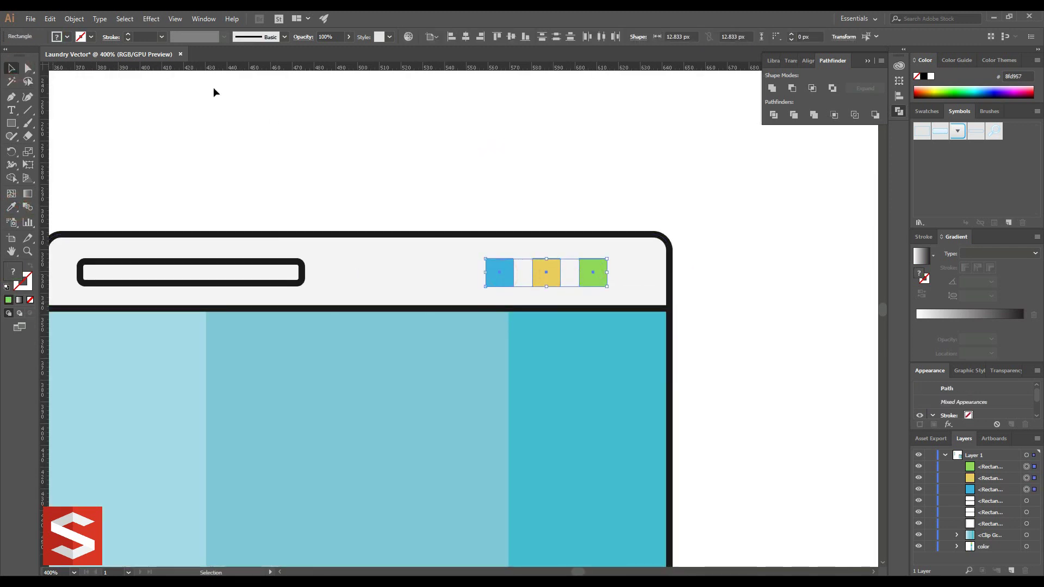
{"action": "left_click", "coordinate": [91, 37]}
{"action": "left_click", "coordinate": [22, 98]}
{"action": "left_click", "coordinate": [144, 36]}
{"action": "key", "text": "Up"}
{"action": "key", "text": "Up"}
Group the three outlined squares with Object > Group.
{"action": "left_click", "coordinate": [74, 18]}
{"action": "left_click", "coordinate": [81, 57]}
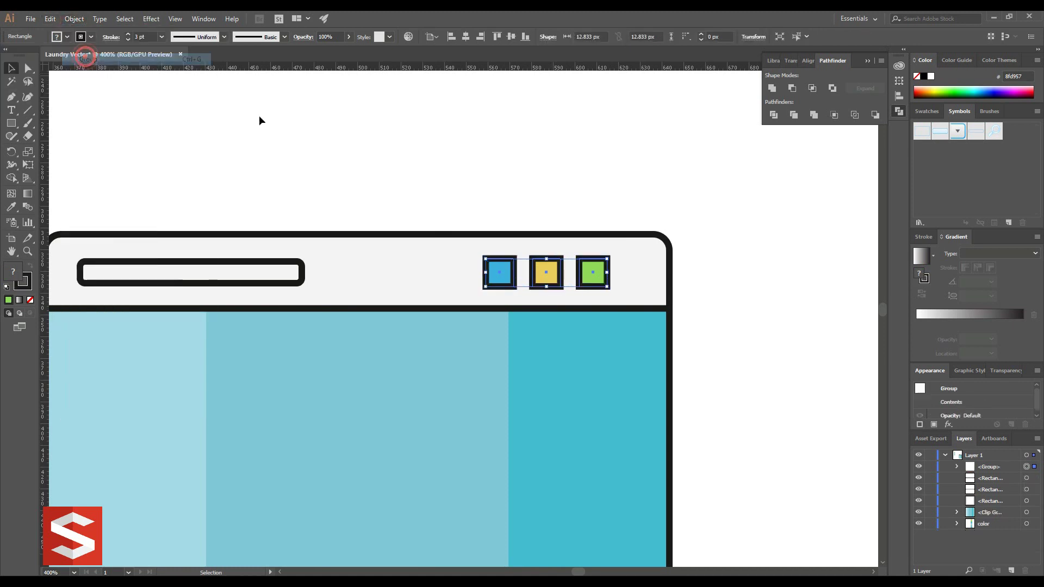
{"action": "left_click", "coordinate": [258, 119]}
{"action": "scroll", "coordinate": [301, 138], "scroll_direction": "down", "scroll_amount": 2}
{"action": "scroll", "coordinate": [337, 139], "scroll_direction": "left", "scroll_amount": 3}
{"action": "scroll", "coordinate": [373, 140], "scroll_direction": "down", "scroll_amount": 1}
{"action": "scroll", "coordinate": [251, 177], "scroll_direction": "left", "scroll_amount": 1}
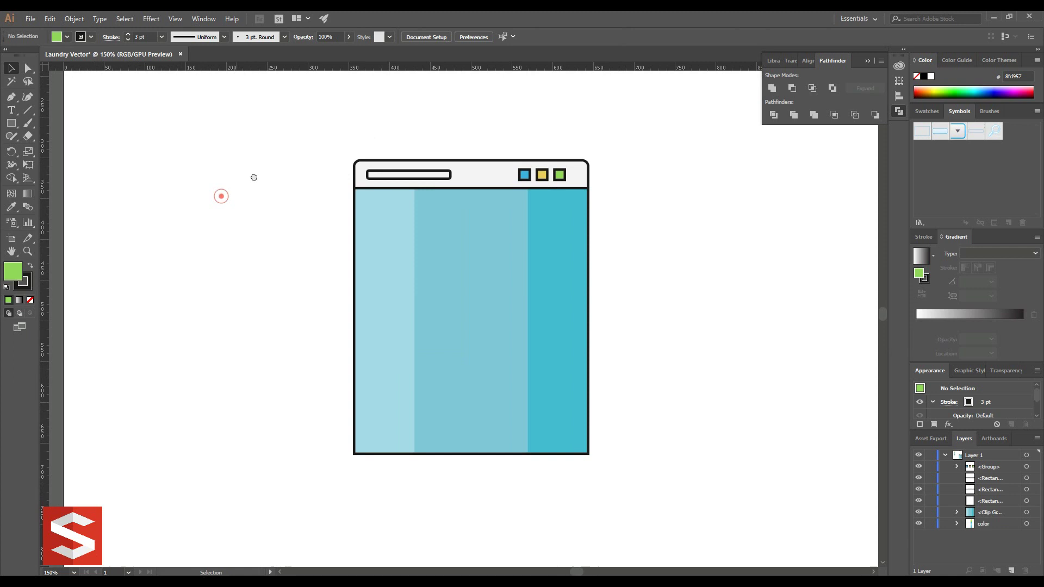
{"action": "scroll", "coordinate": [163, 163], "scroll_direction": "left", "scroll_amount": 1}
Draw a white-filled strip along the bottom edge of the window illustration.
{"action": "left_click_drag", "start_coordinate": [376, 446], "coordinate": [610, 464]}
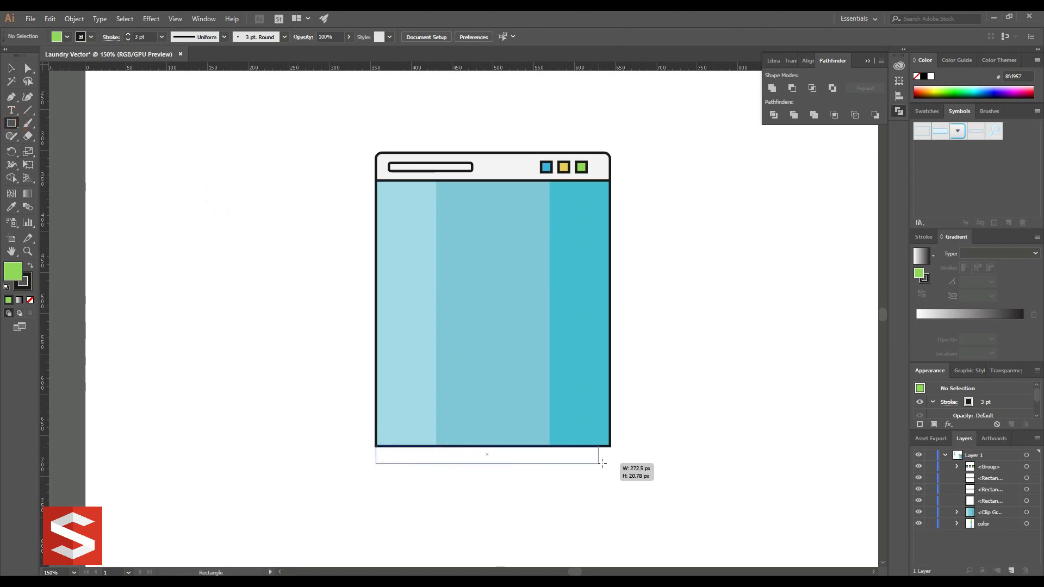
{"action": "left_click", "coordinate": [67, 37]}
{"action": "left_click", "coordinate": [25, 58]}
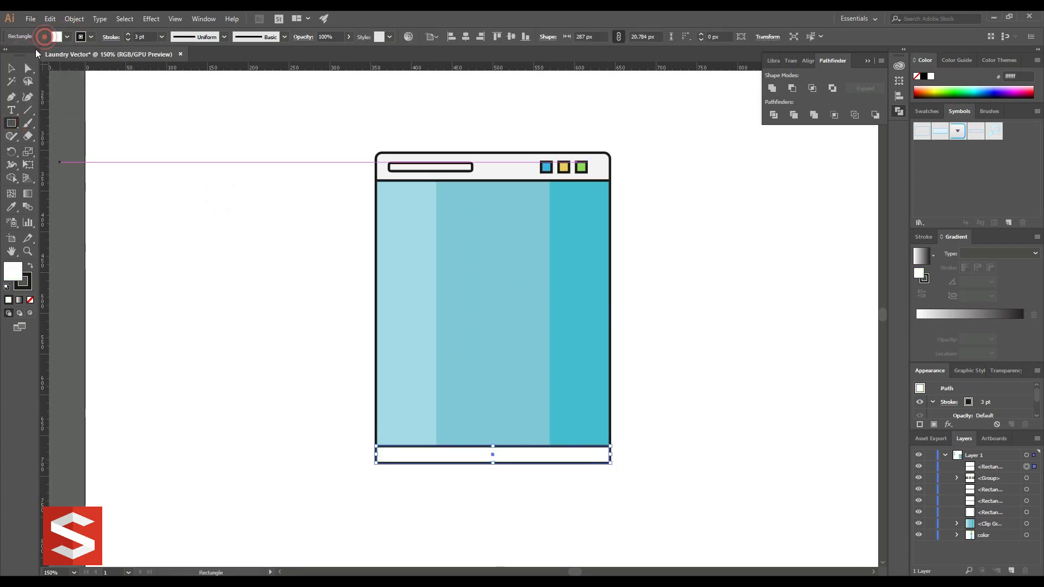
{"action": "scroll", "coordinate": [380, 462], "scroll_direction": "up", "scroll_amount": 2}
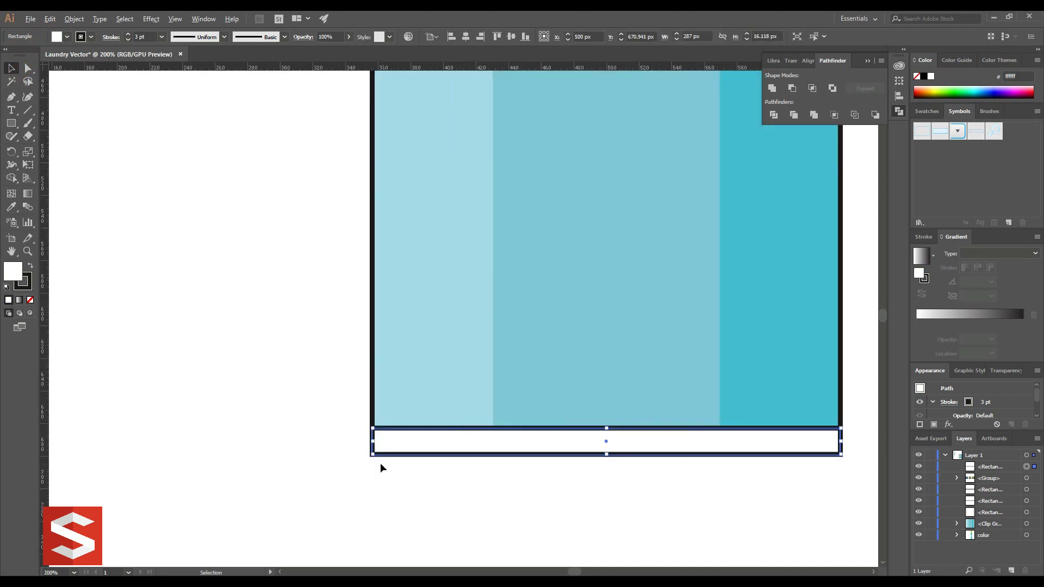
{"action": "scroll", "coordinate": [379, 462], "scroll_direction": "up", "scroll_amount": 2}
Round the strip's corners to 4.25 px with the Direct Selection corner widget.
{"action": "key", "text": "a"}
{"action": "left_click_drag", "start_coordinate": [511, 422], "coordinate": [293, 380]}
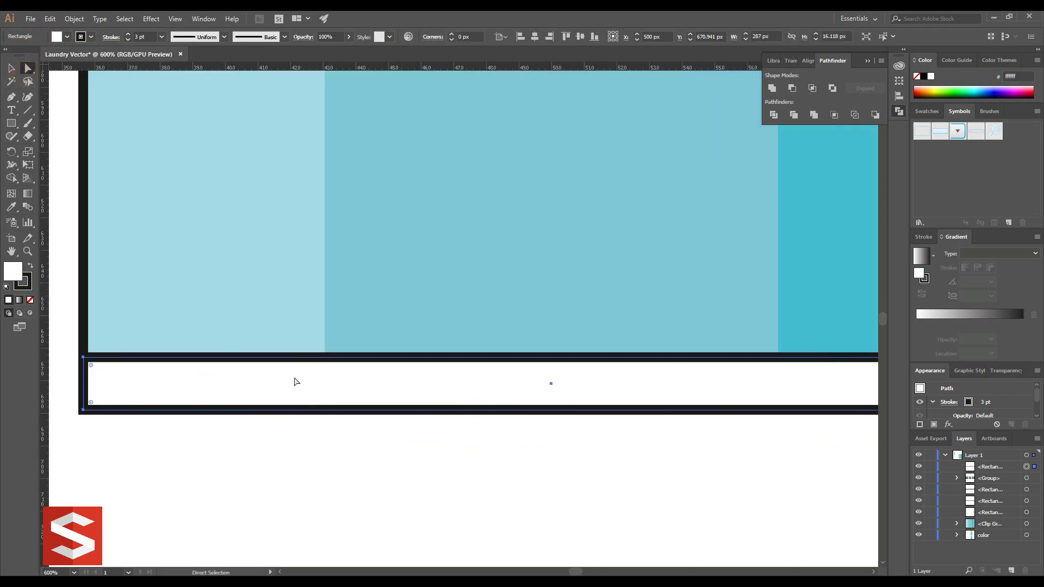
{"action": "scroll", "coordinate": [293, 381], "scroll_direction": "down", "scroll_amount": 1}
{"action": "left_click_drag", "start_coordinate": [771, 393], "coordinate": [770, 391]}
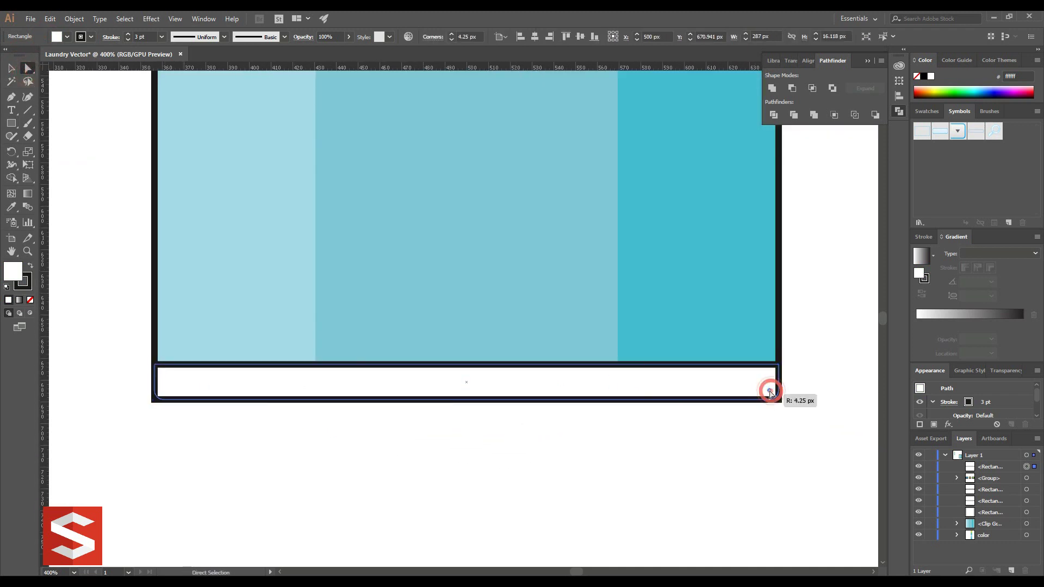
{"action": "left_click", "coordinate": [11, 68]}
{"action": "left_click", "coordinate": [61, 108]}
{"action": "scroll", "coordinate": [76, 125], "scroll_direction": "down", "scroll_amount": 2}
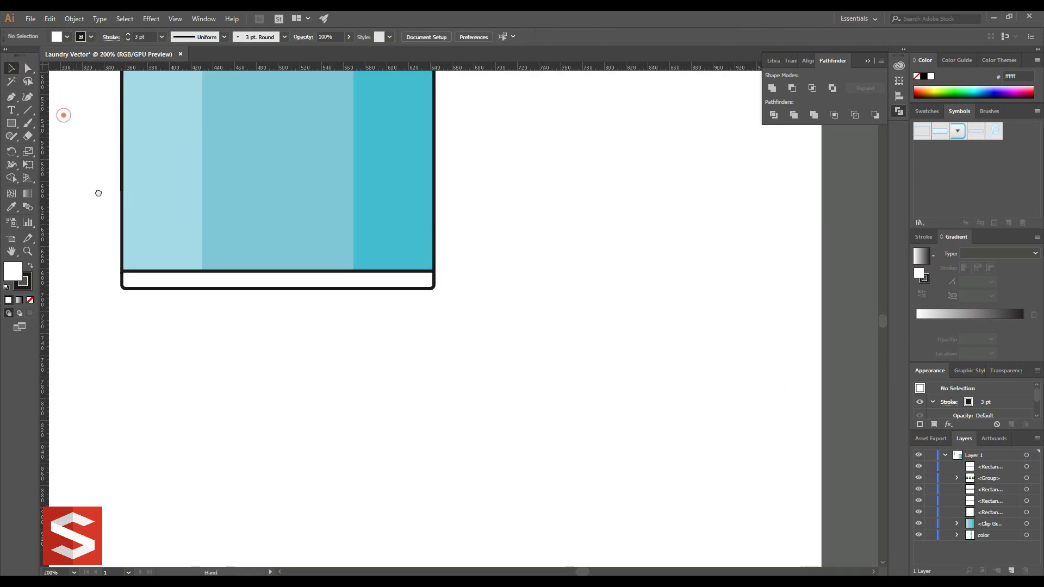
{"action": "scroll", "coordinate": [191, 296], "scroll_direction": "down", "scroll_amount": 1}
{"action": "scroll", "coordinate": [190, 298], "scroll_direction": "down", "scroll_amount": 2}
{"action": "scroll", "coordinate": [190, 298], "scroll_direction": "up", "scroll_amount": 4}
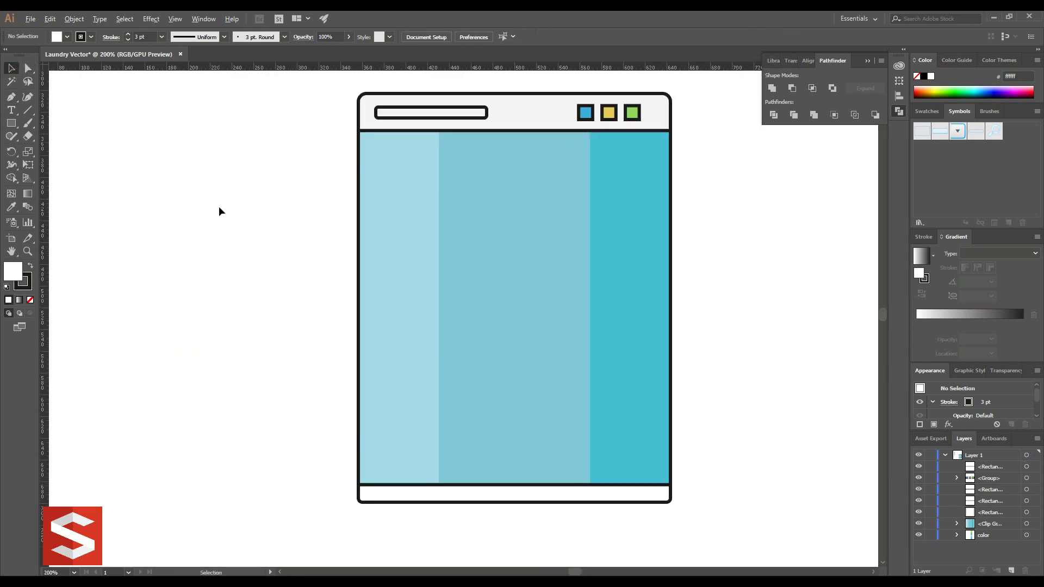
{"action": "scroll", "coordinate": [218, 207], "scroll_direction": "down", "scroll_amount": 5}
{"action": "left_click", "coordinate": [265, 251]}
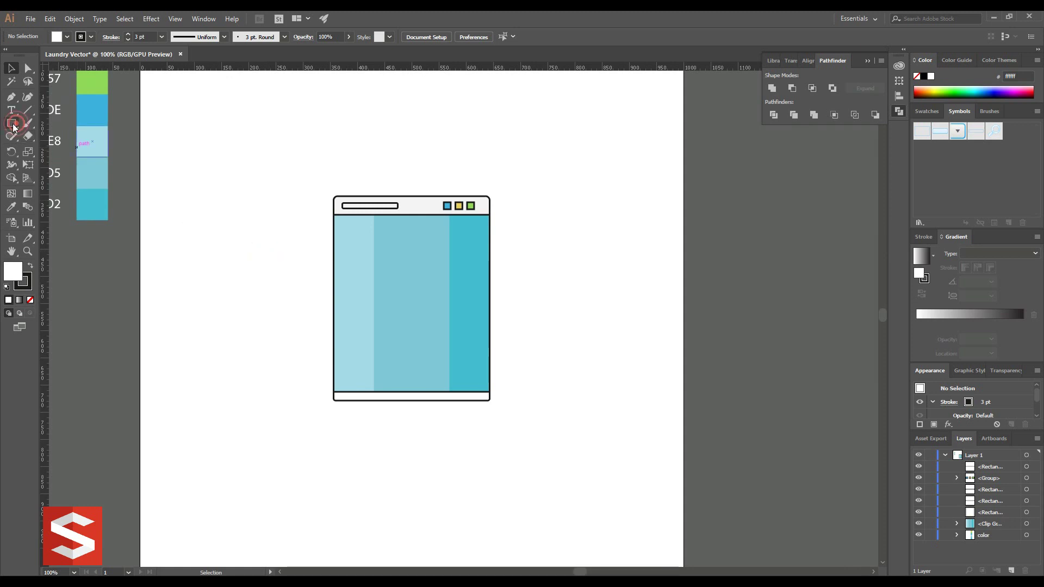
Ungroup the three header squares.
{"action": "left_click_drag", "start_coordinate": [14, 126], "coordinate": [54, 149]}
{"action": "left_click_drag", "start_coordinate": [315, 161], "coordinate": [470, 207]}
{"action": "left_click", "coordinate": [74, 18]}
{"action": "left_click", "coordinate": [103, 67]}
{"action": "left_click", "coordinate": [238, 229]}
Group the main panel parts and the top band pieces as two separate groups.
{"action": "left_click", "coordinate": [377, 292]}
{"action": "left_click", "coordinate": [74, 18]}
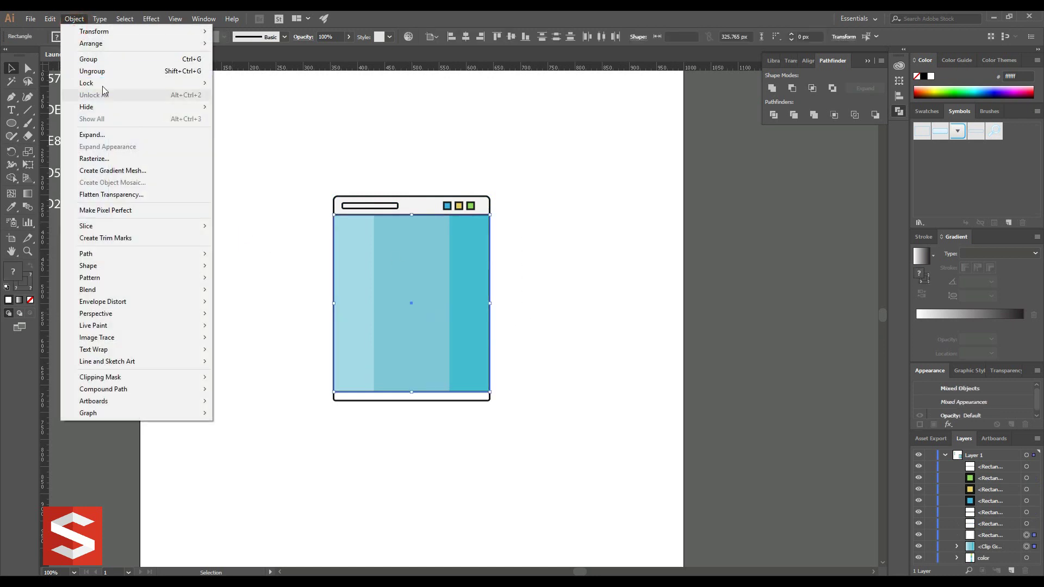
{"action": "left_click", "coordinate": [131, 61]}
{"action": "left_click", "coordinate": [279, 209]}
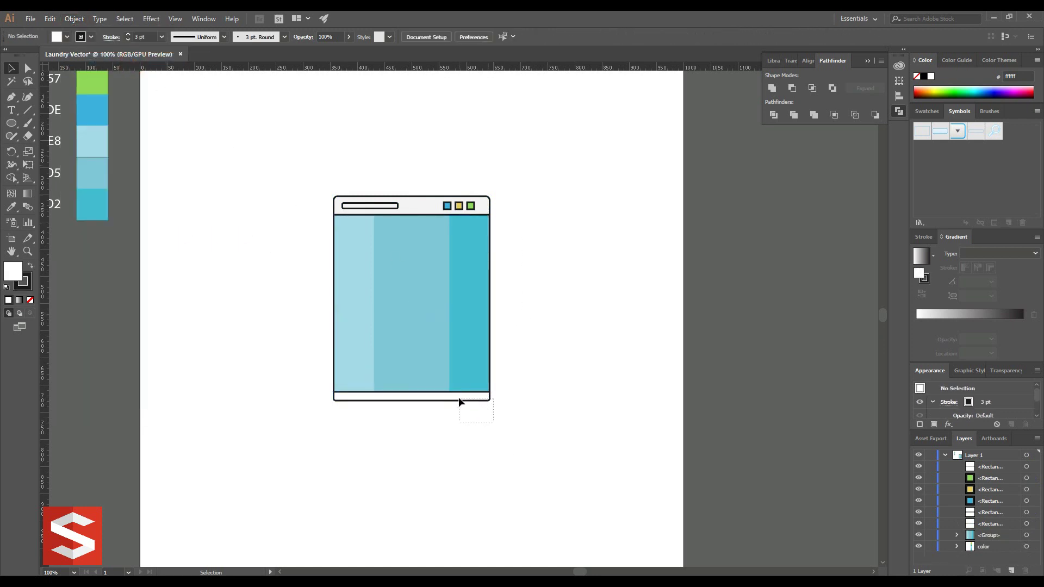
{"action": "left_click_drag", "start_coordinate": [305, 186], "coordinate": [510, 208]}
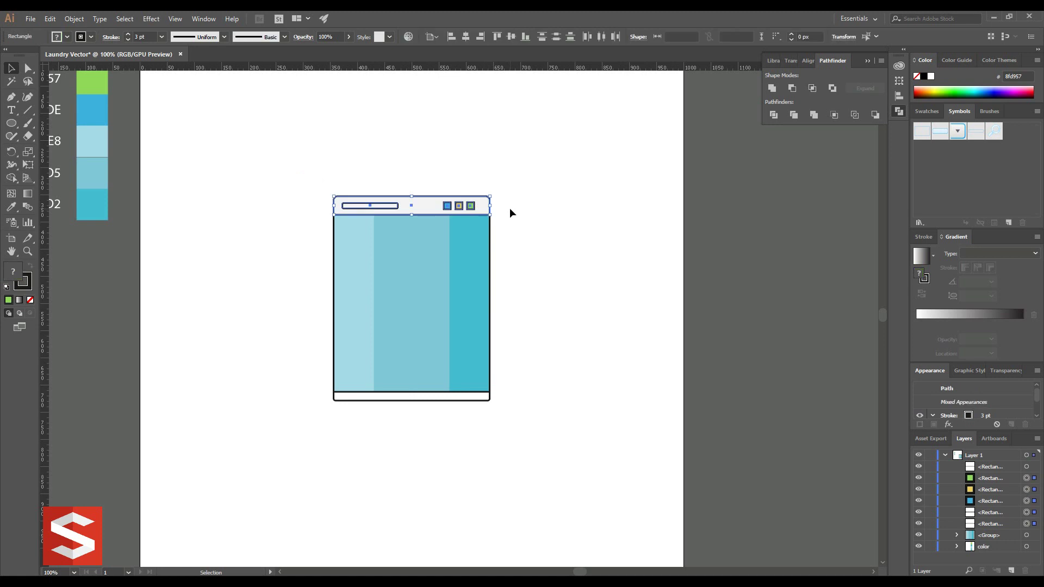
{"action": "left_click", "coordinate": [74, 18]}
{"action": "left_click", "coordinate": [131, 61]}
{"action": "left_click", "coordinate": [473, 144]}
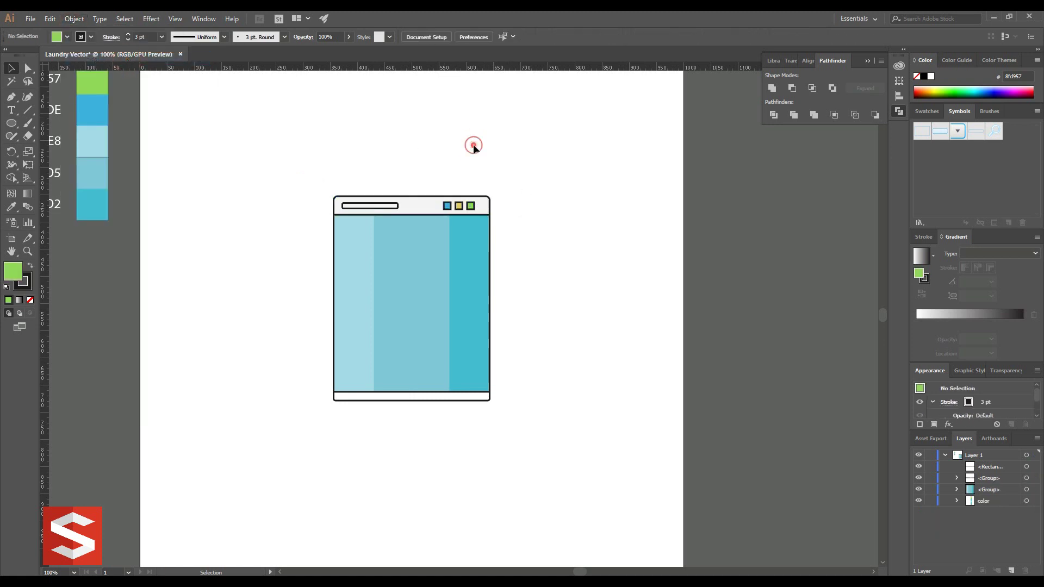
Select the whole window drawing and group it into one object.
{"action": "left_click_drag", "start_coordinate": [314, 172], "coordinate": [514, 412]}
{"action": "left_click", "coordinate": [74, 19]}
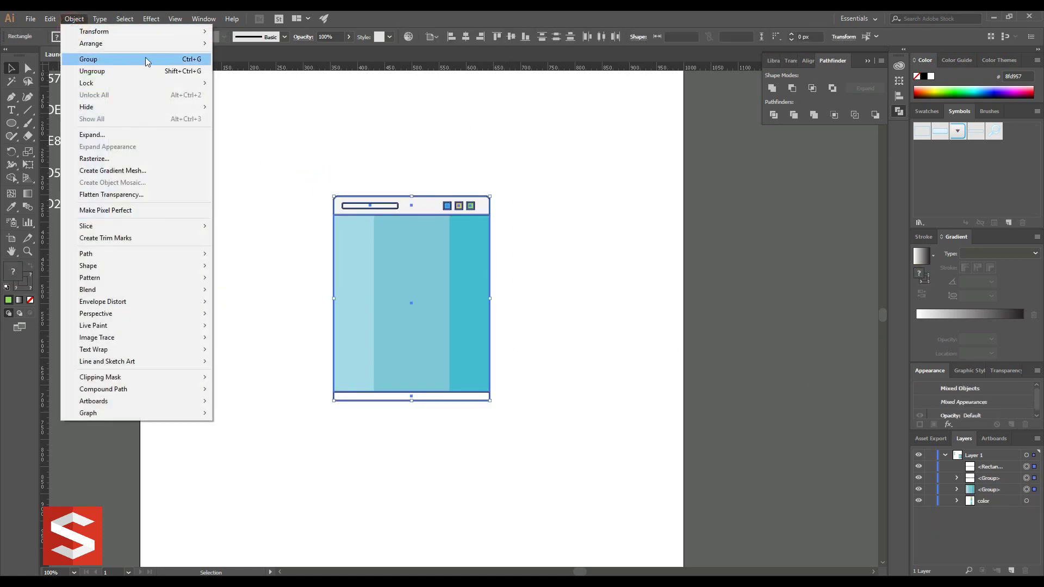
{"action": "left_click", "coordinate": [131, 61]}
{"action": "left_click", "coordinate": [918, 466]}
{"action": "left_click", "coordinate": [918, 466]}
{"action": "left_click", "coordinate": [583, 320]}
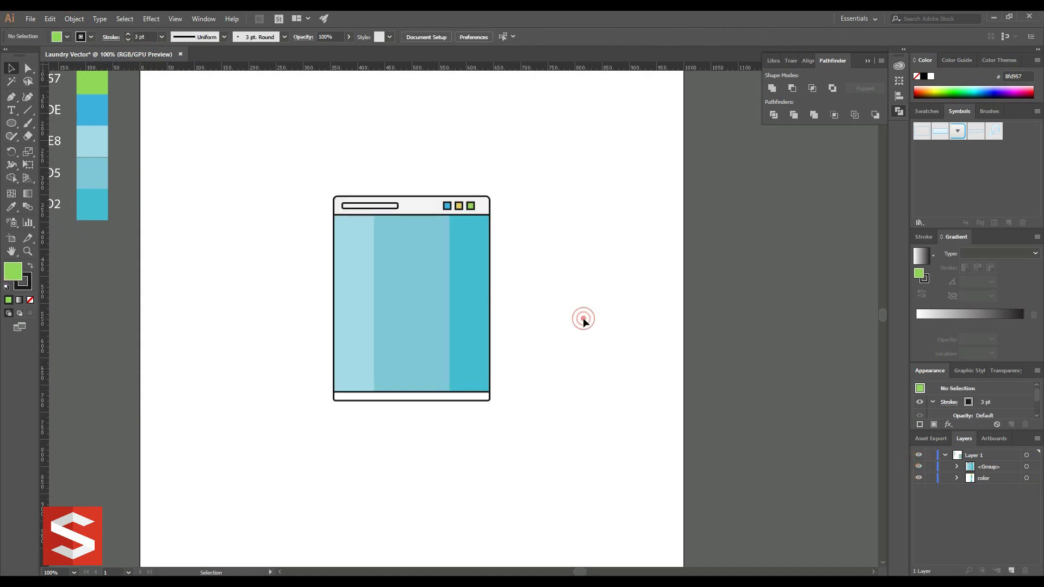
Draw a white-filled 204 px circle centred on the washer body.
{"action": "left_click_drag", "start_coordinate": [410, 297], "coordinate": [465, 339]}
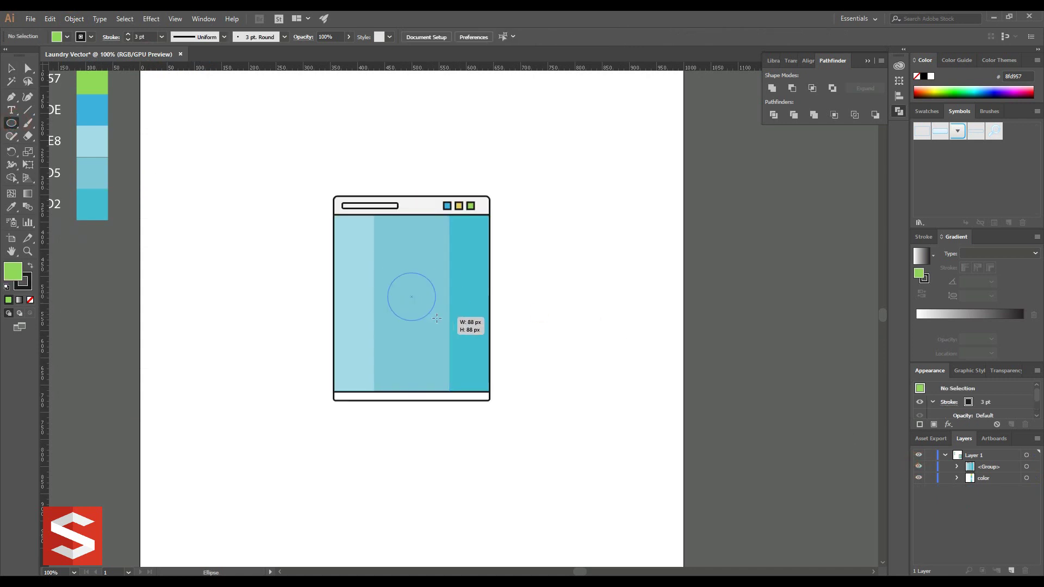
{"action": "left_click", "coordinate": [68, 37]}
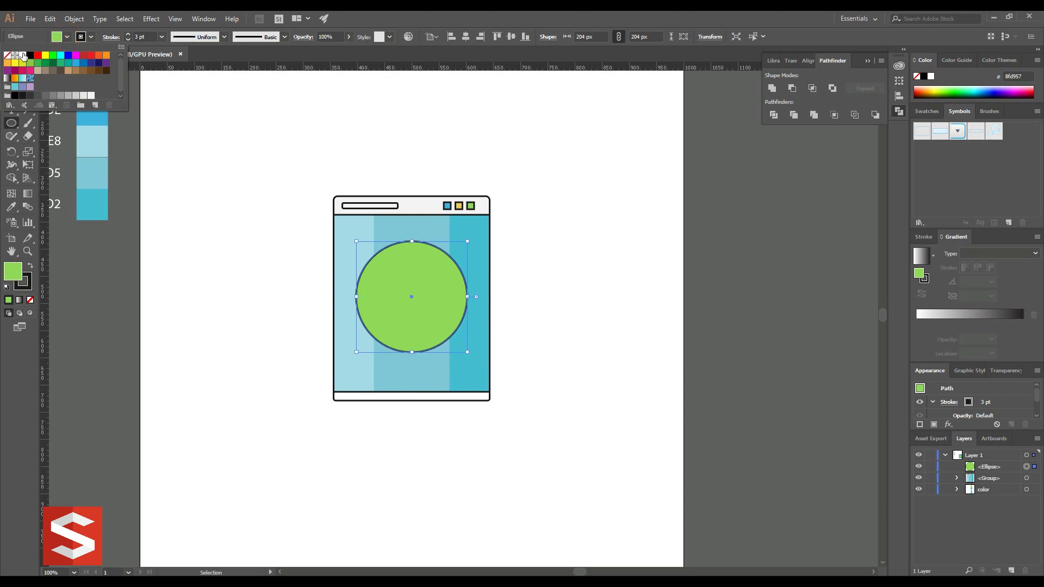
{"action": "left_click", "coordinate": [17, 60]}
{"action": "key", "text": "v"}
{"action": "left_click", "coordinate": [313, 187]}
{"action": "key", "text": "ctrl+a"}
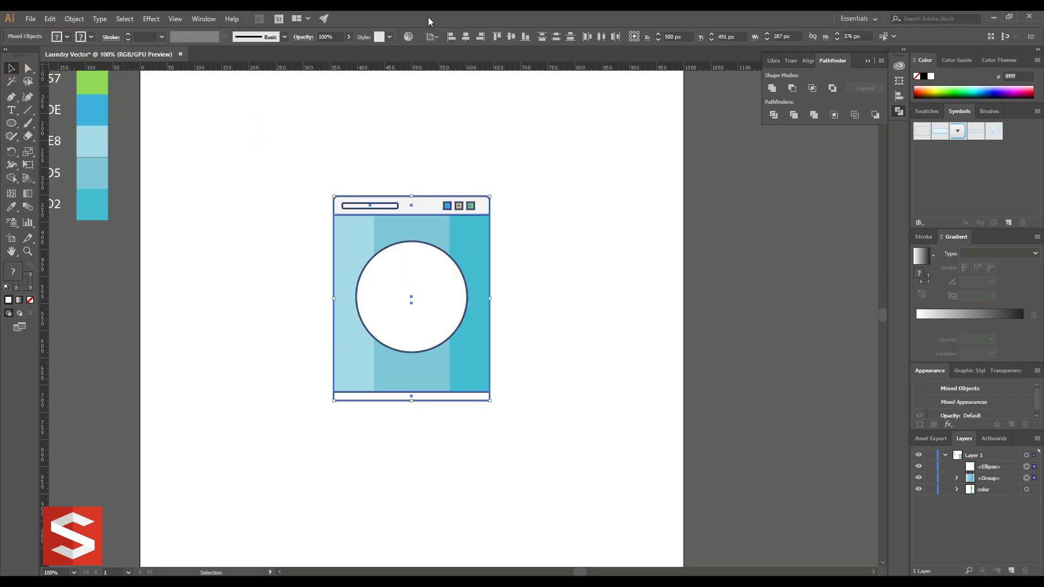
{"action": "left_click", "coordinate": [534, 188]}
{"action": "key", "text": "ctrl+plus"}
Paste a copy of the circle in front and scale it to 183.5 px.
{"action": "left_click", "coordinate": [467, 261]}
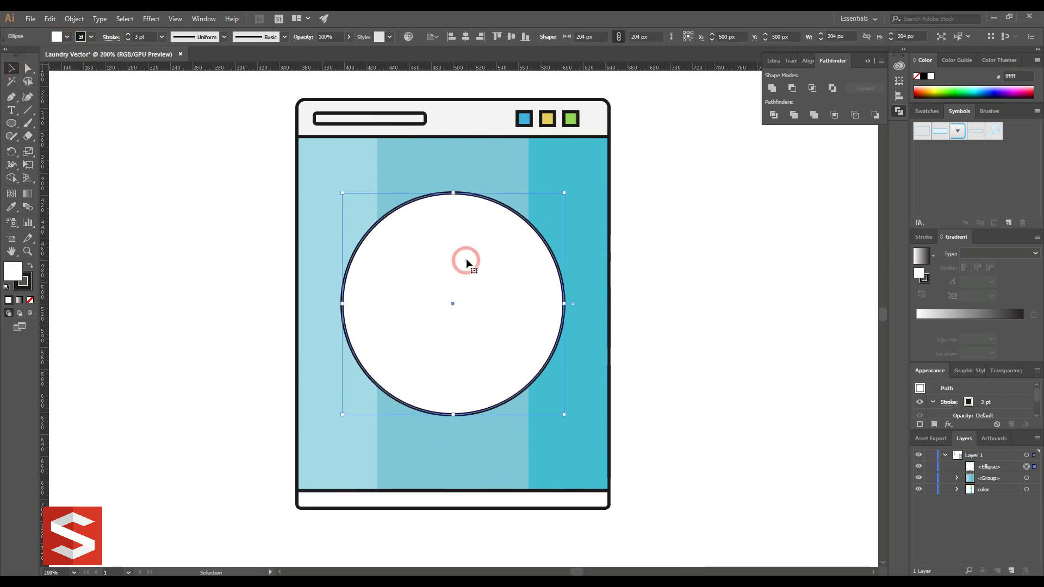
{"action": "left_click", "coordinate": [71, 18]}
{"action": "left_click", "coordinate": [67, 71]}
{"action": "left_click", "coordinate": [49, 19]}
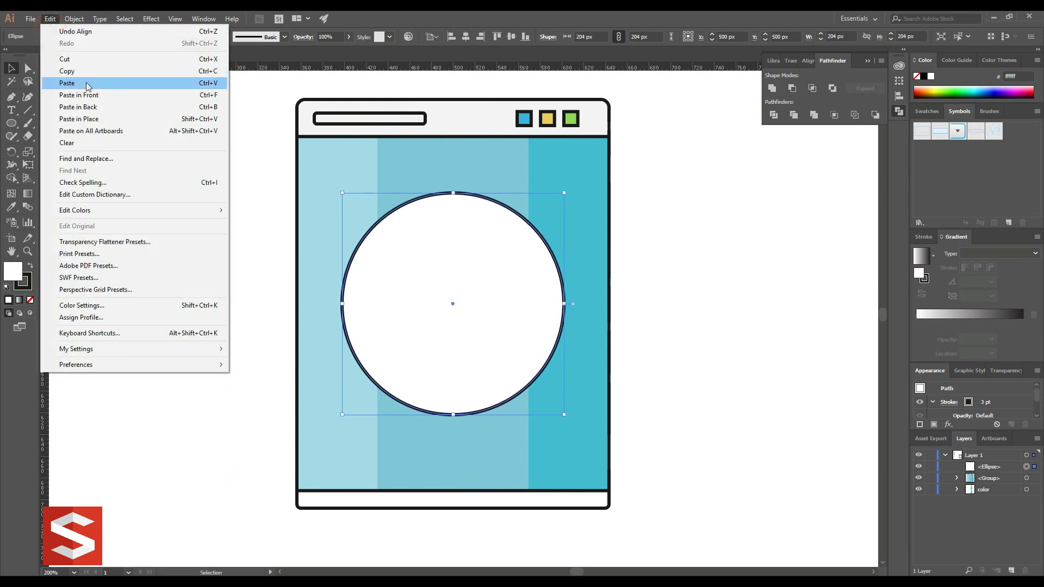
{"action": "left_click", "coordinate": [136, 100]}
{"action": "left_click_drag", "start_coordinate": [564, 192], "coordinate": [552, 204]}
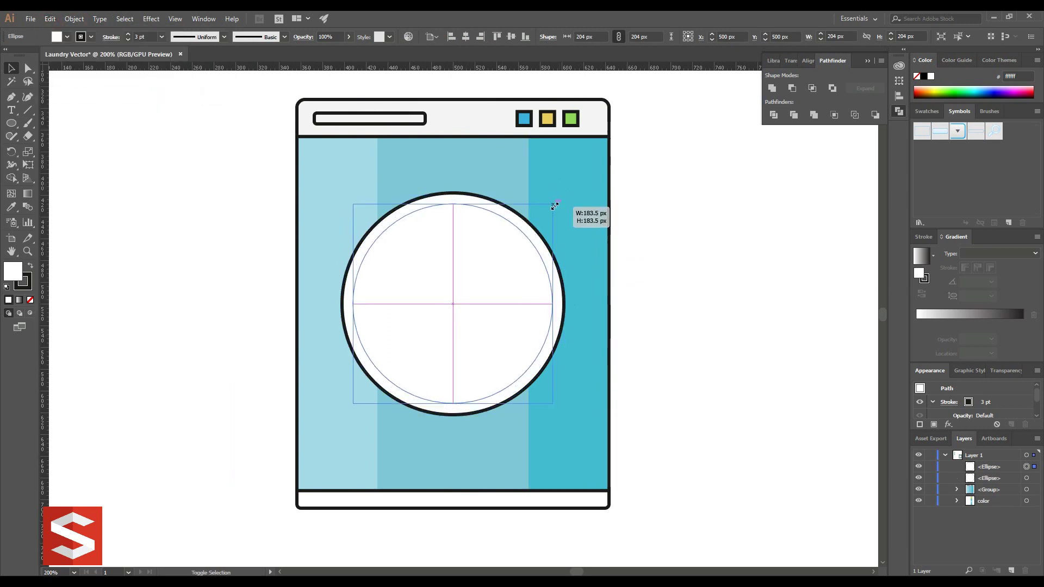
Fill the outer circle light blue A5DBE8 with a black outline.
{"action": "left_click", "coordinate": [671, 190]}
{"action": "left_click", "coordinate": [482, 202]}
{"action": "left_click", "coordinate": [67, 36]}
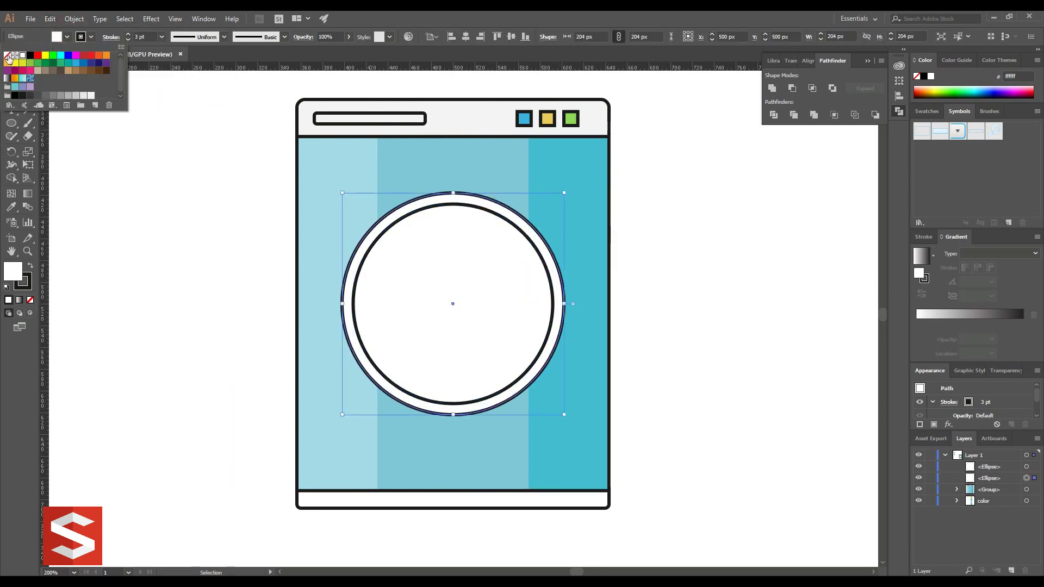
{"action": "left_click", "coordinate": [7, 56]}
{"action": "left_click", "coordinate": [22, 55]}
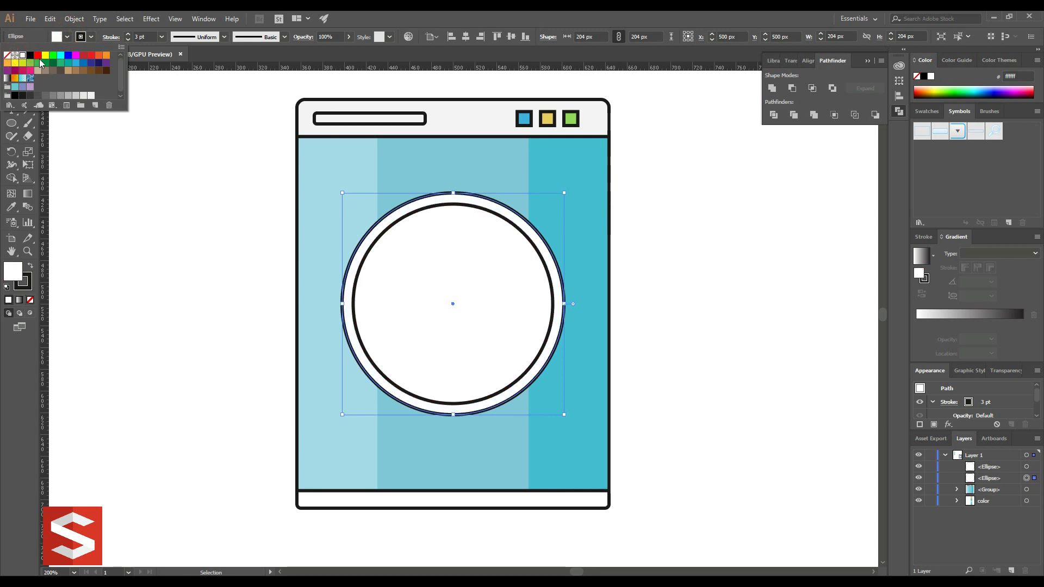
{"action": "left_click_drag", "start_coordinate": [161, 108], "coordinate": [305, 135]}
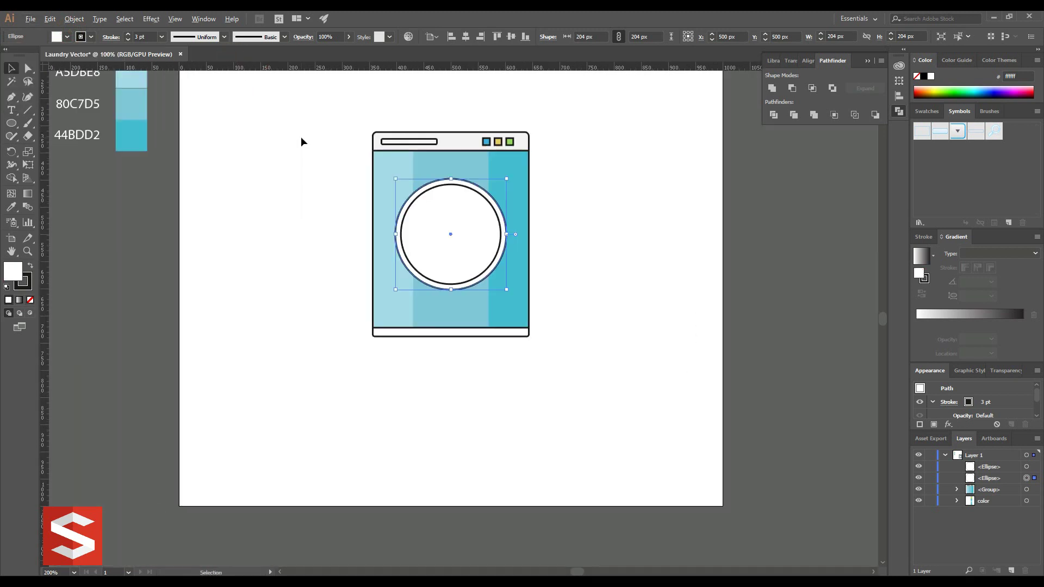
{"action": "key", "text": "ctrl+1"}
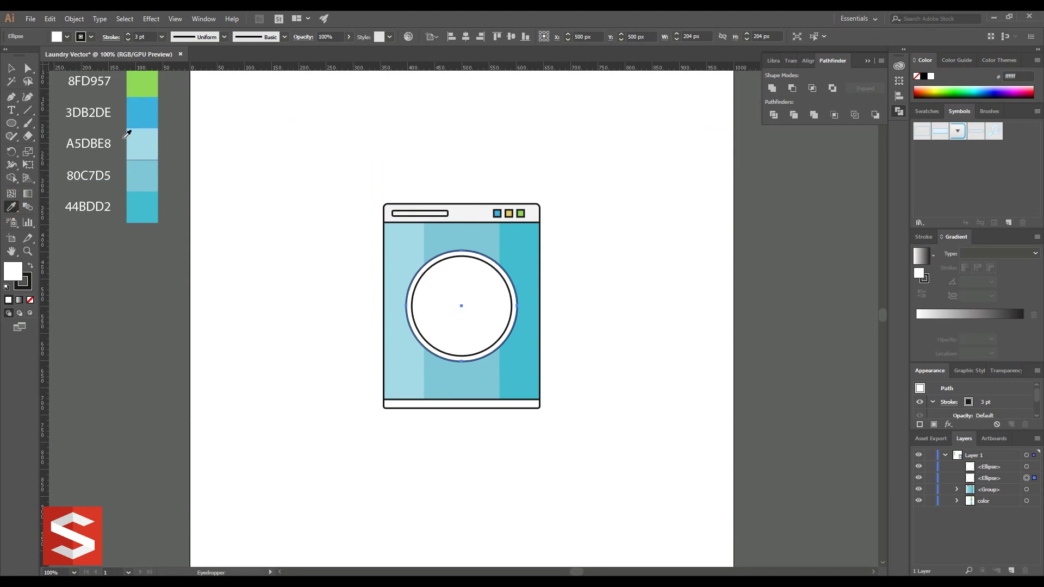
{"action": "left_click", "coordinate": [145, 143]}
{"action": "left_click", "coordinate": [81, 36]}
{"action": "left_click", "coordinate": [23, 95]}
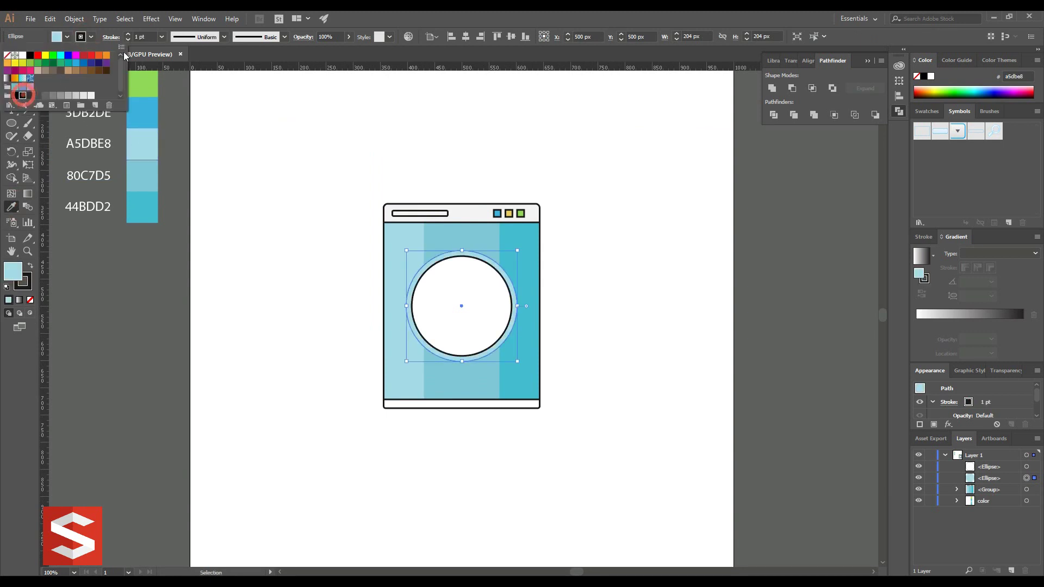
{"action": "left_click", "coordinate": [149, 34]}
Zoom the washer to 200% and select the inner white circle.
{"action": "key", "text": "v"}
{"action": "left_click", "coordinate": [320, 224]}
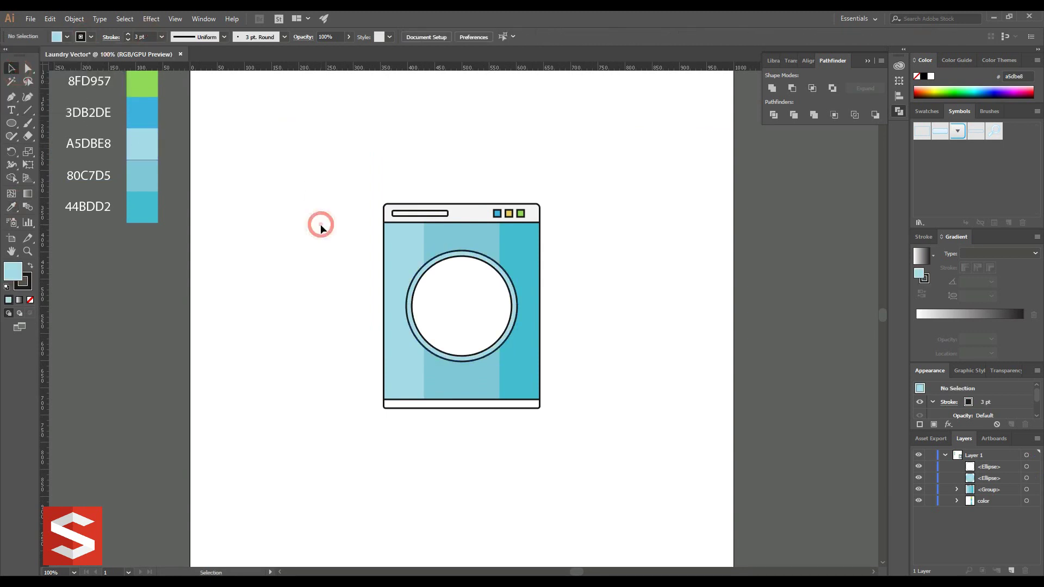
{"action": "key", "text": "ctrl+plus"}
{"action": "key", "text": "ctrl+plus"}
{"action": "left_click", "coordinate": [532, 328]}
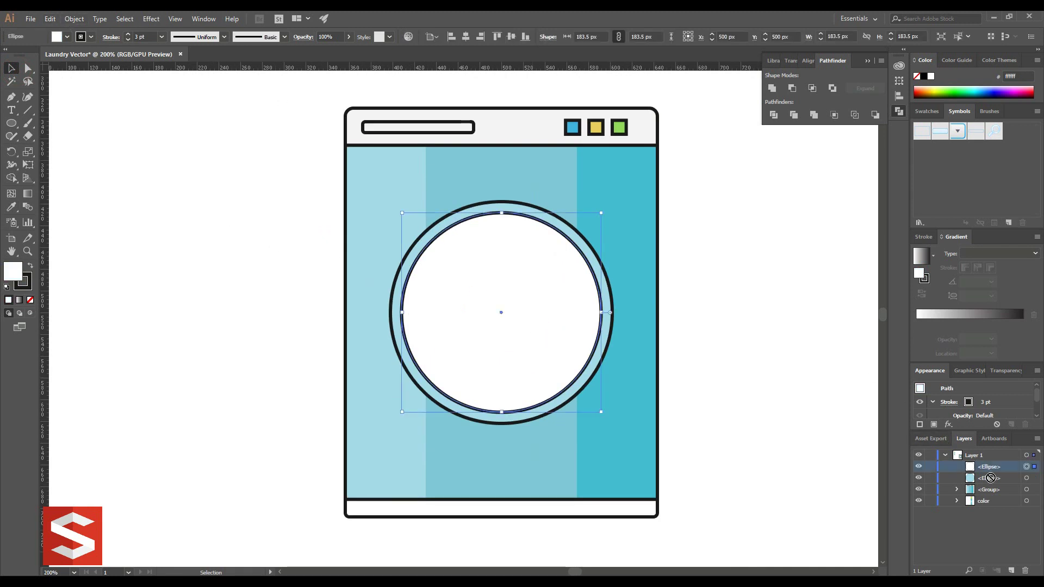
Duplicate and hide the inner circle, then draw a wavy water shape with the Pen tool.
{"action": "left_click_drag", "start_coordinate": [1011, 570], "coordinate": [1011, 570]}
{"action": "left_click", "coordinate": [919, 468]}
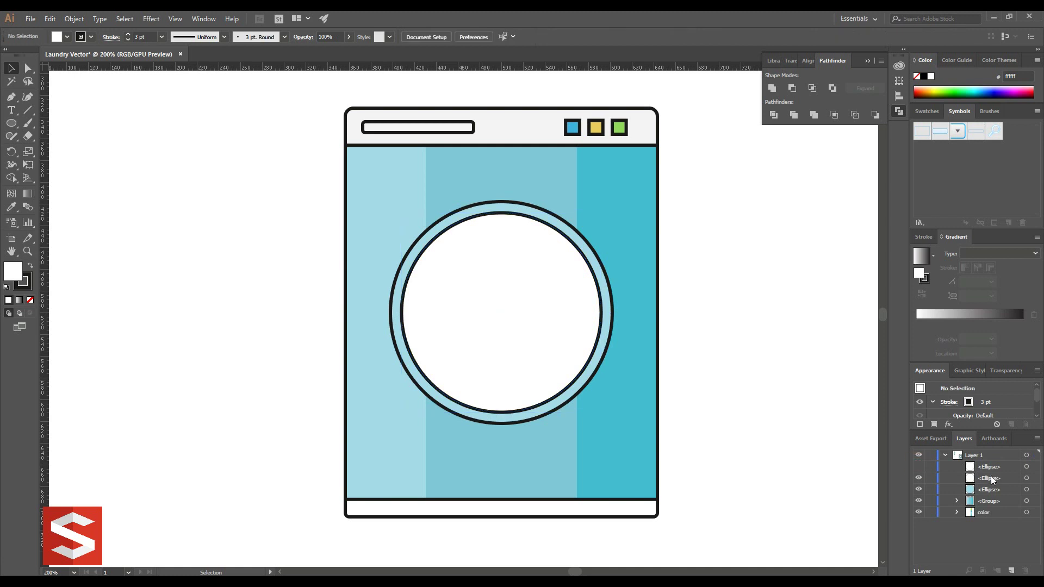
{"action": "left_click", "coordinate": [401, 312]}
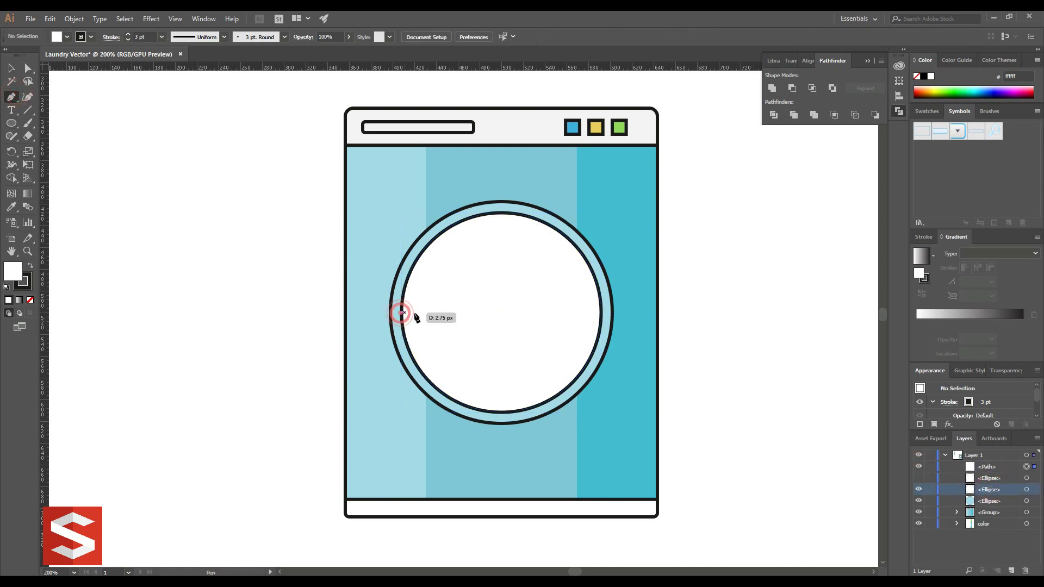
{"action": "left_click_drag", "start_coordinate": [500, 313], "coordinate": [560, 337]}
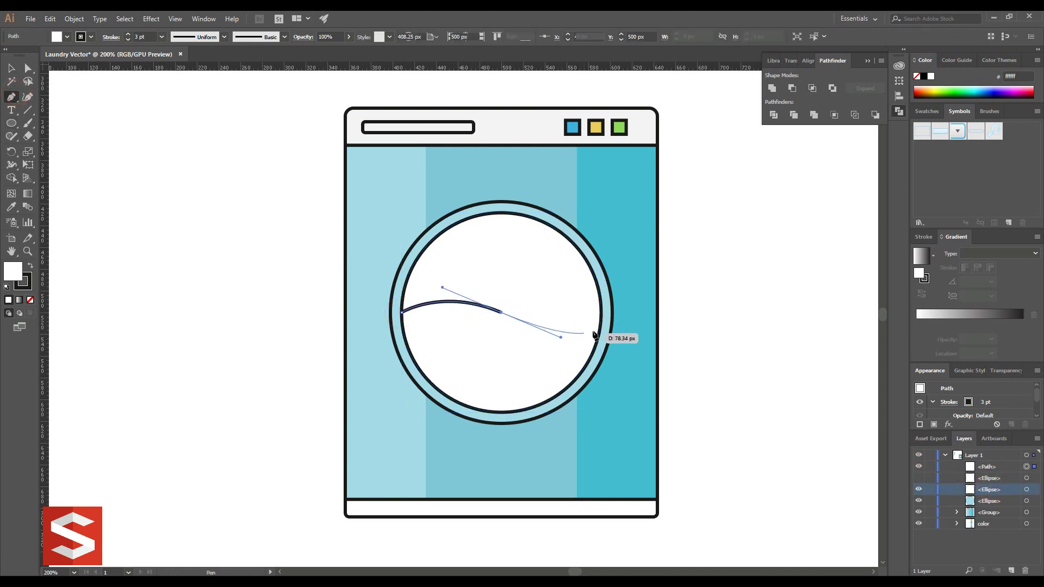
{"action": "left_click", "coordinate": [600, 314]}
{"action": "left_click", "coordinate": [600, 390]}
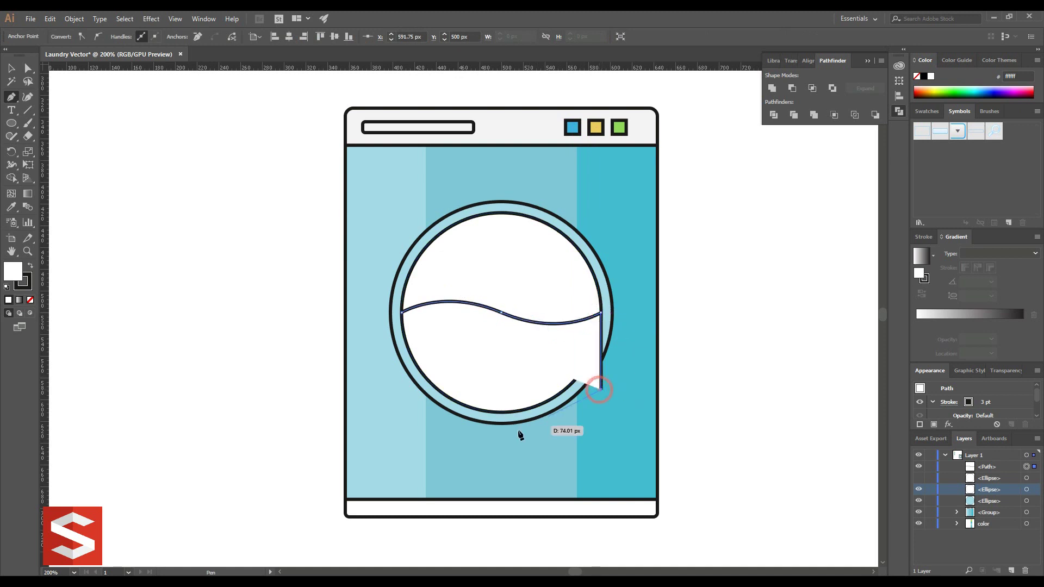
{"action": "left_click", "coordinate": [485, 428]}
{"action": "left_click", "coordinate": [396, 333]}
{"action": "left_click", "coordinate": [401, 313]}
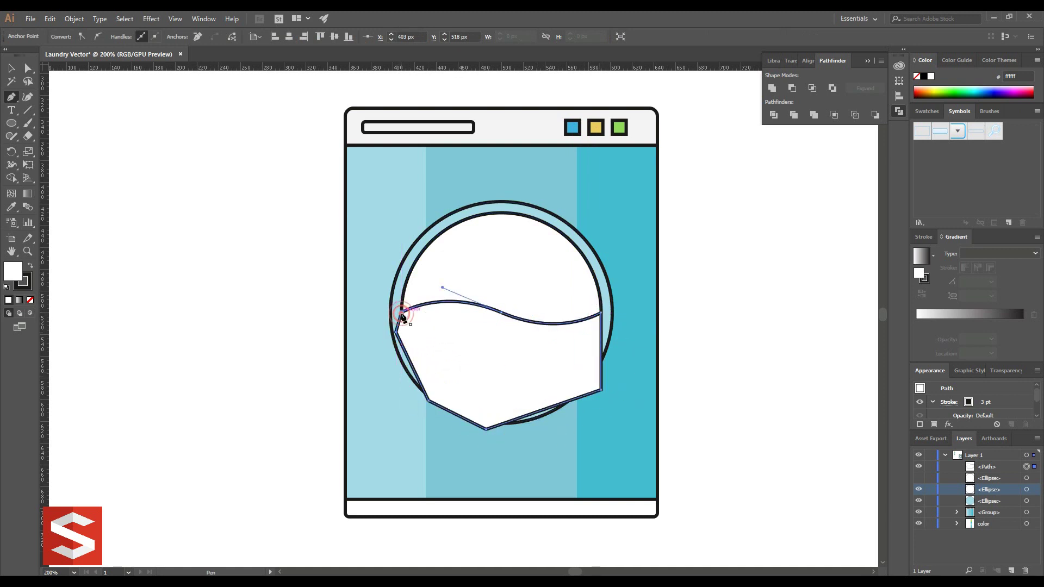
{"action": "key", "text": "v"}
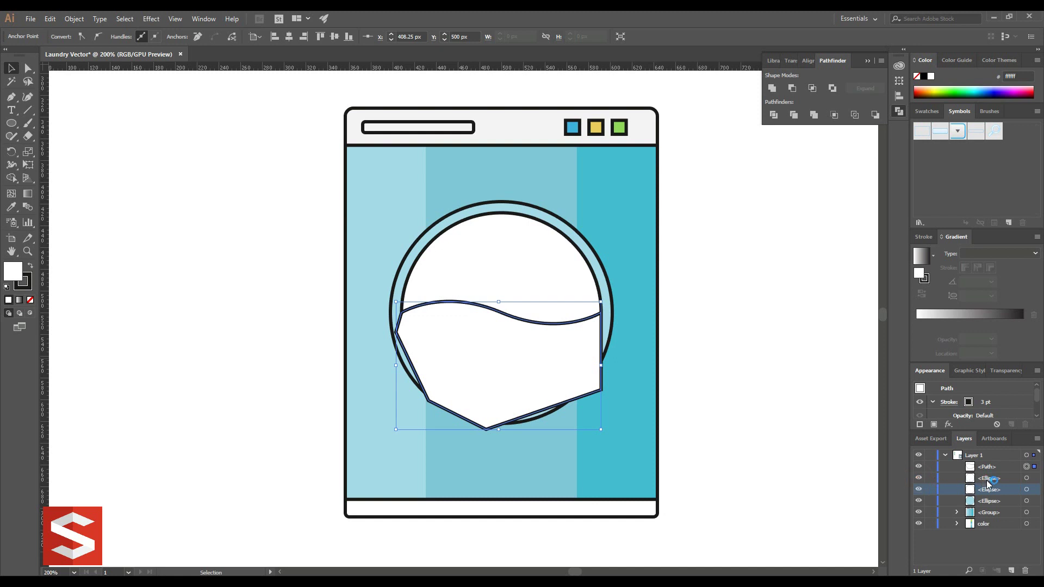
Stack the circle copy above the water and fill the water #3DB2DE with no stroke.
{"action": "left_click_drag", "start_coordinate": [988, 483], "coordinate": [999, 469]}
{"action": "left_click", "coordinate": [1027, 477]}
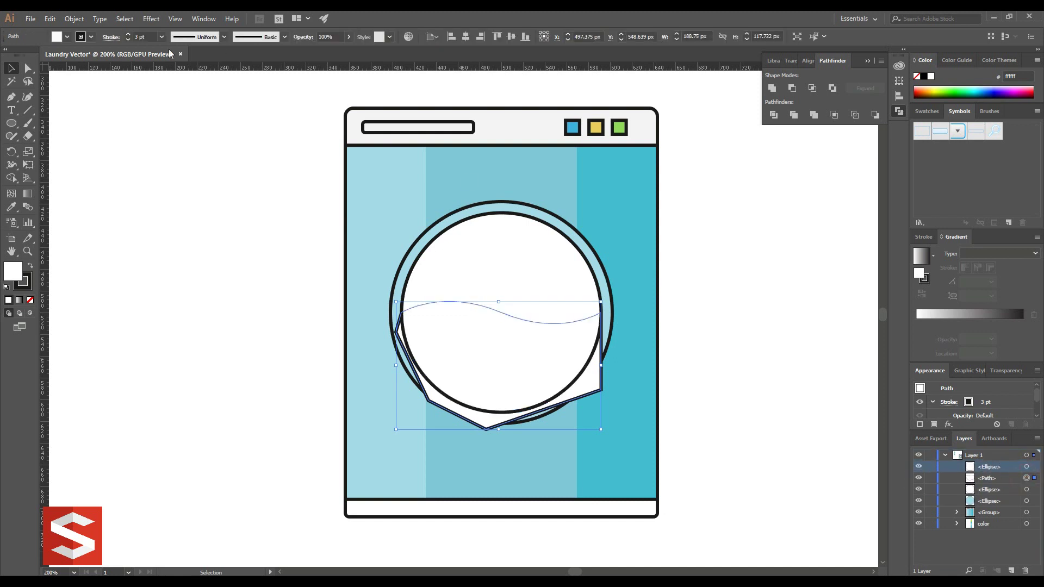
{"action": "left_click", "coordinate": [80, 37]}
{"action": "left_click", "coordinate": [7, 48]}
{"action": "left_click_drag", "start_coordinate": [130, 114], "coordinate": [405, 197]}
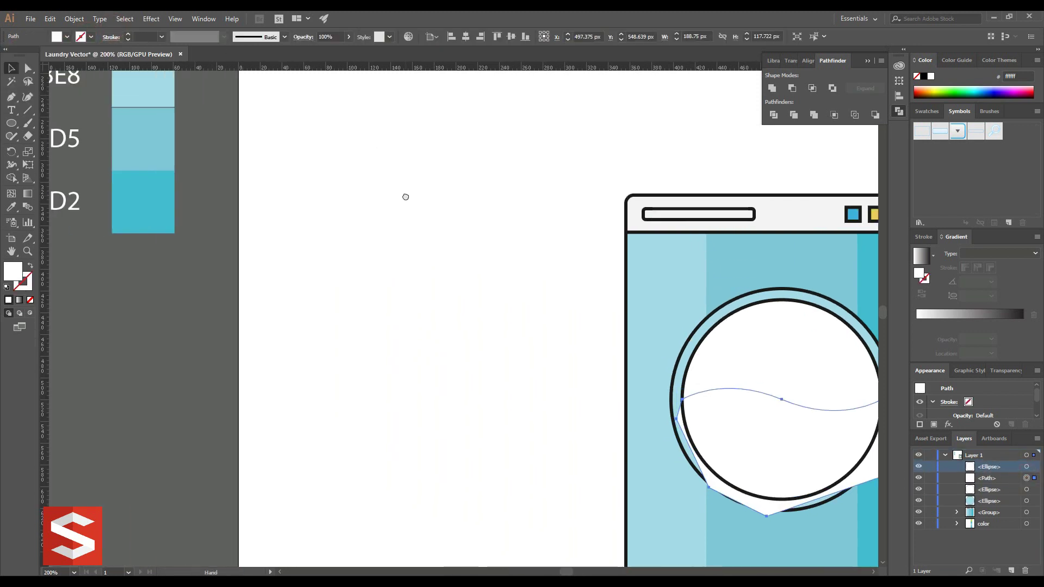
{"action": "left_click", "coordinate": [15, 213]}
{"action": "left_click_drag", "start_coordinate": [188, 158], "coordinate": [189, 231]}
{"action": "left_click", "coordinate": [143, 117]}
{"action": "mouse_move", "coordinate": [337, 331]}
{"action": "left_mouse_down"}
{"action": "mouse_move", "coordinate": [337, 191]}
{"action": "mouse_move", "coordinate": [231, 199]}
{"action": "left_mouse_up"}
Make a clipping mask so the water sits inside the circle copy.
{"action": "left_click", "coordinate": [1026, 467]}
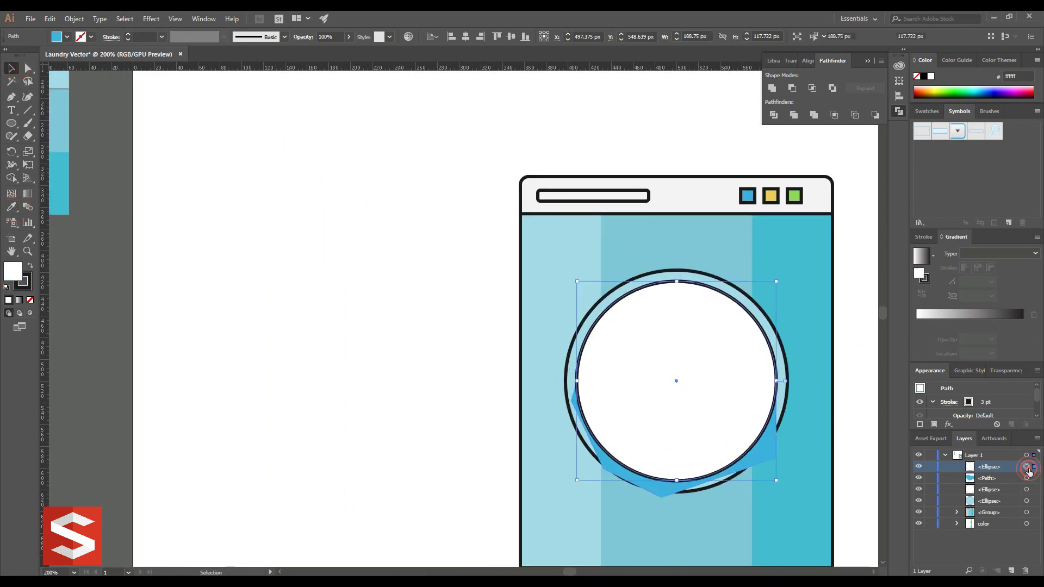
{"action": "right_click", "coordinate": [745, 426]}
{"action": "left_click", "coordinate": [799, 315]}
{"action": "left_click", "coordinate": [806, 342]}
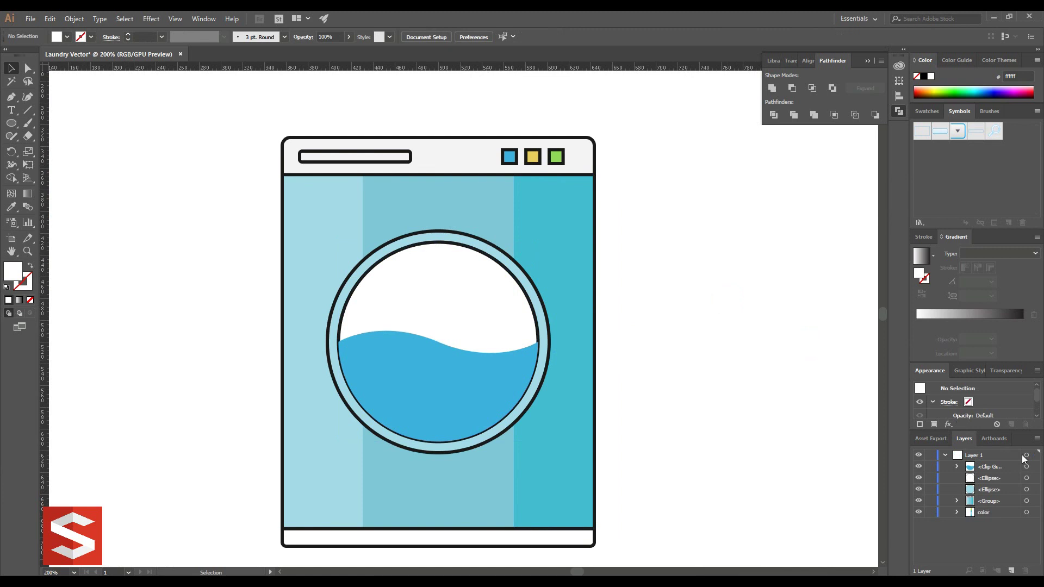
Remove the white fill from the porthole's inner circle.
{"action": "left_click", "coordinate": [1027, 466]}
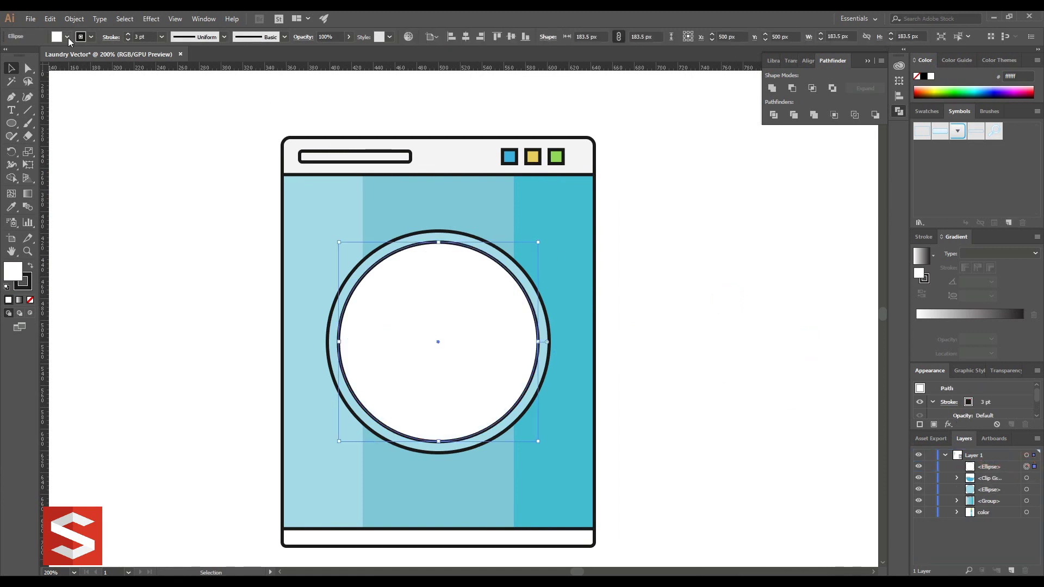
{"action": "left_click", "coordinate": [67, 37]}
{"action": "left_click", "coordinate": [8, 57]}
{"action": "left_click", "coordinate": [152, 140]}
{"action": "scroll", "coordinate": [145, 153], "scroll_direction": "down", "scroll_amount": 3}
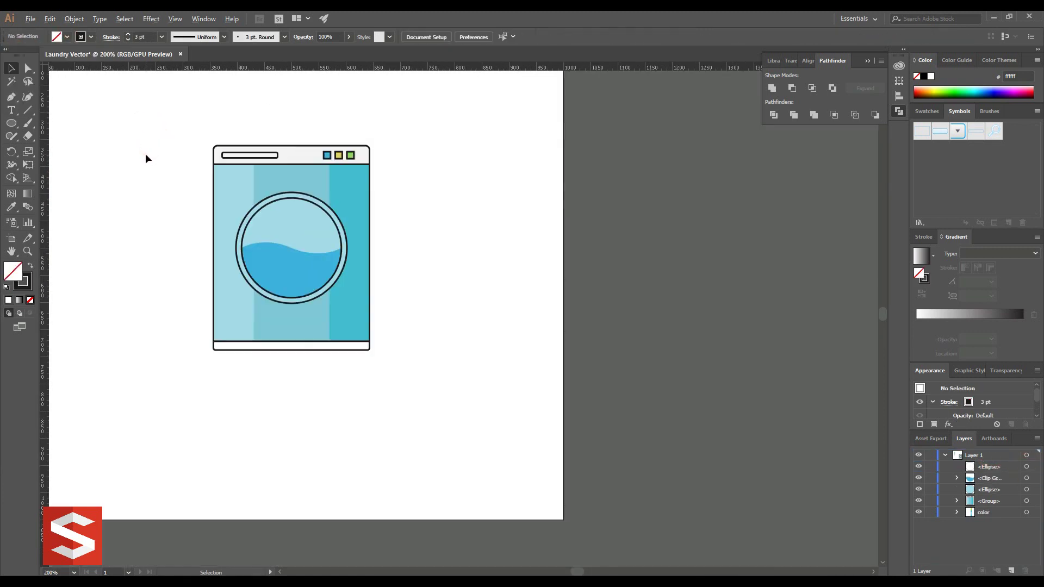
{"action": "scroll", "coordinate": [364, 269], "scroll_direction": "up", "scroll_amount": 3}
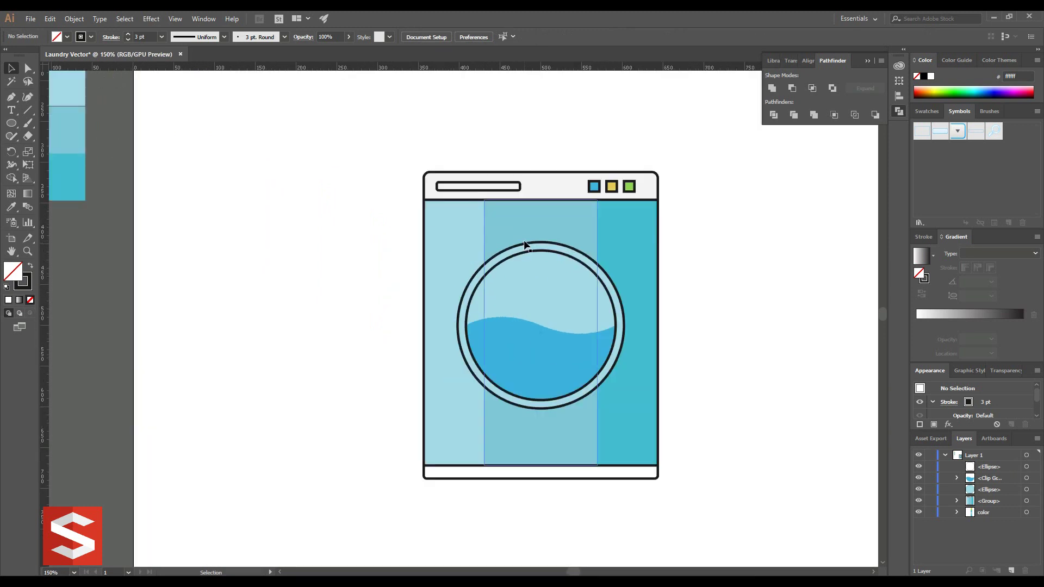
Try a white fill on the outer ring, then undo it.
{"action": "left_click", "coordinate": [476, 278]}
{"action": "left_click", "coordinate": [67, 36]}
{"action": "left_click", "coordinate": [22, 55]}
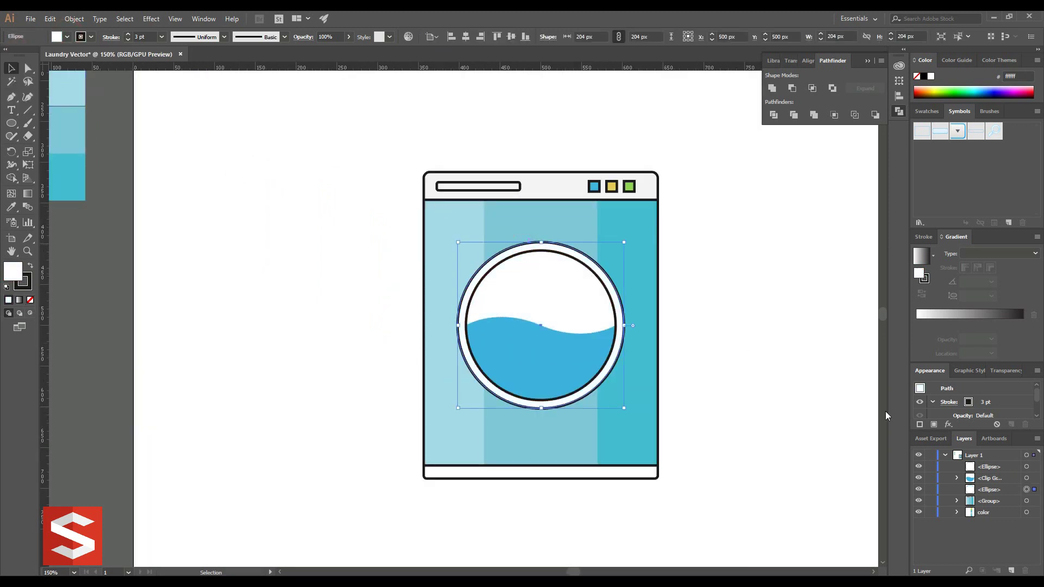
{"action": "left_click", "coordinate": [1026, 466]}
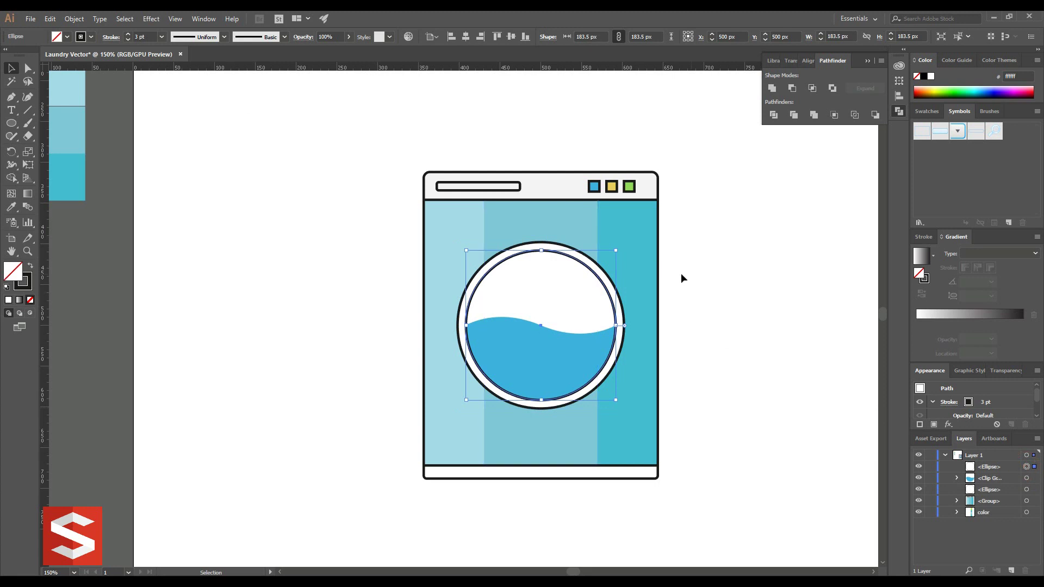
{"action": "left_click", "coordinate": [74, 18]}
{"action": "left_click", "coordinate": [81, 30]}
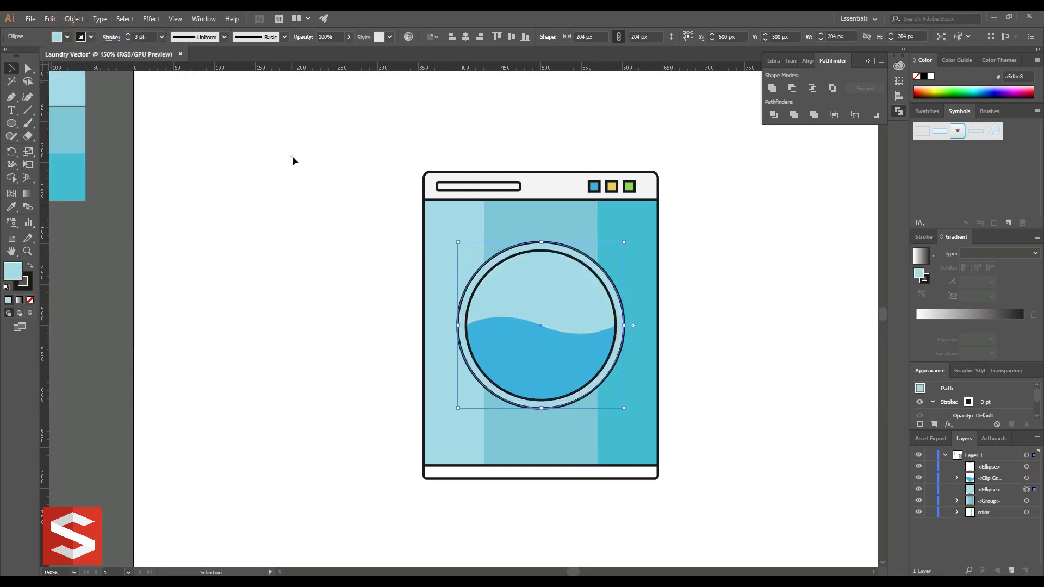
{"action": "left_click", "coordinate": [291, 159]}
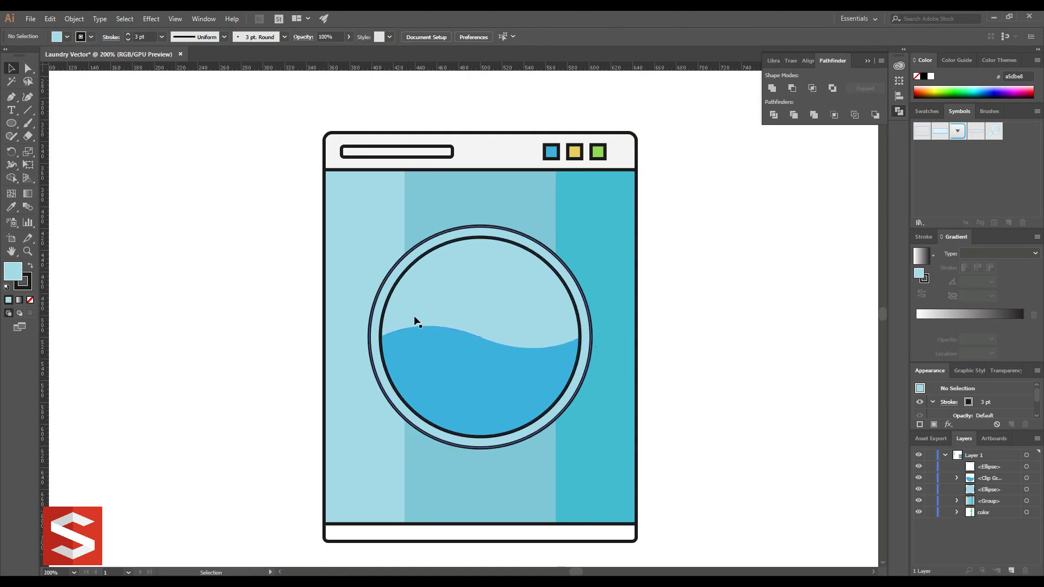
Pen-draw a closed wave shape across the porthole's water.
{"action": "scroll", "coordinate": [471, 339], "scroll_direction": "up", "scroll_amount": 1}
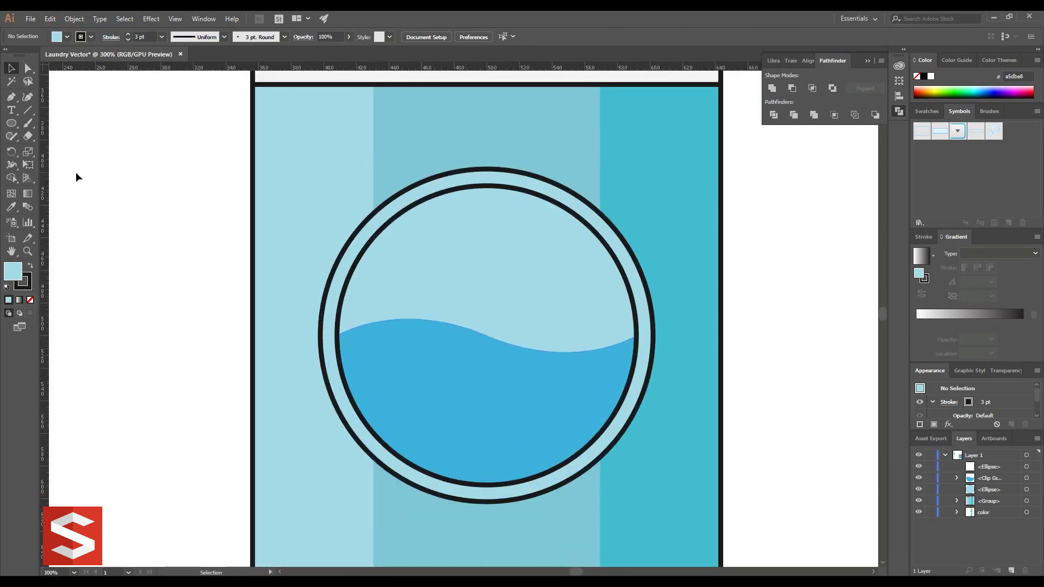
{"action": "left_click", "coordinate": [367, 324]}
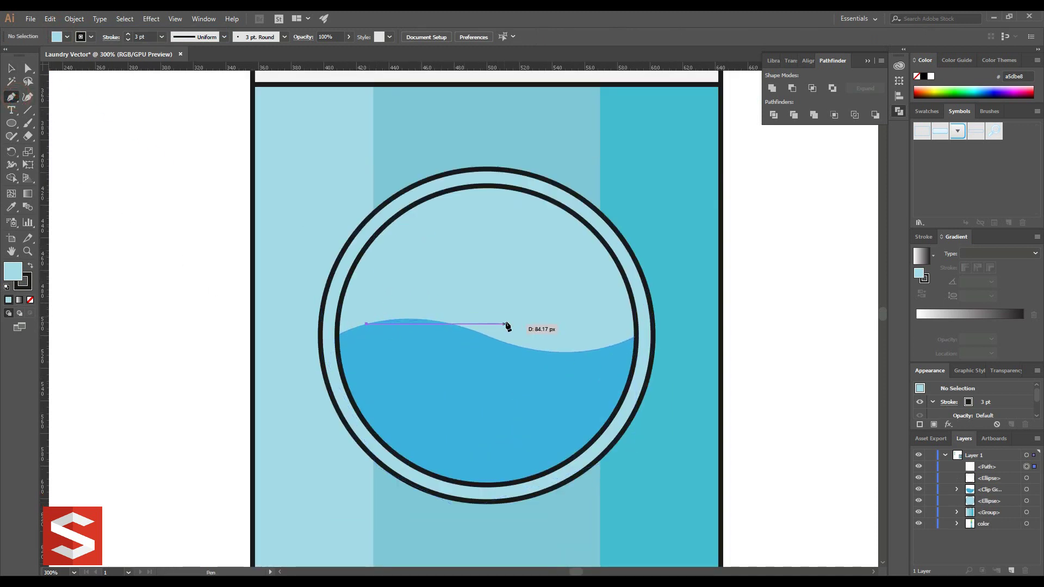
{"action": "left_click_drag", "start_coordinate": [513, 324], "coordinate": [559, 341]}
{"action": "left_click_drag", "start_coordinate": [623, 365], "coordinate": [612, 359]}
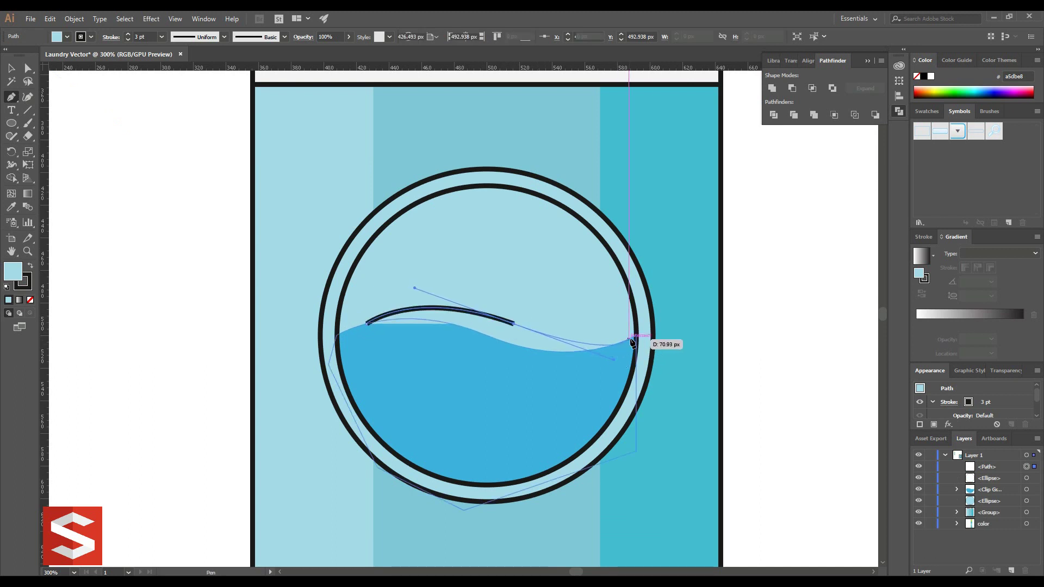
{"action": "left_click", "coordinate": [634, 338]}
{"action": "left_click", "coordinate": [623, 367]}
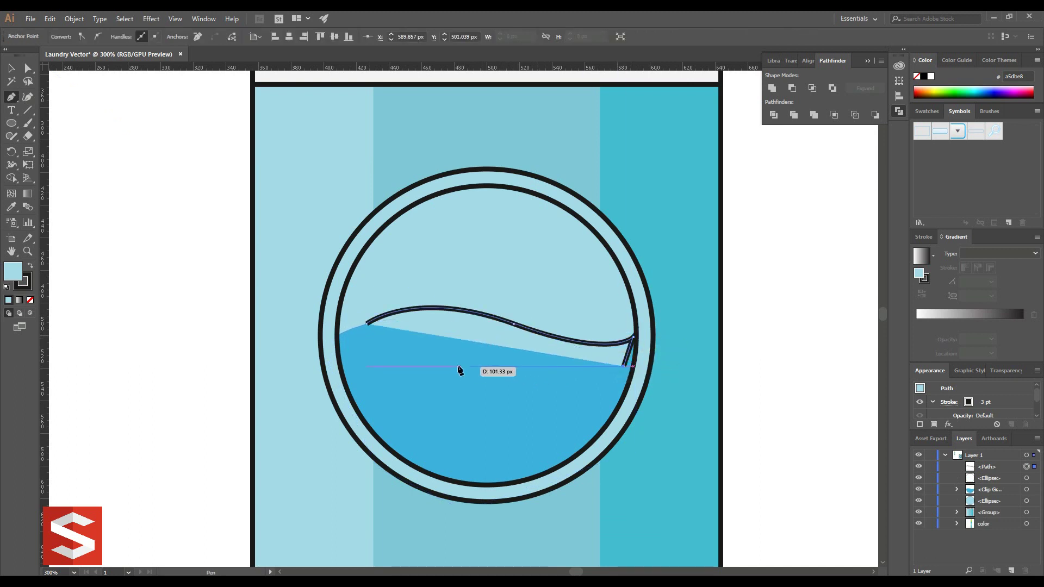
{"action": "left_click", "coordinate": [458, 367]}
{"action": "left_click", "coordinate": [377, 342]}
{"action": "left_click", "coordinate": [11, 70]}
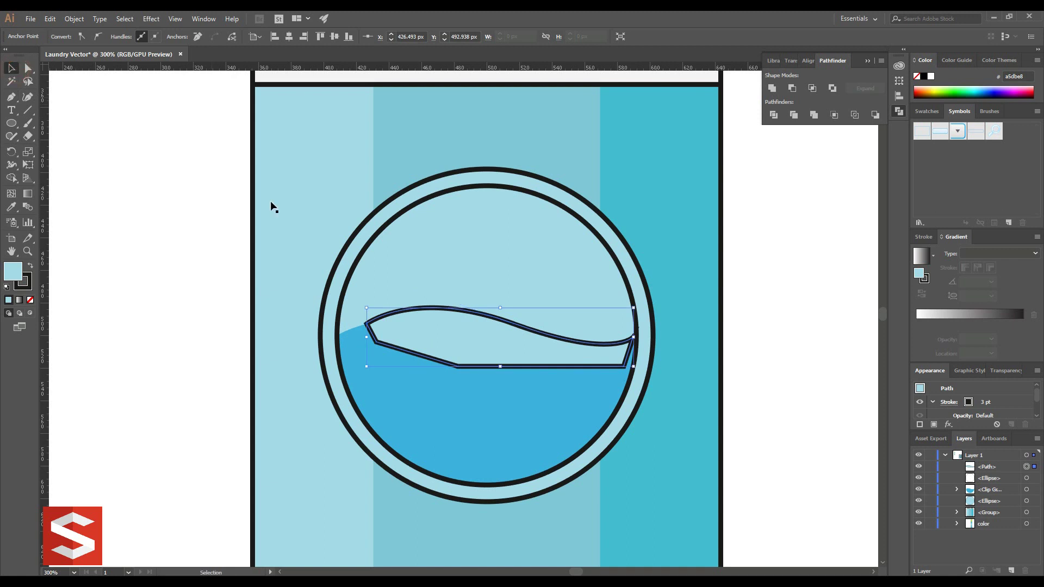
Set the wave's stroke to None and move it into the porthole Clip Group.
{"action": "left_click", "coordinate": [91, 36]}
{"action": "left_click", "coordinate": [7, 55]}
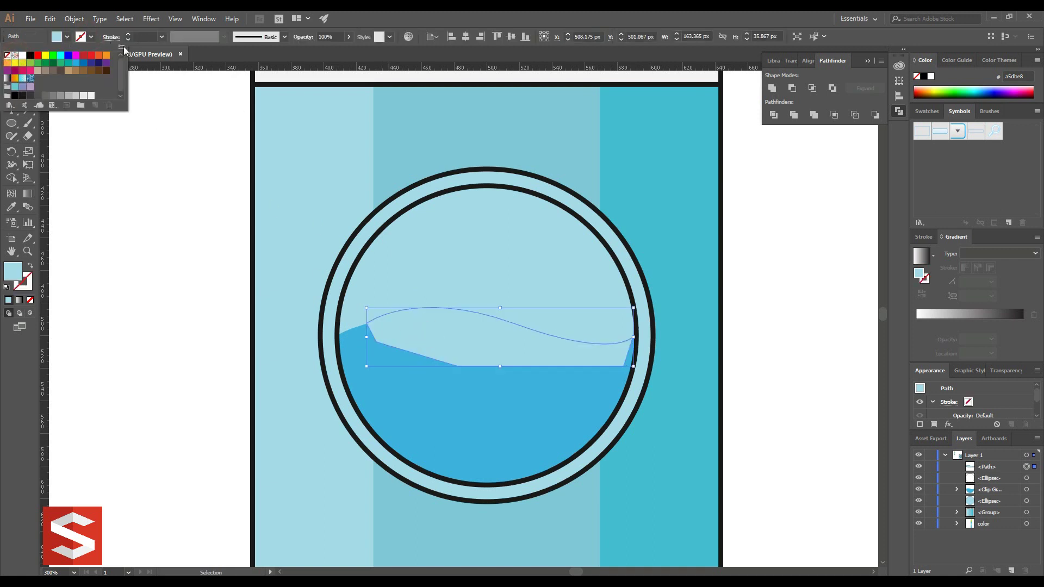
{"action": "left_click", "coordinate": [957, 489]}
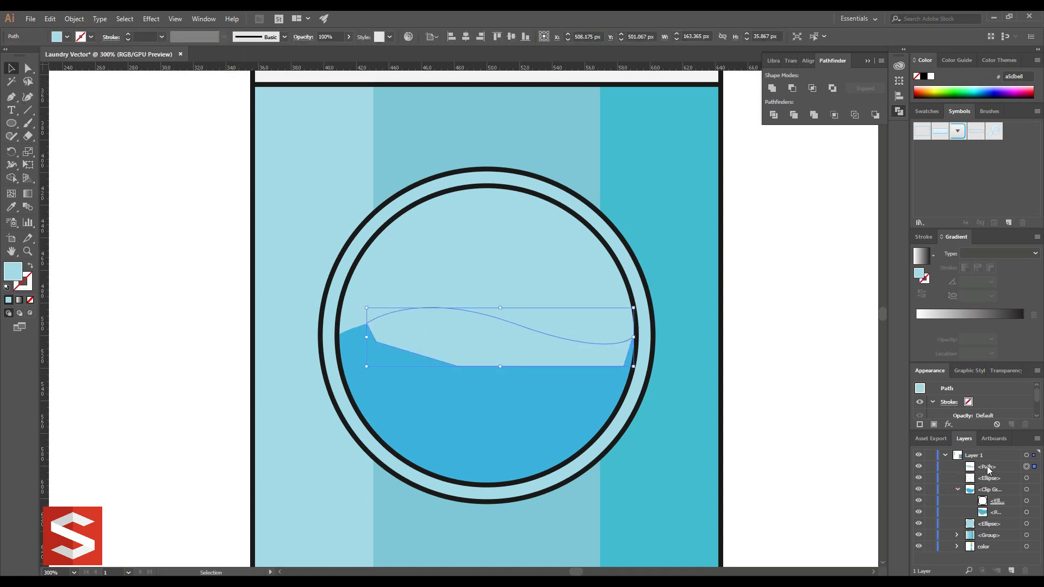
{"action": "left_click_drag", "start_coordinate": [989, 468], "coordinate": [986, 508]}
{"action": "left_click", "coordinate": [957, 478]}
Fill the outer porthole ellipse with white.
{"action": "left_click", "coordinate": [1026, 467]}
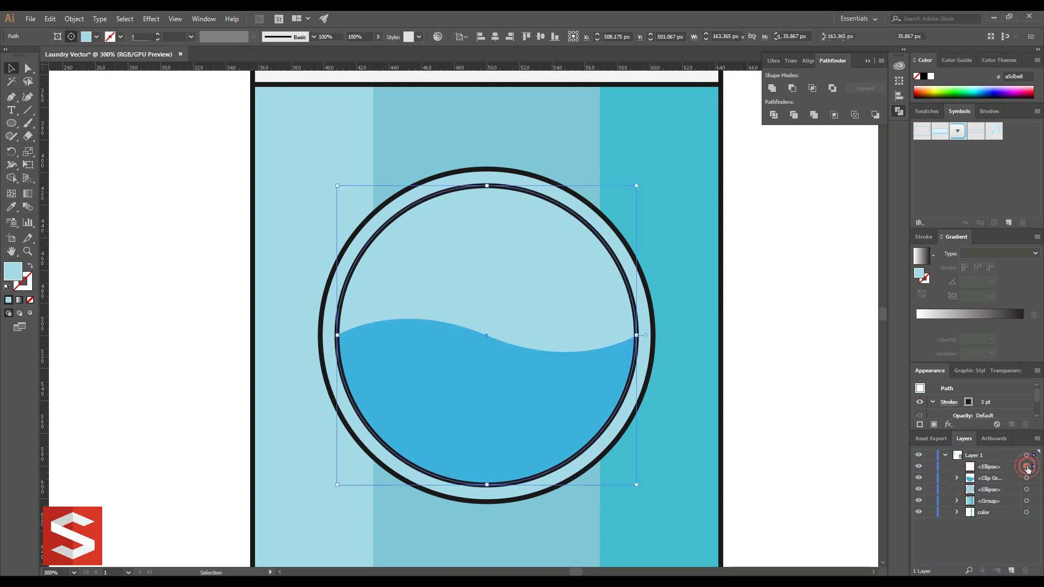
{"action": "left_click", "coordinate": [1026, 489]}
{"action": "left_click", "coordinate": [66, 36]}
{"action": "left_click", "coordinate": [23, 55]}
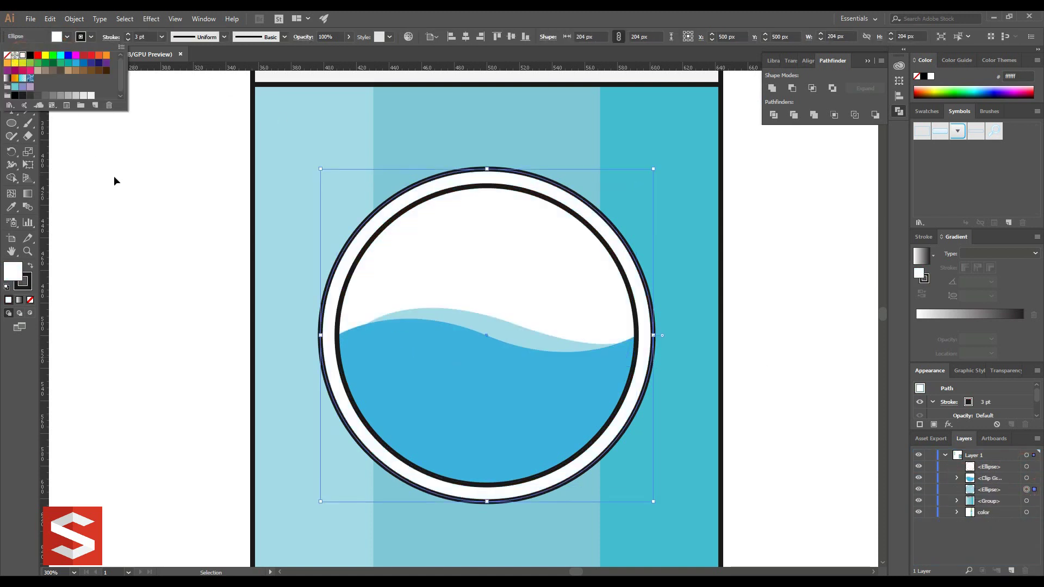
{"action": "left_click", "coordinate": [114, 175]}
{"action": "key", "text": "ctrl+1"}
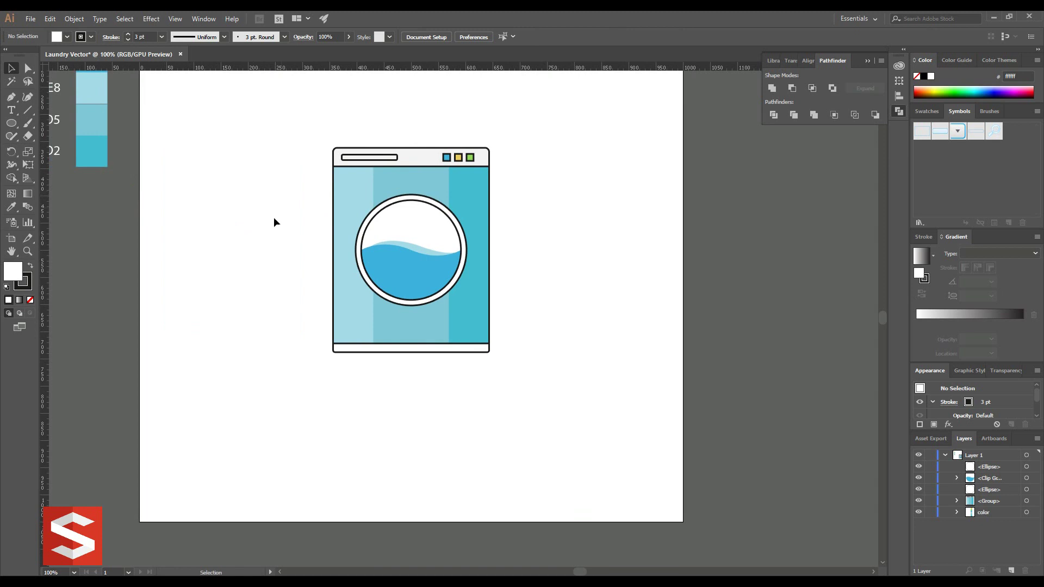
Draw a tall rounded bar and eyedrop the pale blue wave colour onto it.
{"action": "scroll", "coordinate": [283, 228], "scroll_direction": "up", "scroll_amount": 2}
{"action": "scroll", "coordinate": [353, 272], "scroll_direction": "up", "scroll_amount": 1}
{"action": "scroll", "coordinate": [419, 299], "scroll_direction": "up", "scroll_amount": 1}
{"action": "mouse_move", "coordinate": [11, 123]}
{"action": "left_mouse_down"}
{"action": "mouse_move", "coordinate": [49, 141]}
{"action": "mouse_move", "coordinate": [126, 267]}
{"action": "left_mouse_up"}
{"action": "key", "text": "i"}
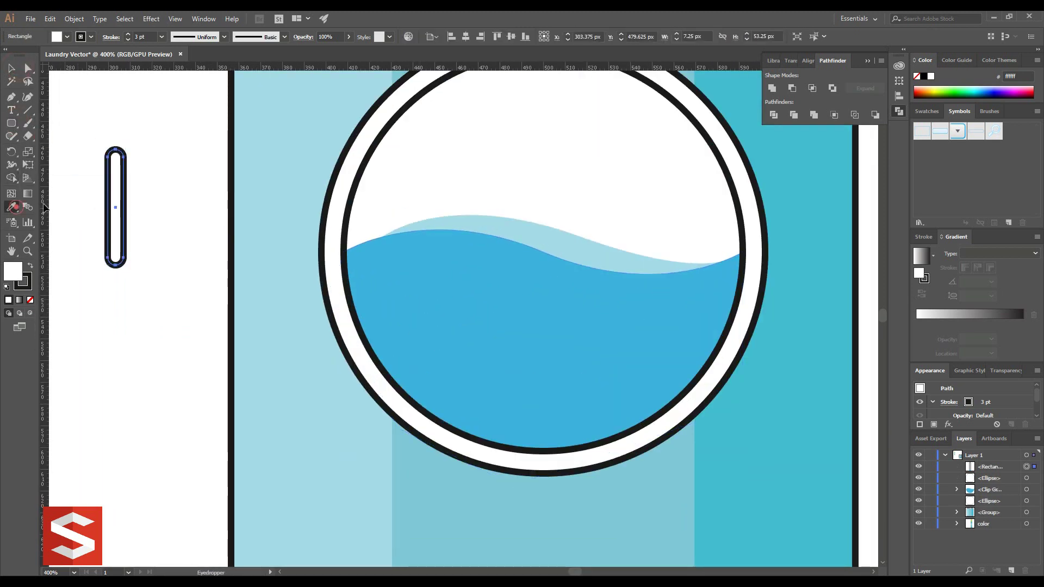
{"action": "left_click", "coordinate": [473, 217]}
{"action": "left_click", "coordinate": [11, 68]}
Tilt and shorten the bar on the water, add two copies, and group all three.
{"action": "mouse_move", "coordinate": [469, 278]}
{"action": "left_mouse_down"}
{"action": "mouse_move", "coordinate": [503, 275]}
{"action": "mouse_move", "coordinate": [475, 309]}
{"action": "mouse_move", "coordinate": [521, 313]}
{"action": "mouse_move", "coordinate": [567, 299]}
{"action": "left_mouse_up"}
{"action": "left_click", "coordinate": [524, 305], "text": "shift"}
{"action": "left_click", "coordinate": [472, 315], "text": "shift"}
{"action": "right_click", "coordinate": [511, 318]}
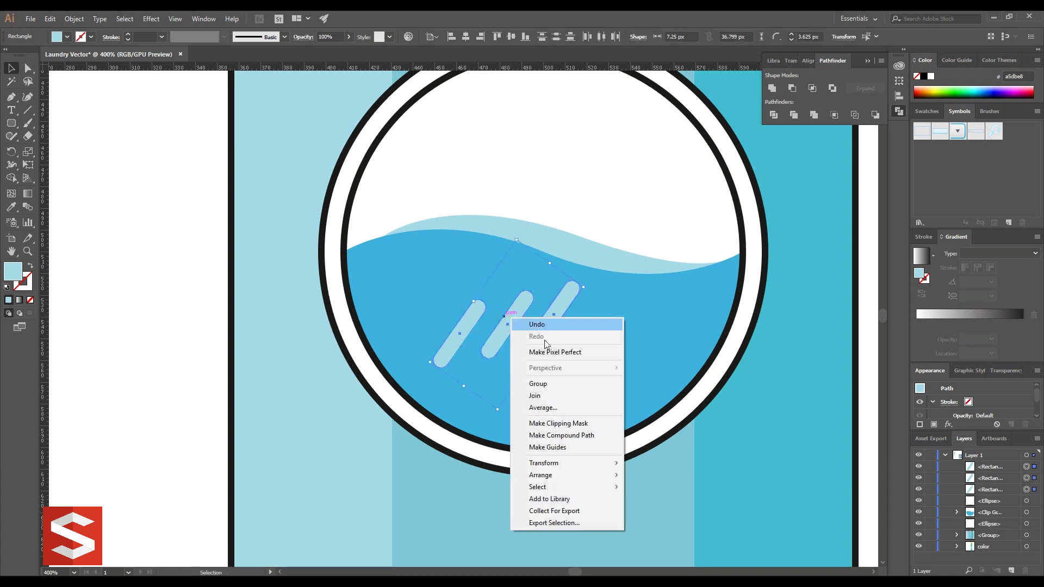
{"action": "left_click", "coordinate": [537, 384]}
{"action": "left_click", "coordinate": [167, 146]}
{"action": "key", "text": "ctrl+1"}
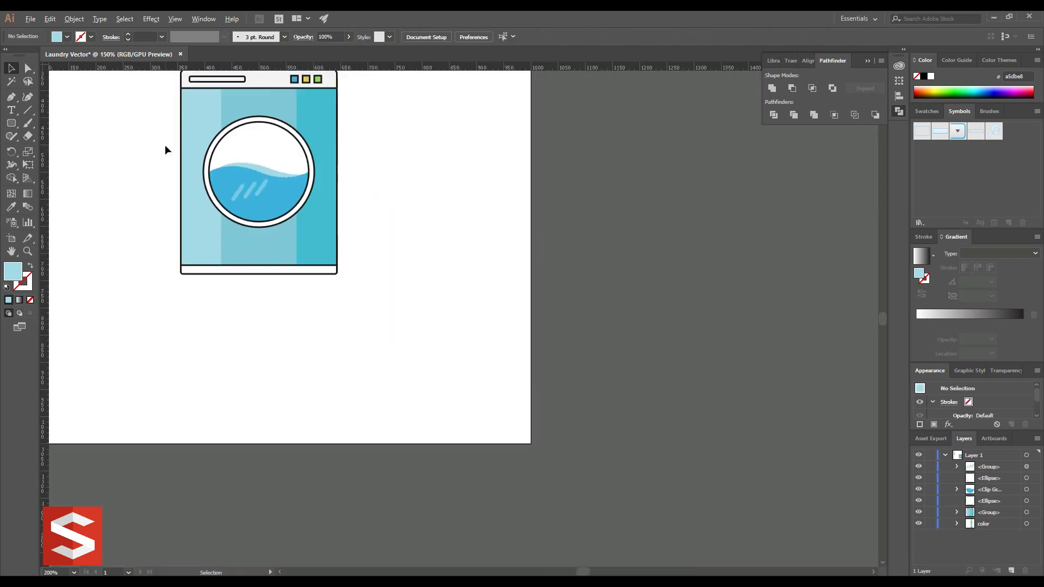
Pen-draw a curved highlight arc in the porthole's upper right.
{"action": "scroll", "coordinate": [385, 233], "scroll_direction": "up", "scroll_amount": 2}
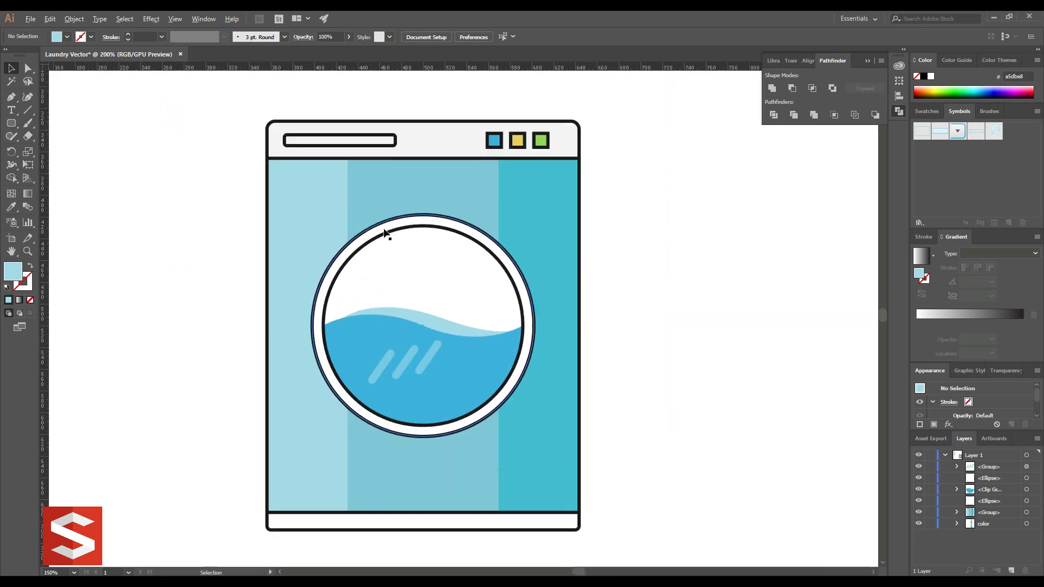
{"action": "scroll", "coordinate": [419, 261], "scroll_direction": "up", "scroll_amount": 1}
{"action": "left_click", "coordinate": [13, 124]}
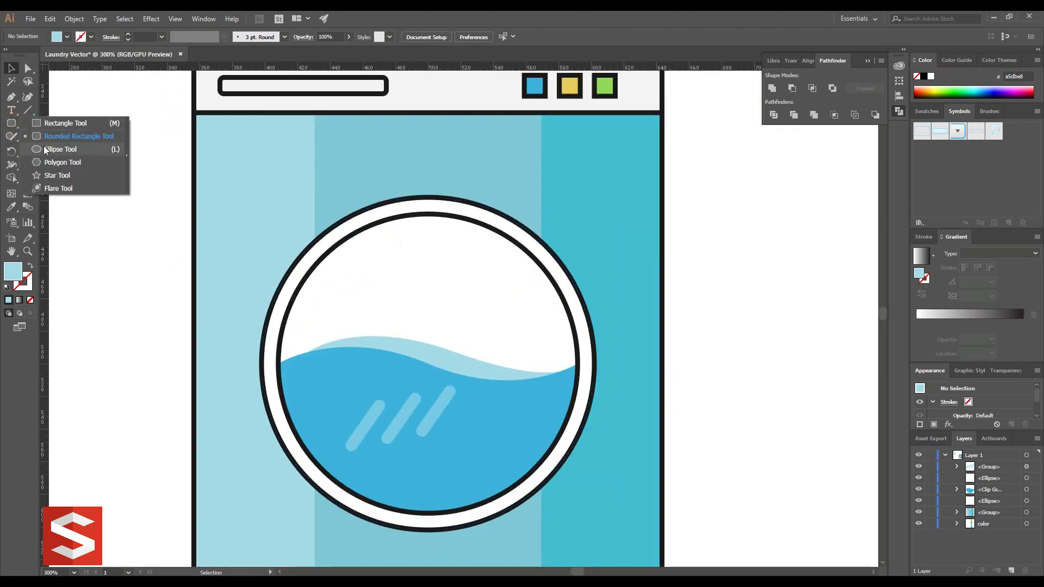
{"action": "key", "text": "p"}
{"action": "left_click", "coordinate": [474, 250]}
{"action": "left_click_drag", "start_coordinate": [542, 312], "coordinate": [567, 374]}
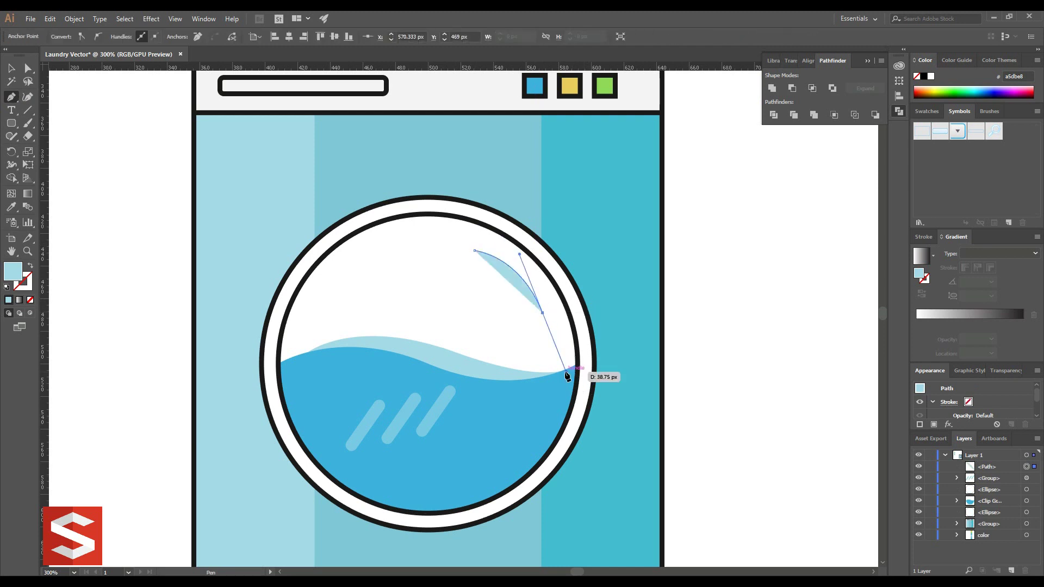
{"action": "left_click", "coordinate": [11, 68]}
Give the arc no fill and a blue 3 pt Round stroke.
{"action": "left_click", "coordinate": [66, 36]}
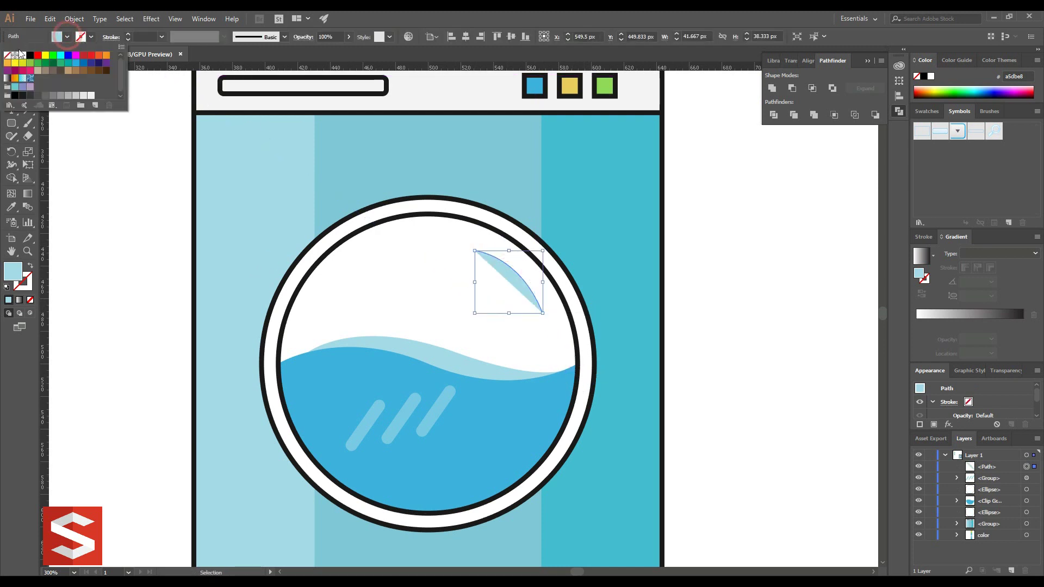
{"action": "left_click", "coordinate": [7, 55]}
{"action": "left_click", "coordinate": [65, 67]}
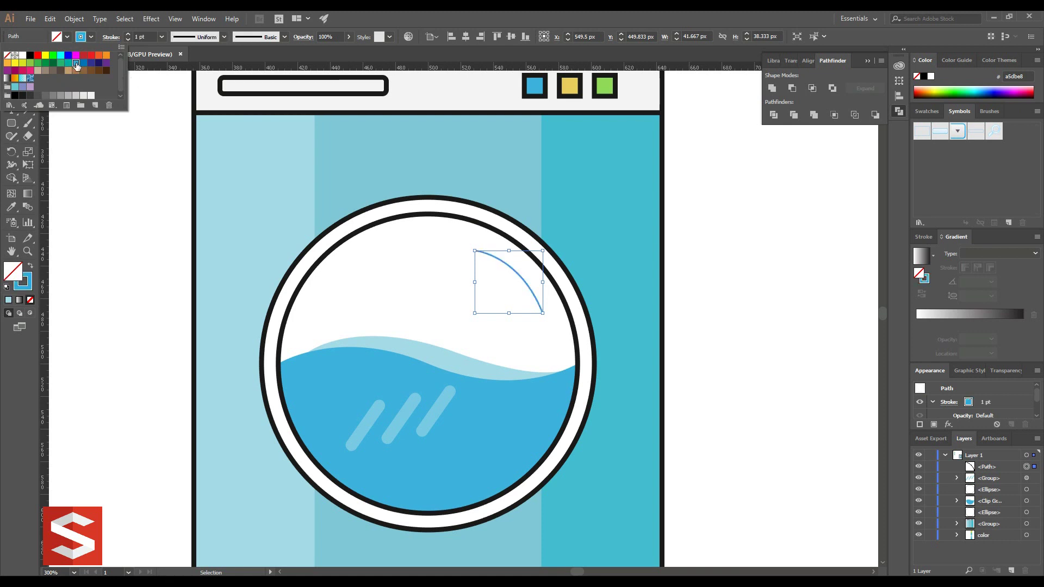
{"action": "left_click", "coordinate": [284, 37]}
{"action": "left_click", "coordinate": [188, 60]}
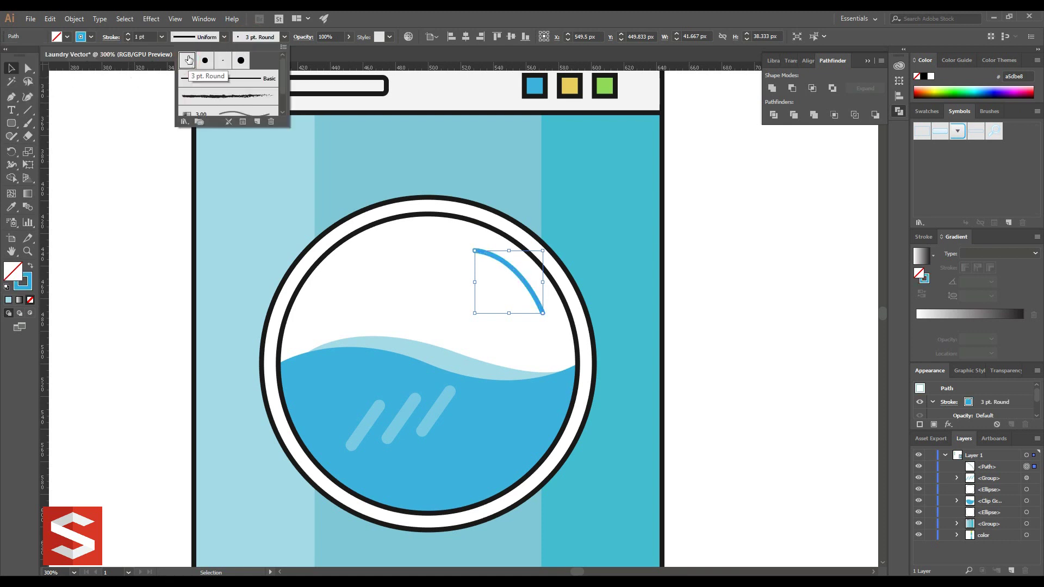
{"action": "left_click", "coordinate": [150, 37]}
Draw a small ellipse beside the arc's end and eyedrop the arc's blue onto it.
{"action": "left_click", "coordinate": [128, 133]}
{"action": "left_click_drag", "start_coordinate": [12, 123], "coordinate": [41, 150]}
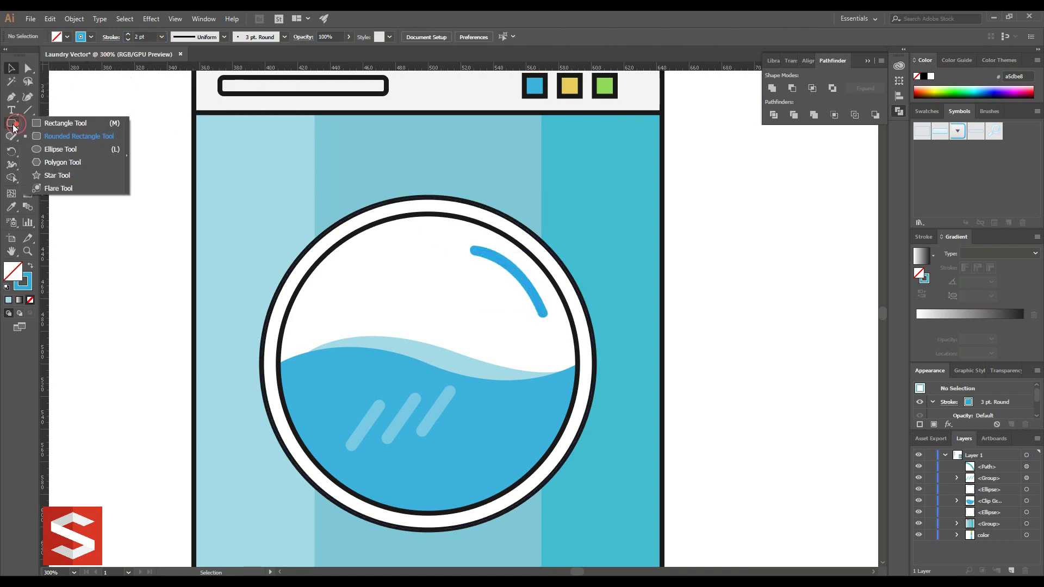
{"action": "scroll", "coordinate": [533, 313], "scroll_direction": "up", "scroll_amount": 4}
{"action": "left_click_drag", "start_coordinate": [533, 313], "coordinate": [566, 339]}
{"action": "key", "text": "v"}
{"action": "left_click", "coordinate": [12, 207]}
{"action": "left_click", "coordinate": [443, 503]}
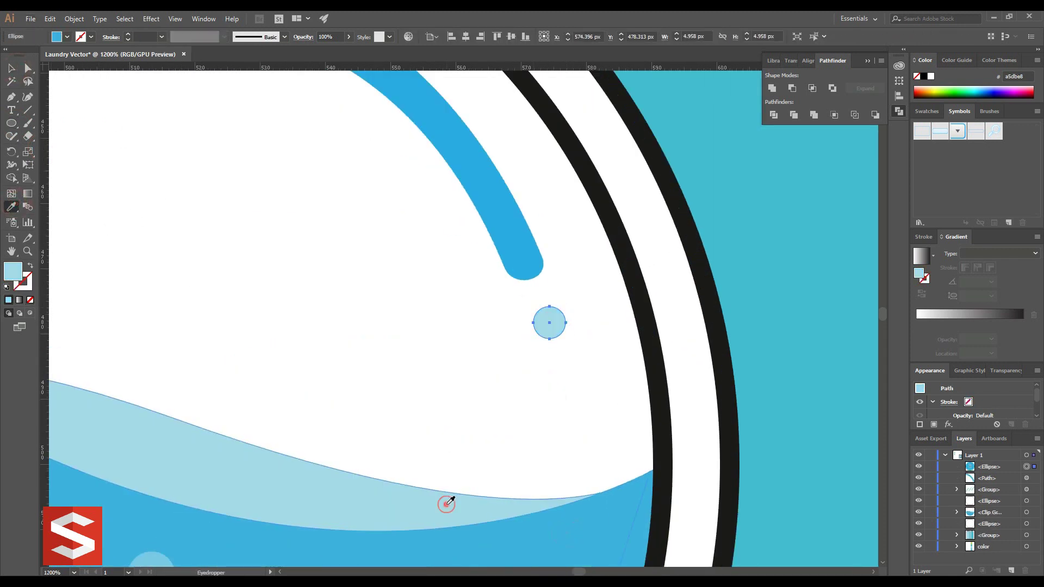
{"action": "key", "text": "v"}
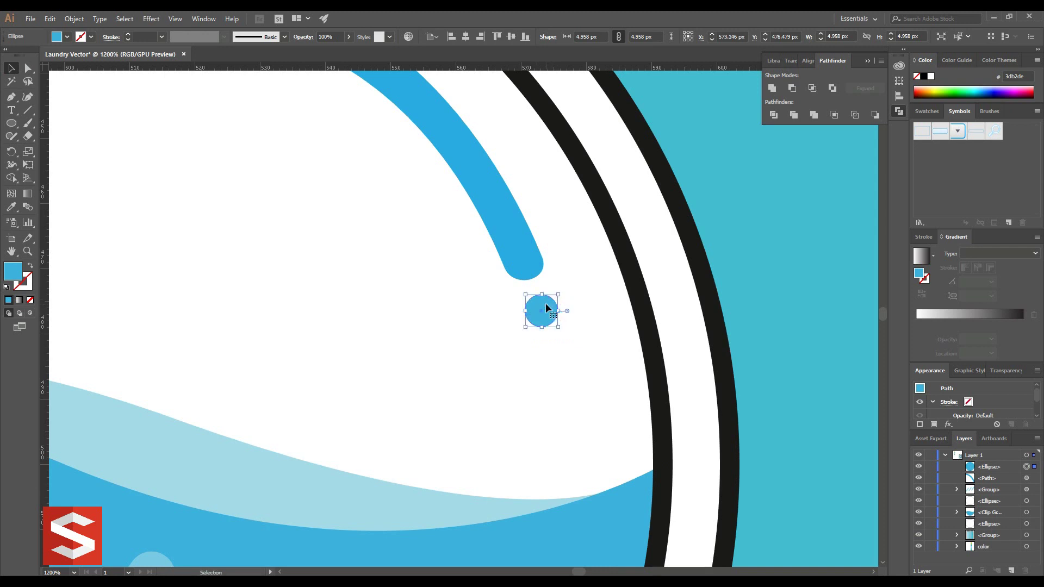
Group the arc and dot, lower their opacity to 59%, and nudge them into place.
{"action": "left_click", "coordinate": [511, 232], "text": "shift"}
{"action": "scroll", "coordinate": [554, 261], "scroll_direction": "down", "scroll_amount": 4}
{"action": "right_click", "coordinate": [621, 266]}
{"action": "left_click", "coordinate": [655, 334]}
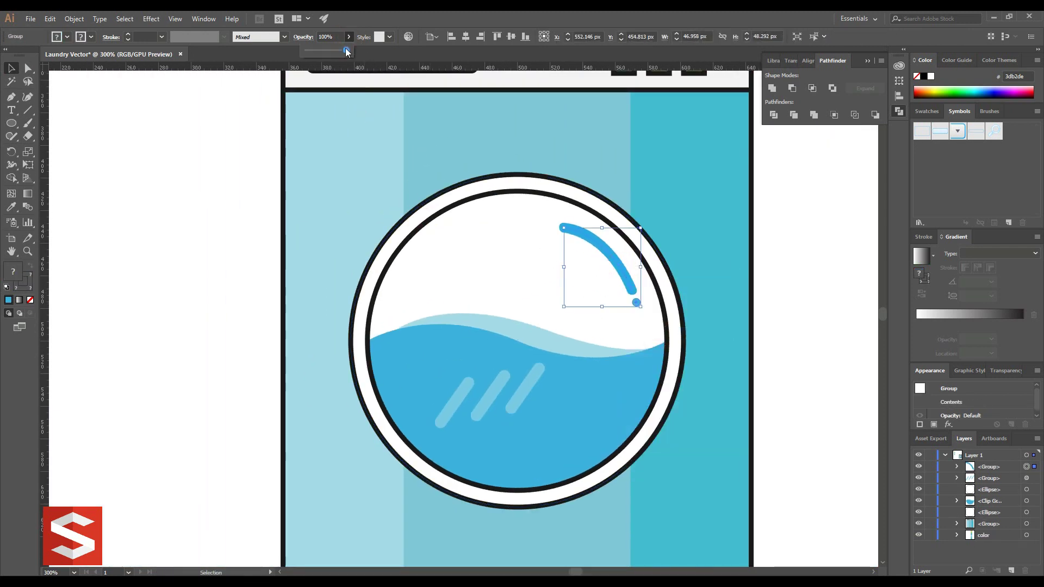
{"action": "left_click_drag", "start_coordinate": [337, 51], "coordinate": [330, 52]}
{"action": "left_click", "coordinate": [778, 255]}
{"action": "left_click_drag", "start_coordinate": [623, 269], "coordinate": [630, 277]}
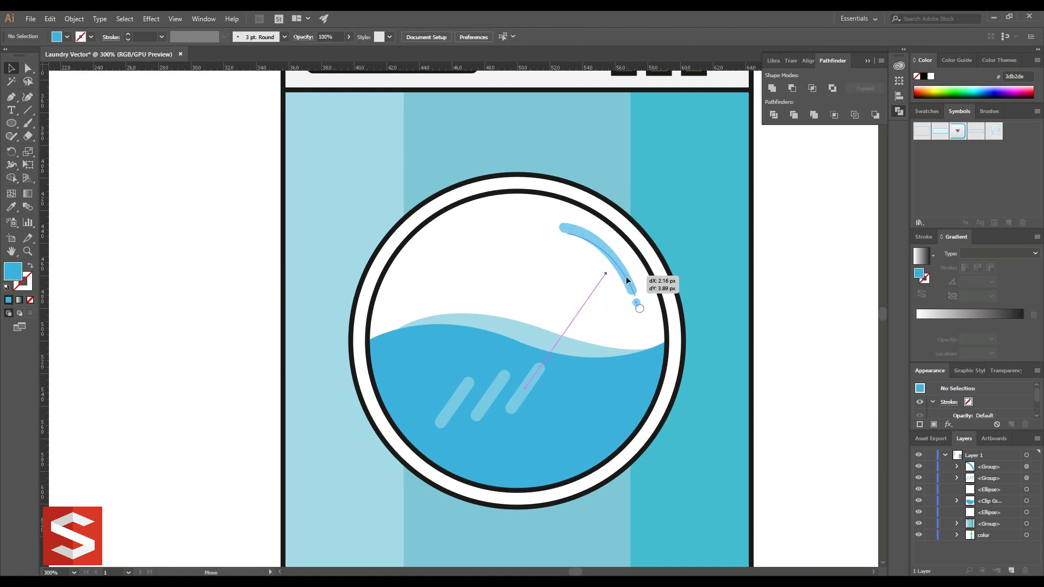
{"action": "left_click", "coordinate": [805, 214]}
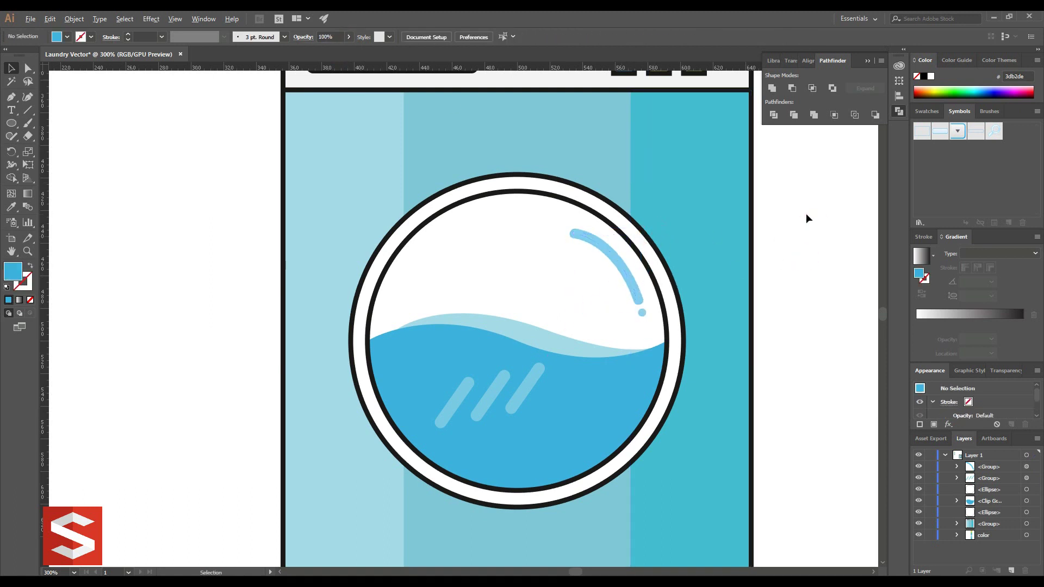
{"action": "scroll", "coordinate": [805, 213], "scroll_direction": "down", "scroll_amount": 2}
{"action": "scroll", "coordinate": [732, 235], "scroll_direction": "down", "scroll_amount": 2}
{"action": "scroll", "coordinate": [770, 340], "scroll_direction": "up", "scroll_amount": 2}
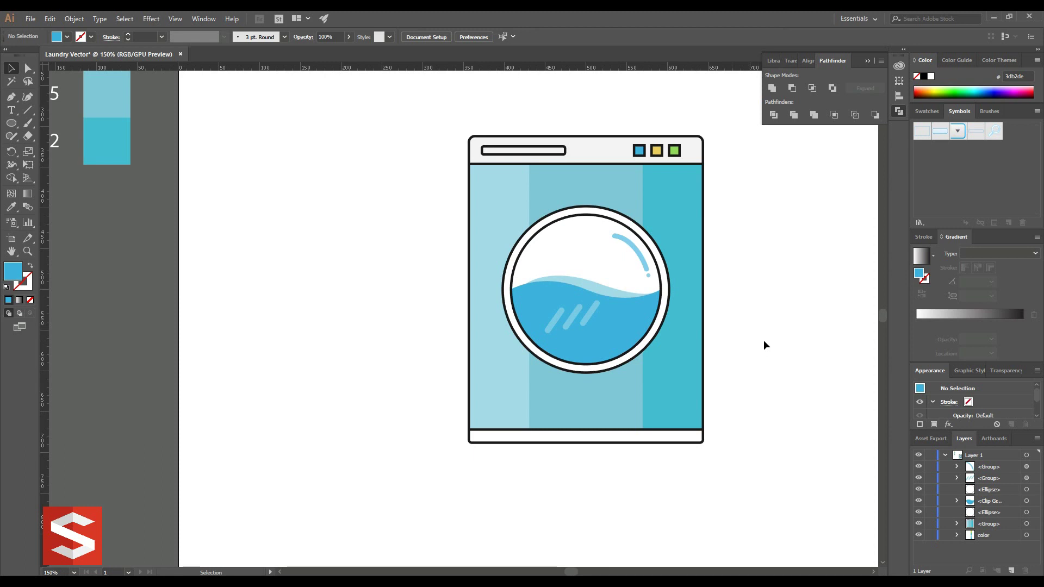
Marquee-select all the washing-machine parts and group them into one washer group.
{"action": "left_click_drag", "start_coordinate": [740, 498], "coordinate": [461, 213]}
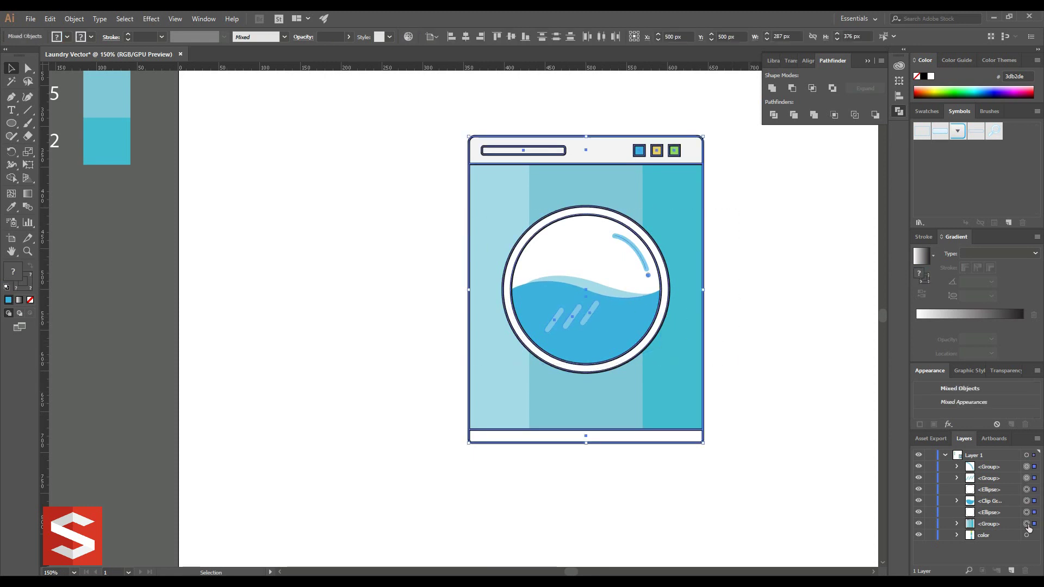
{"action": "right_click", "coordinate": [621, 291]}
{"action": "left_click", "coordinate": [658, 354]}
{"action": "left_click", "coordinate": [773, 321]}
{"action": "scroll", "coordinate": [753, 326], "scroll_direction": "down", "scroll_amount": 2}
{"action": "scroll", "coordinate": [753, 326], "scroll_direction": "up", "scroll_amount": 2}
{"action": "left_click", "coordinate": [587, 420]}
{"action": "left_click", "coordinate": [755, 380]}
{"action": "mouse_move", "coordinate": [765, 469]}
{"action": "left_mouse_down"}
{"action": "mouse_move", "coordinate": [501, 322]}
{"action": "mouse_move", "coordinate": [435, 164]}
{"action": "left_mouse_up"}
{"action": "right_click", "coordinate": [593, 245]}
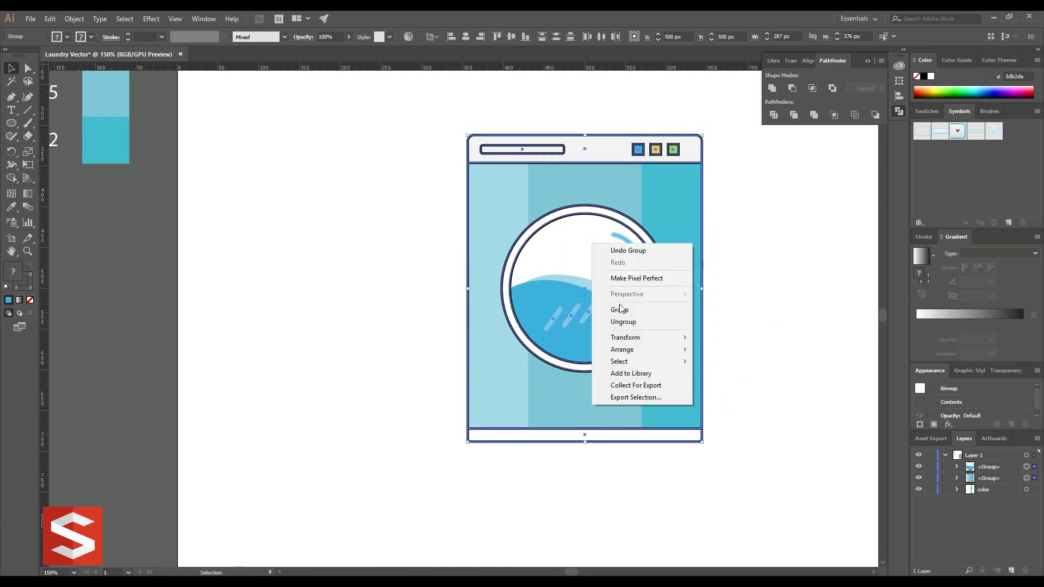
{"action": "left_click", "coordinate": [621, 309]}
{"action": "left_click", "coordinate": [75, 19]}
{"action": "left_click", "coordinate": [108, 144]}
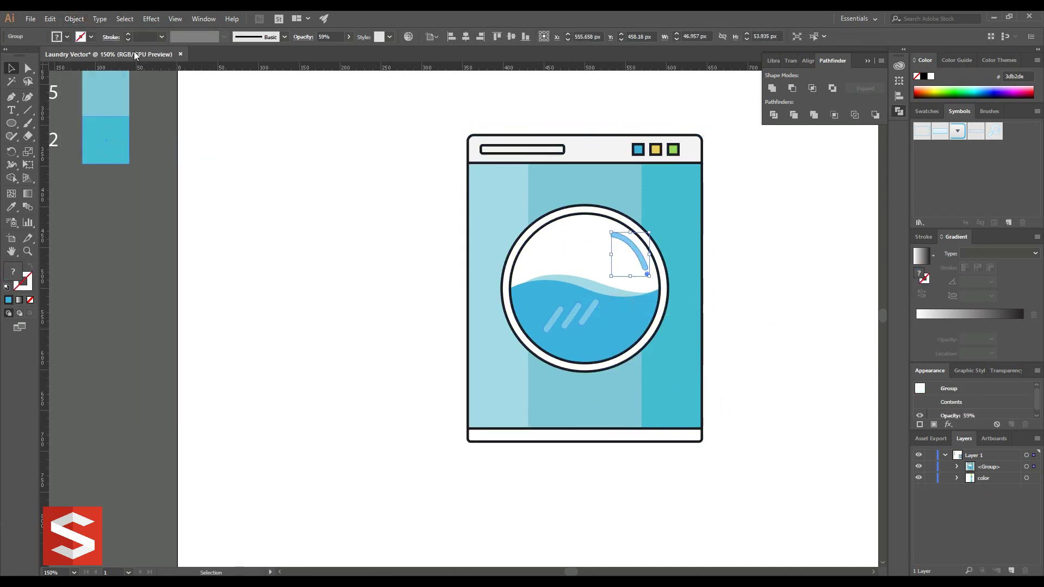
Expand the whole washer group with Object > Expand.
{"action": "left_click_drag", "start_coordinate": [399, 111], "coordinate": [703, 417]}
{"action": "left_click", "coordinate": [74, 19]}
{"action": "left_click", "coordinate": [112, 134]}
{"action": "left_click", "coordinate": [494, 358]}
{"action": "left_click", "coordinate": [377, 223]}
Scale the washer group down to a smaller size from its corner handle.
{"action": "key", "text": "ctrl+minus"}
{"action": "key", "text": "ctrl+minus"}
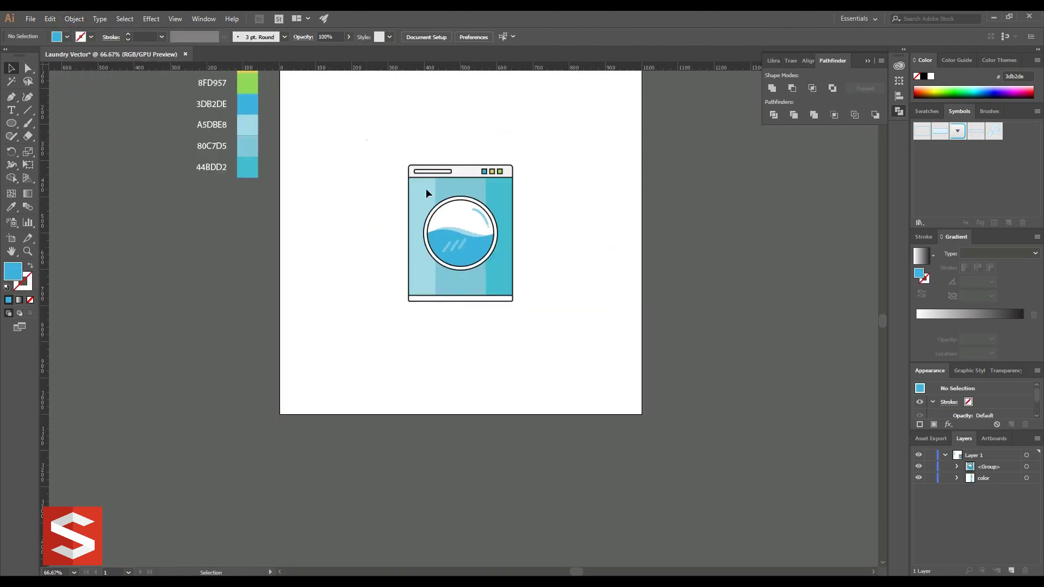
{"action": "left_click", "coordinate": [426, 188]}
{"action": "mouse_move", "coordinate": [512, 166]}
{"action": "left_mouse_down"}
{"action": "mouse_move", "coordinate": [539, 153]}
{"action": "mouse_move", "coordinate": [513, 166]}
{"action": "left_mouse_up"}
{"action": "left_click", "coordinate": [372, 184]}
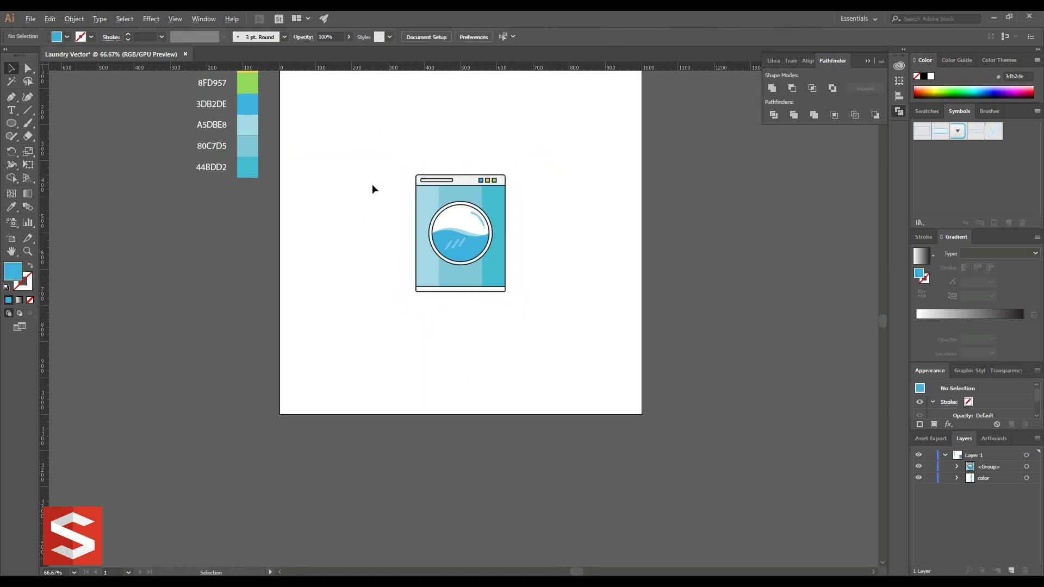
{"action": "key", "text": "ctrl+plus"}
{"action": "key", "text": "ctrl+plus"}
{"action": "key", "text": "ctrl+minus"}
{"action": "key", "text": "ctrl+minus"}
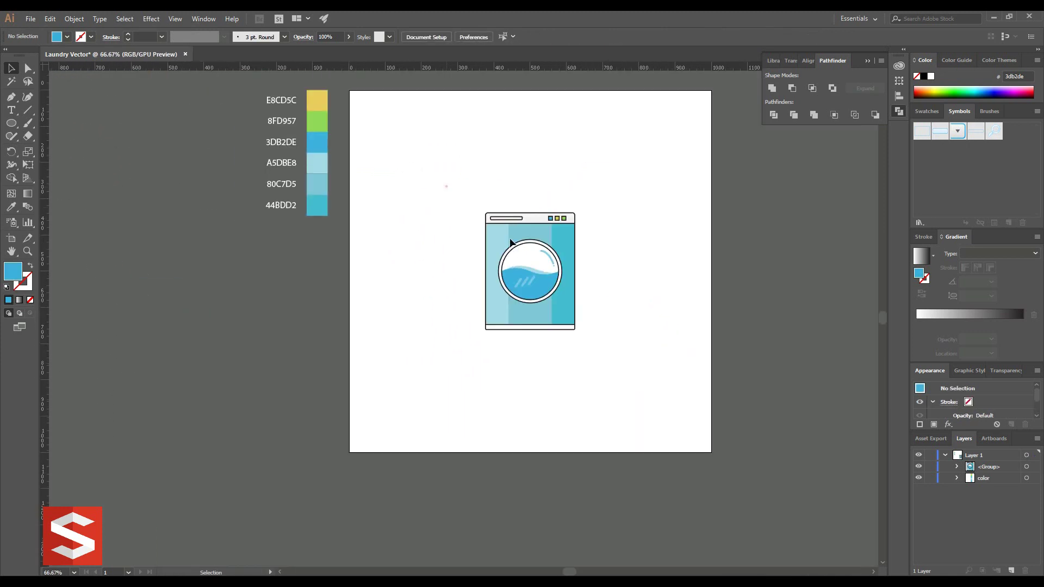
{"action": "left_click", "coordinate": [508, 242]}
{"action": "left_click_drag", "start_coordinate": [574, 213], "coordinate": [563, 228]}
{"action": "left_click", "coordinate": [625, 271]}
{"action": "key", "text": "ctrl+plus"}
{"action": "key", "text": "ctrl+plus"}
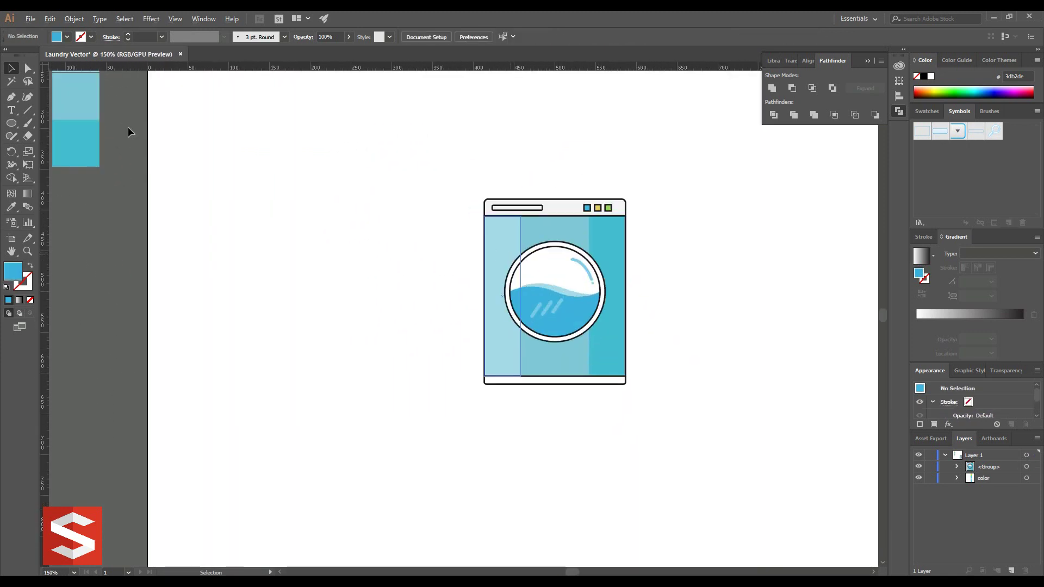
{"action": "left_click", "coordinate": [12, 123]}
Draw a long bar under the washer with a 2 pt black stroke and tan fill.
{"action": "left_click", "coordinate": [55, 123]}
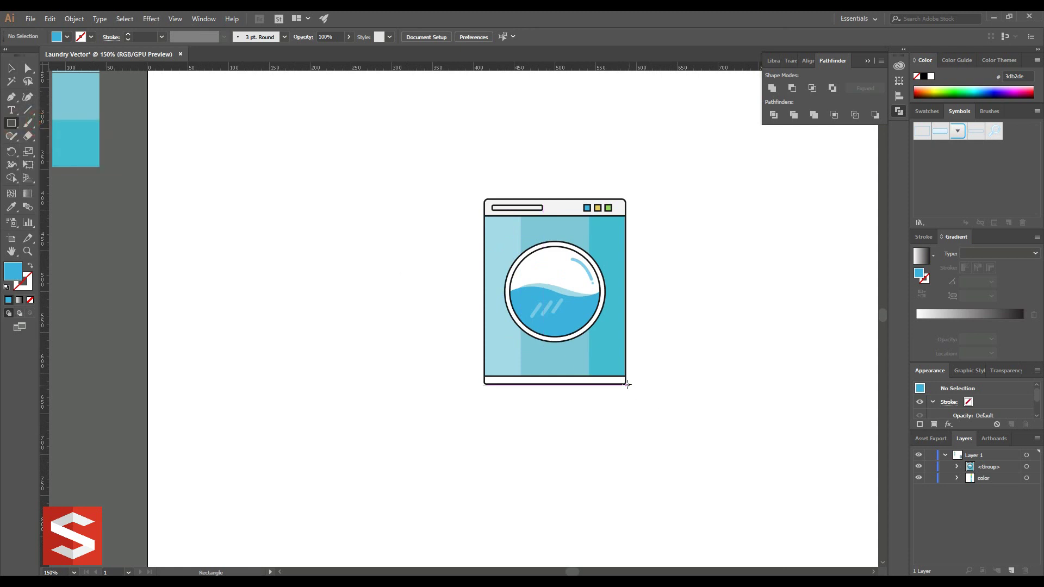
{"action": "left_click_drag", "start_coordinate": [624, 382], "coordinate": [331, 392]}
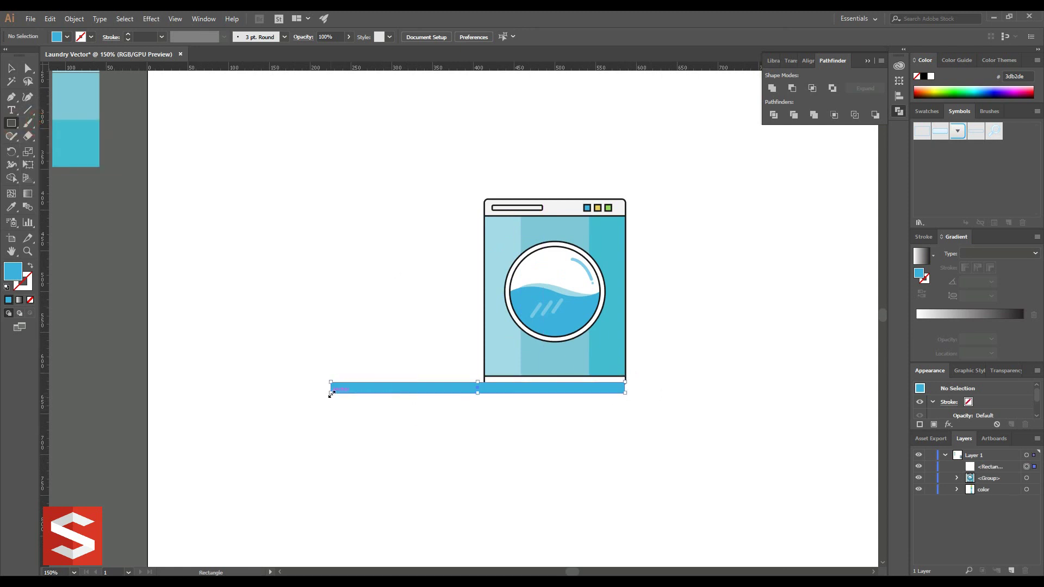
{"action": "left_click", "coordinate": [88, 37]}
{"action": "left_click", "coordinate": [32, 65]}
{"action": "left_click", "coordinate": [154, 37]}
{"action": "left_click", "coordinate": [67, 37]}
{"action": "left_click", "coordinate": [76, 71]}
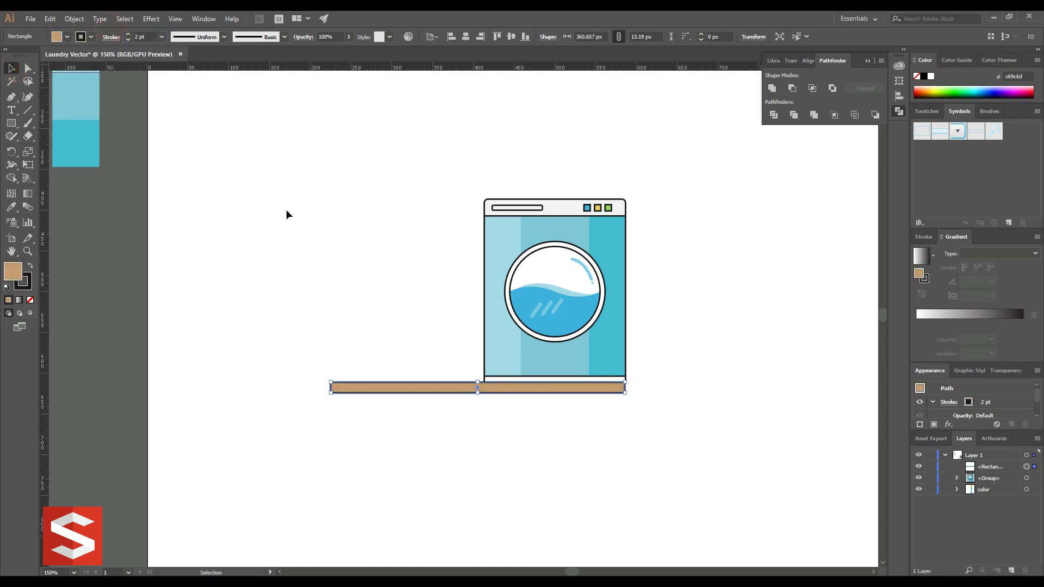
{"action": "left_click_drag", "start_coordinate": [445, 391], "coordinate": [472, 390]}
{"action": "left_click", "coordinate": [594, 406]}
Slightly round the tan floor bar's corners with the corner widget.
{"action": "scroll", "coordinate": [594, 405], "scroll_direction": "up", "scroll_amount": 2}
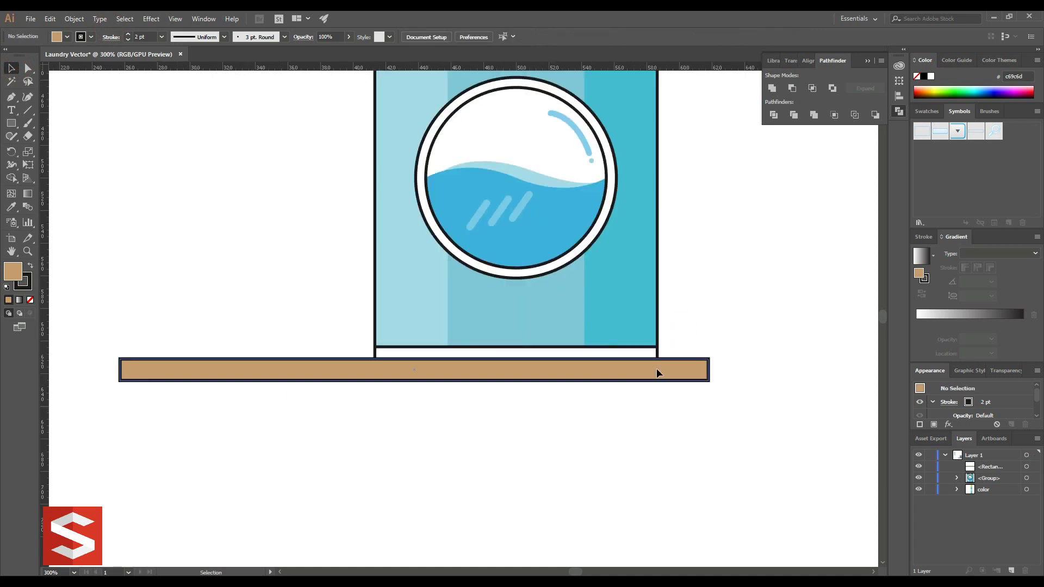
{"action": "left_click", "coordinate": [656, 373]}
{"action": "left_click", "coordinate": [713, 305]}
{"action": "scroll", "coordinate": [709, 303], "scroll_direction": "down", "scroll_amount": 2}
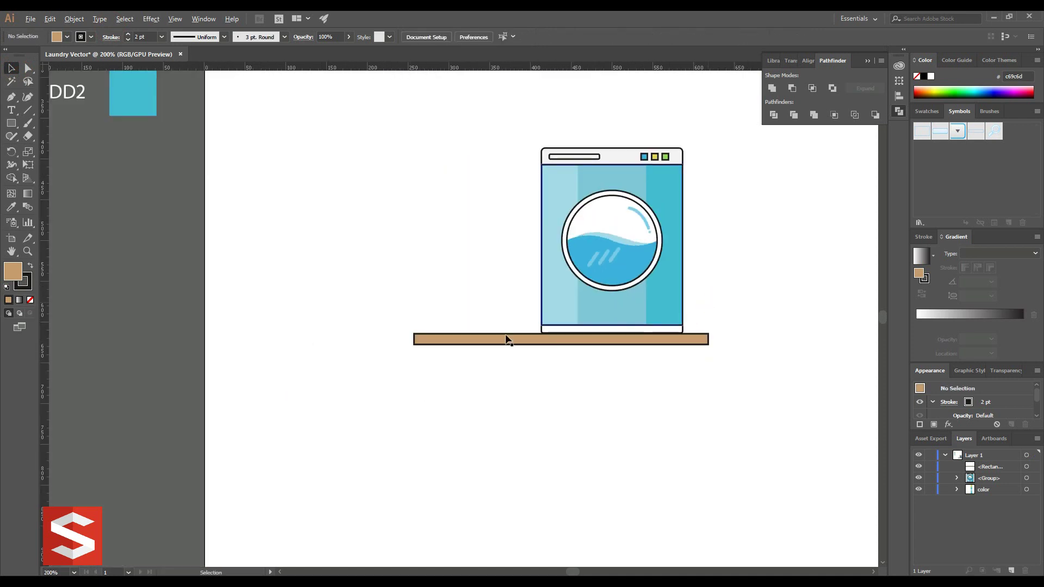
{"action": "scroll", "coordinate": [507, 339], "scroll_direction": "up", "scroll_amount": 2}
{"action": "left_click", "coordinate": [467, 333]}
{"action": "key", "text": "a"}
{"action": "left_click_drag", "start_coordinate": [438, 335], "coordinate": [438, 334]}
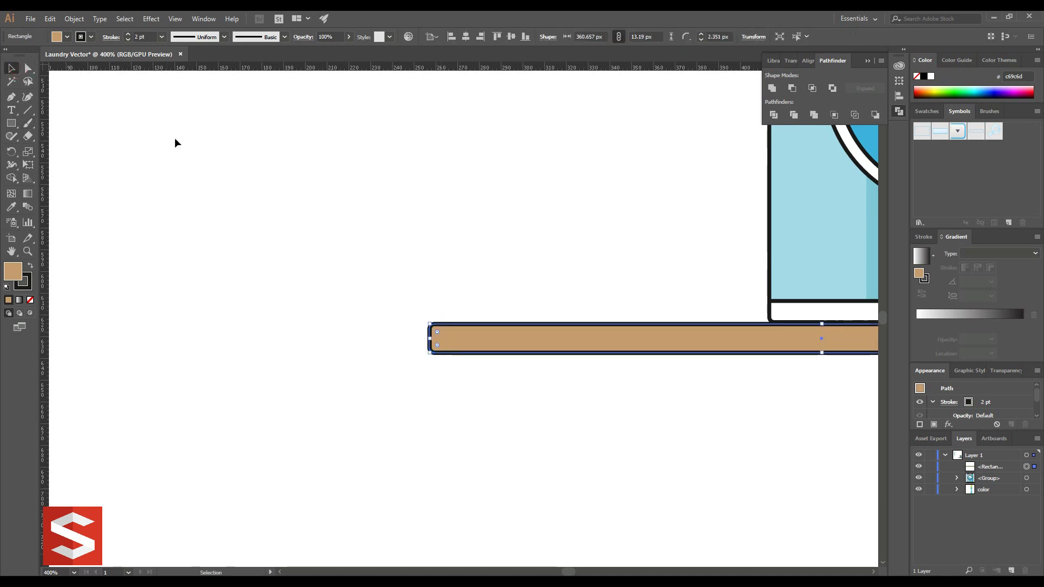
{"action": "left_click", "coordinate": [178, 138]}
{"action": "key", "text": "v"}
{"action": "scroll", "coordinate": [178, 138], "scroll_direction": "down", "scroll_amount": 1}
{"action": "scroll", "coordinate": [233, 231], "scroll_direction": "down", "scroll_amount": 1}
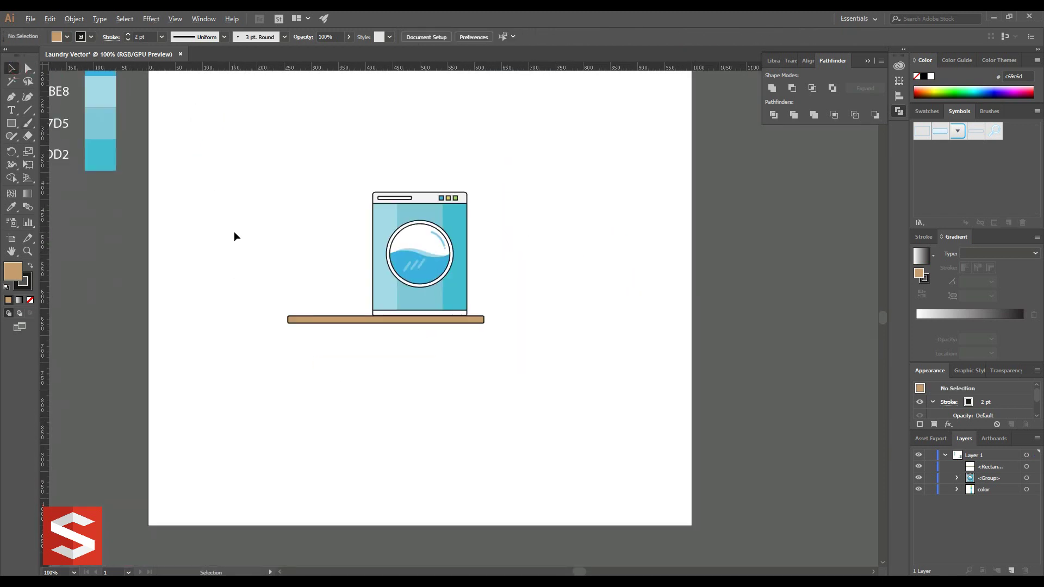
{"action": "scroll", "coordinate": [326, 279], "scroll_direction": "up", "scroll_amount": 3}
{"action": "scroll", "coordinate": [331, 269], "scroll_direction": "left", "scroll_amount": 3}
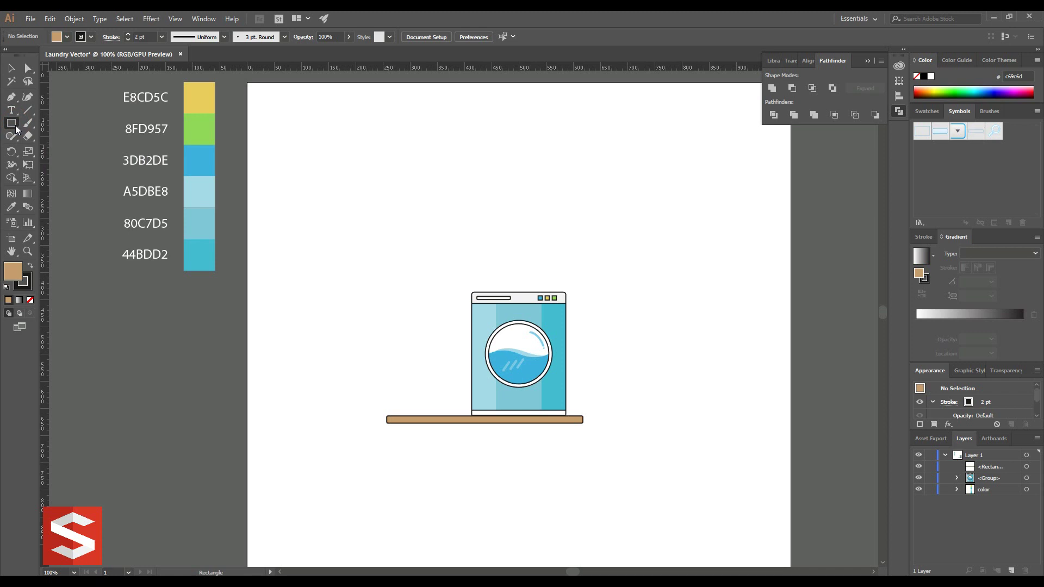
Draw a tan pill-shaped rounded rectangle to the left of the washer.
{"action": "left_click_drag", "start_coordinate": [10, 128], "coordinate": [30, 135]}
{"action": "left_click_drag", "start_coordinate": [326, 272], "coordinate": [371, 278]}
{"action": "left_click", "coordinate": [10, 68]}
{"action": "left_click", "coordinate": [272, 224]}
{"action": "scroll", "coordinate": [256, 239], "scroll_direction": "up", "scroll_amount": 1}
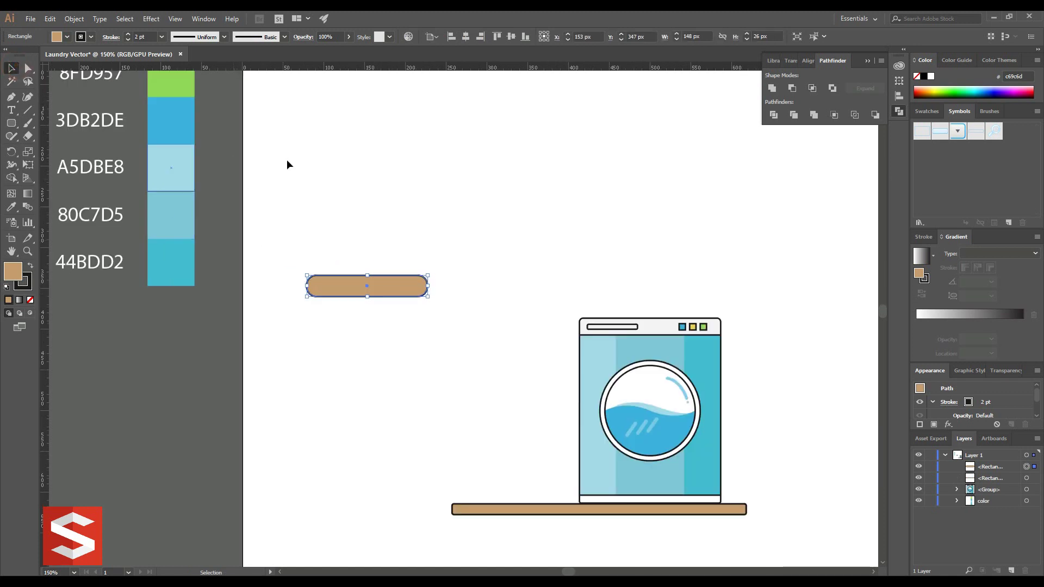
{"action": "scroll", "coordinate": [322, 285], "scroll_direction": "up", "scroll_amount": 1}
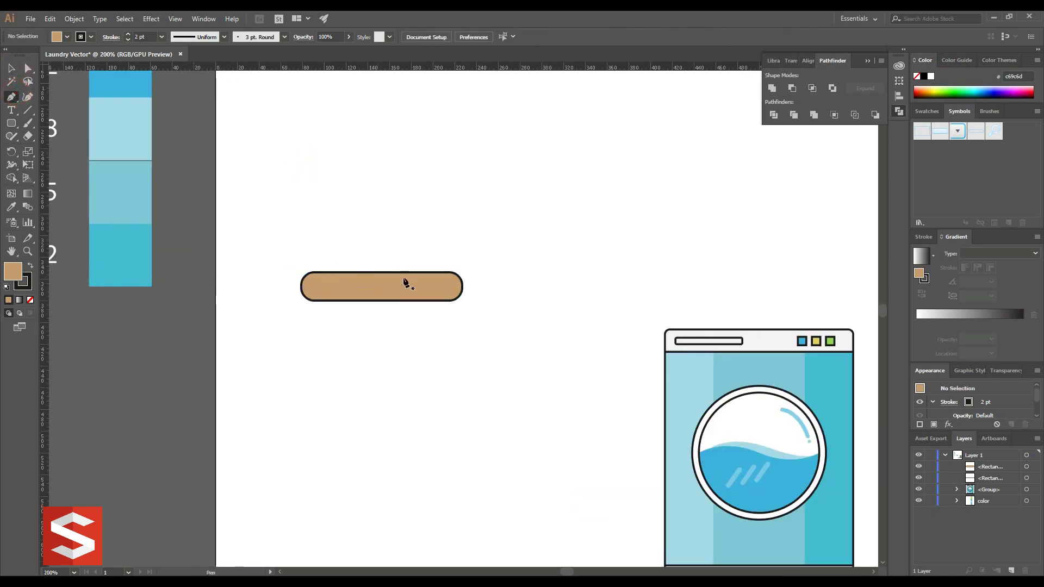
Draw a curved fold line along the top edge of the pill.
{"action": "left_click", "coordinate": [326, 273]}
{"action": "left_click_drag", "start_coordinate": [363, 288], "coordinate": [418, 287]}
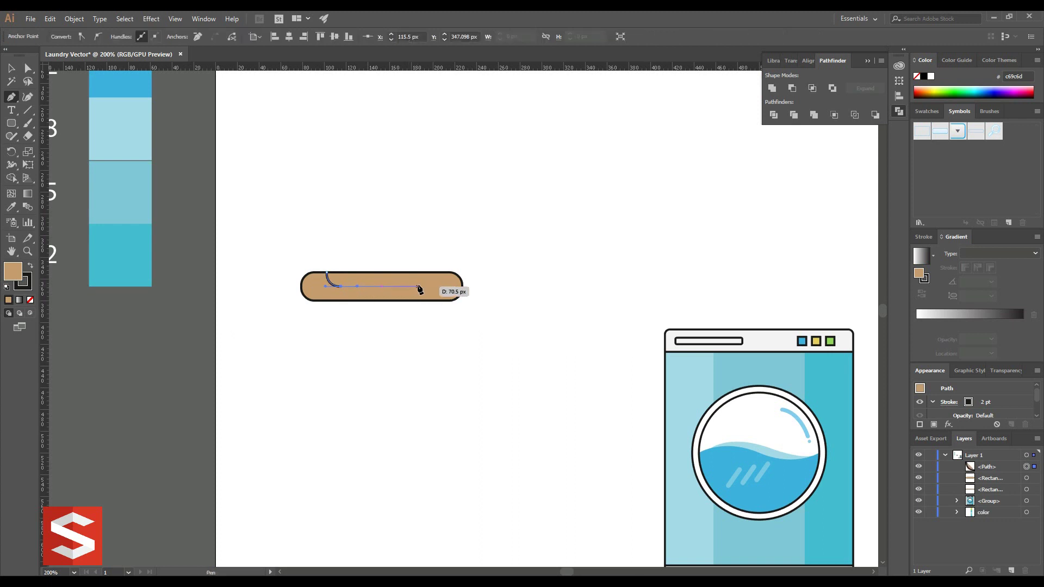
{"action": "left_click", "coordinate": [11, 68]}
{"action": "left_click_drag", "start_coordinate": [279, 226], "coordinate": [454, 325]}
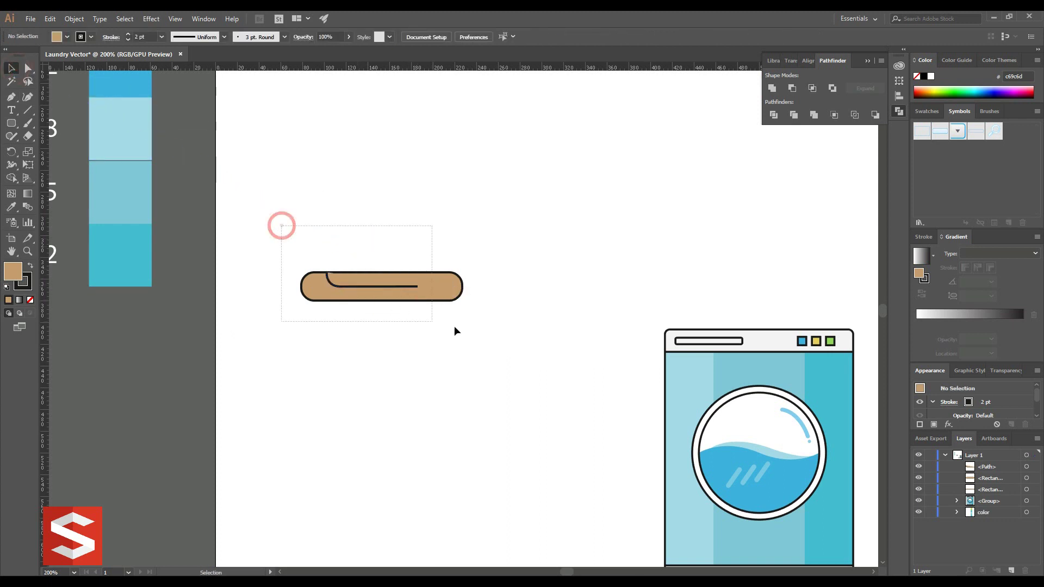
{"action": "left_click", "coordinate": [74, 18]}
{"action": "left_click", "coordinate": [328, 179]}
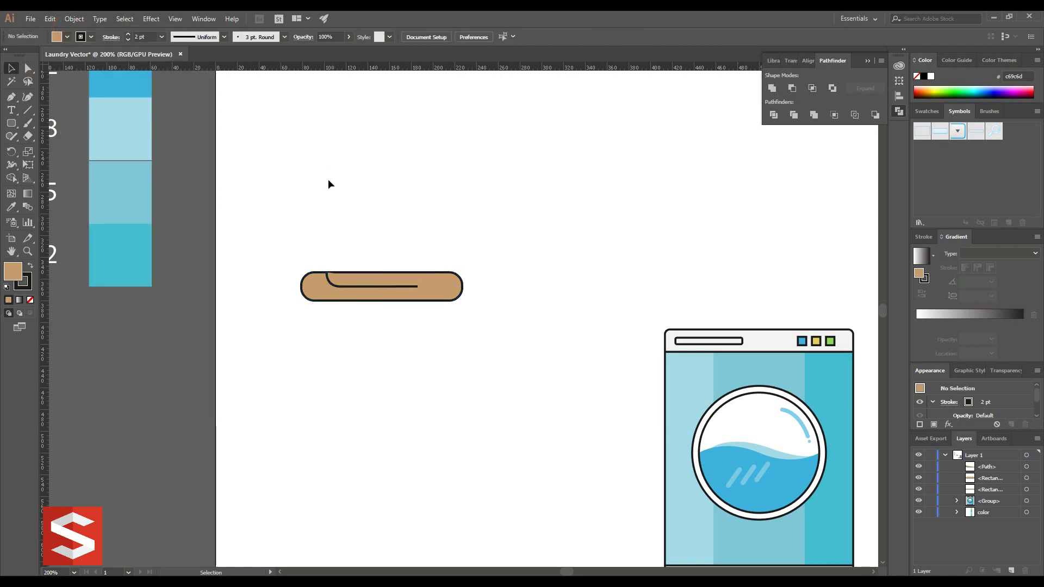
{"action": "left_click", "coordinate": [343, 286]}
Give the fold line no fill and a tapered stroke width profile.
{"action": "left_click", "coordinate": [67, 36]}
{"action": "left_click", "coordinate": [7, 55]}
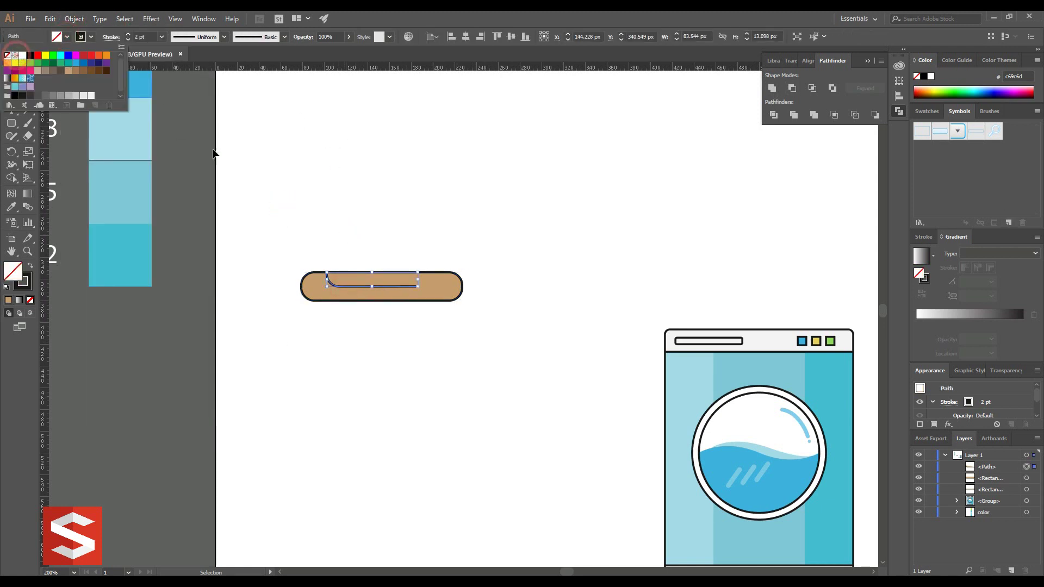
{"action": "left_click", "coordinate": [284, 36]}
{"action": "left_click", "coordinate": [248, 71]}
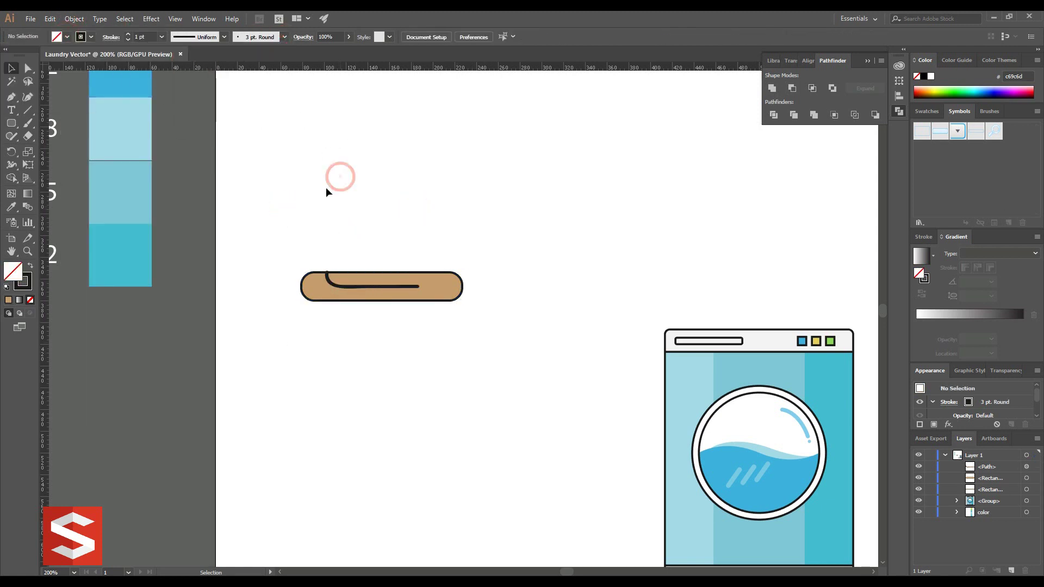
Zoom in to inspect the towel and its tapered fold line.
{"action": "left_click_drag", "start_coordinate": [325, 187], "coordinate": [326, 272]}
{"action": "scroll", "coordinate": [325, 271], "scroll_direction": "up", "scroll_amount": 1}
{"action": "scroll", "coordinate": [325, 273], "scroll_direction": "up", "scroll_amount": 4}
{"action": "key", "text": "ctrl+shift+a"}
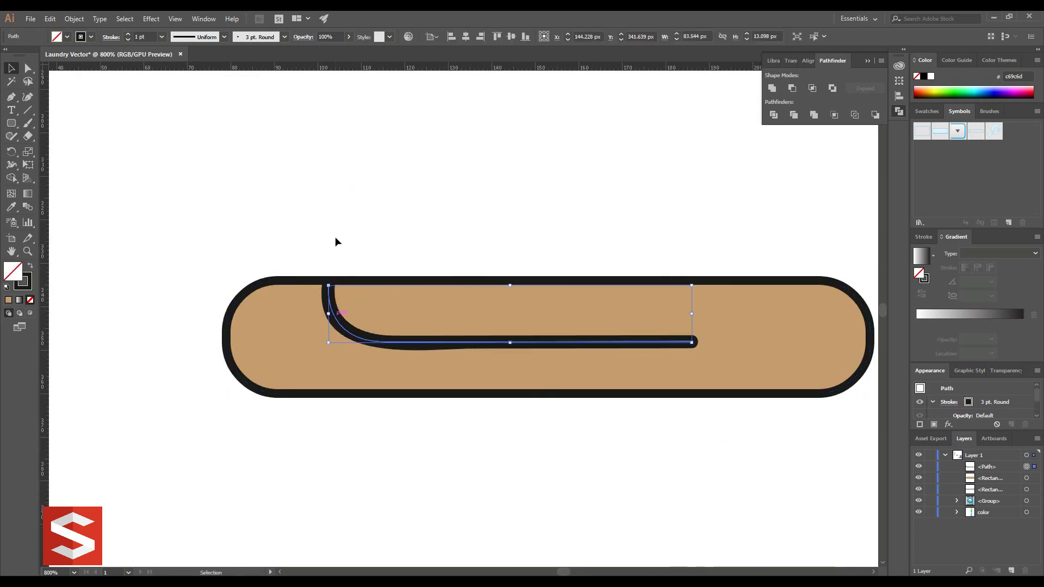
{"action": "scroll", "coordinate": [322, 211], "scroll_direction": "down", "scroll_amount": 3}
{"action": "scroll", "coordinate": [323, 211], "scroll_direction": "down", "scroll_amount": 1}
{"action": "left_click_drag", "start_coordinate": [291, 199], "coordinate": [442, 288]}
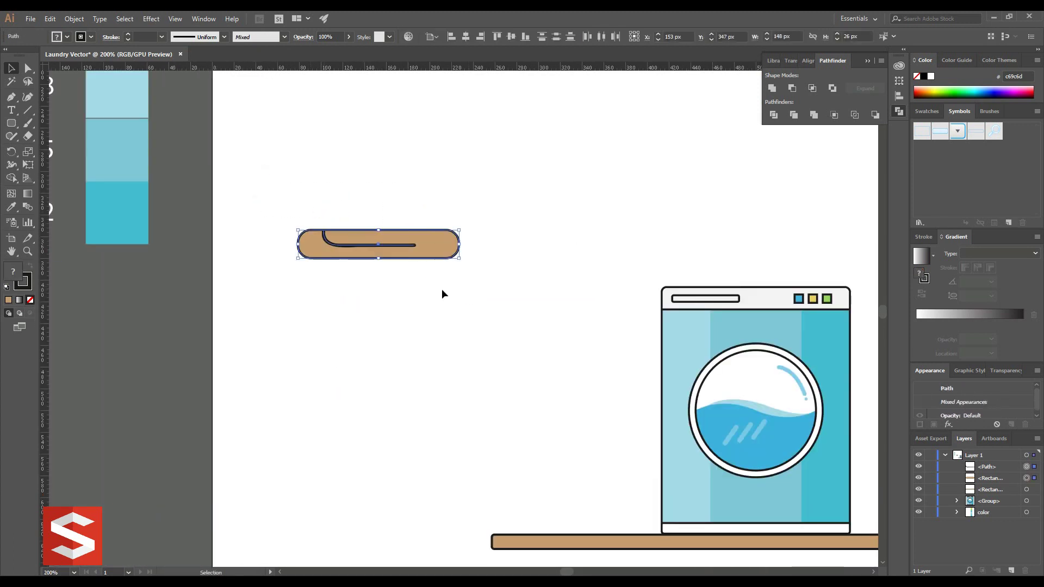
{"action": "left_click", "coordinate": [440, 289]}
{"action": "left_click", "coordinate": [204, 19]}
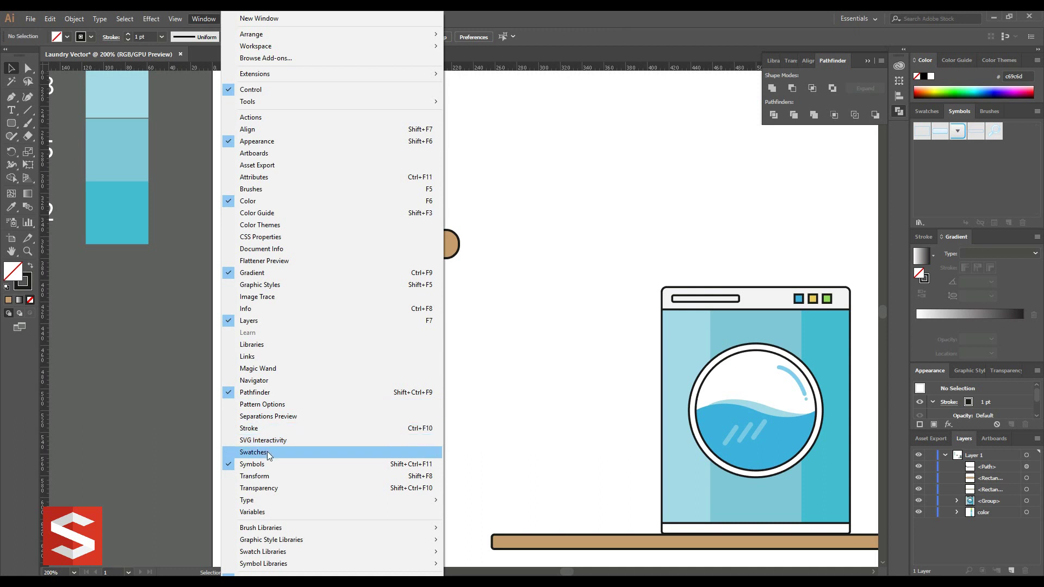
Open a warm-colour swatch library from the Swatches panel and reposition it.
{"action": "left_click", "coordinate": [272, 452]}
{"action": "left_click", "coordinate": [919, 222]}
{"action": "left_click", "coordinate": [869, 311]}
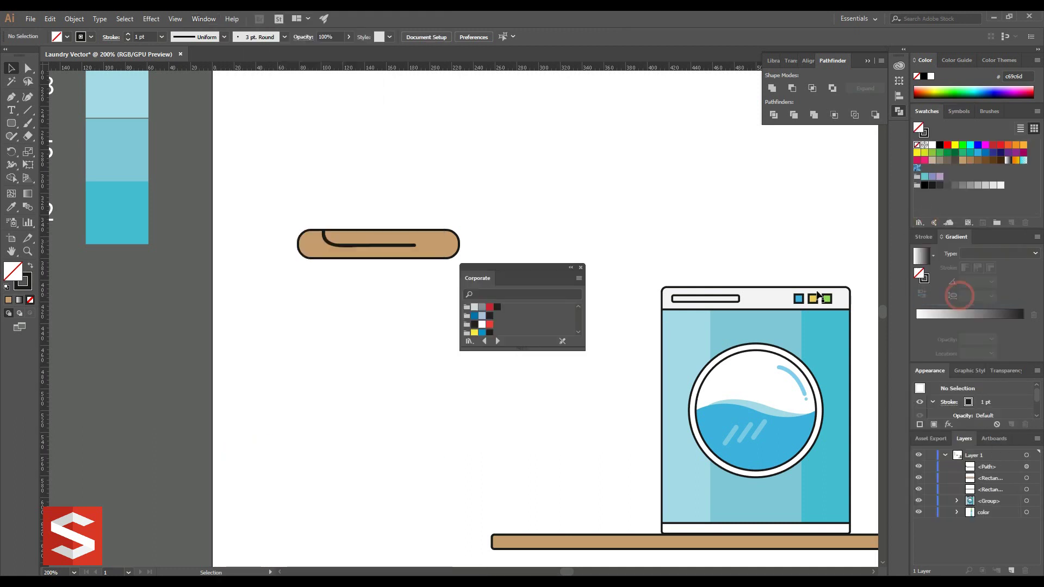
{"action": "left_click_drag", "start_coordinate": [538, 266], "coordinate": [747, 168]}
{"action": "left_click_drag", "start_coordinate": [736, 352], "coordinate": [734, 372]}
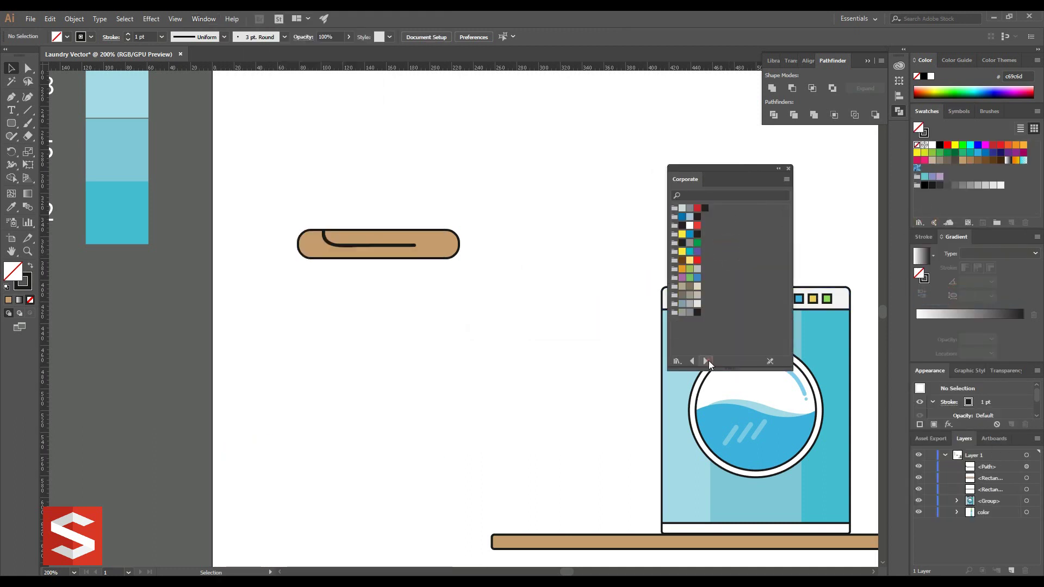
Step through the swatch libraries to TOYO COLOR FINDER and make the panel taller.
{"action": "left_click", "coordinate": [707, 361]}
{"action": "left_click", "coordinate": [707, 361]}
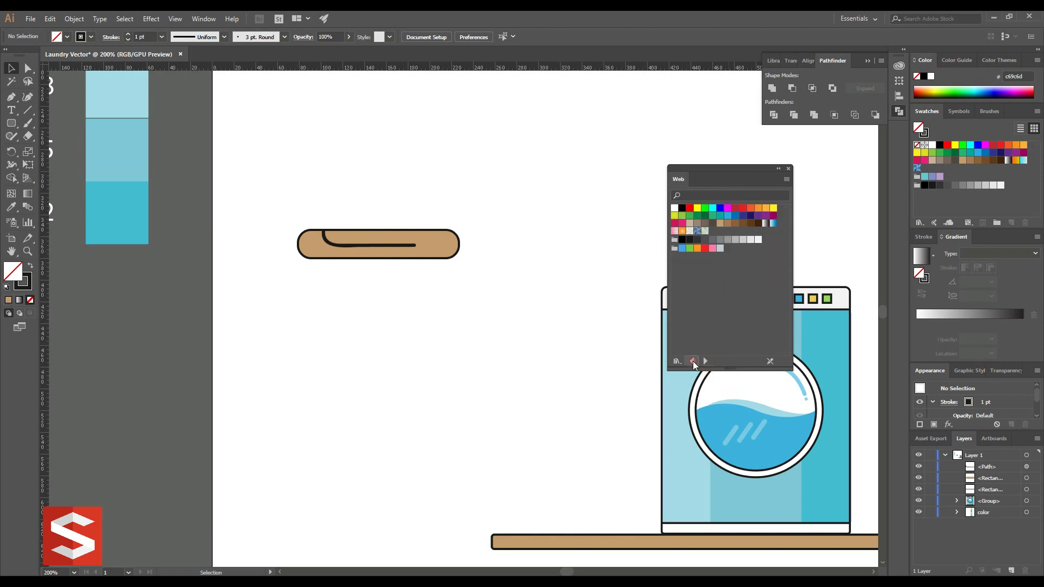
{"action": "left_click", "coordinate": [693, 361]}
{"action": "left_click", "coordinate": [692, 361]}
{"action": "left_click", "coordinate": [692, 361]}
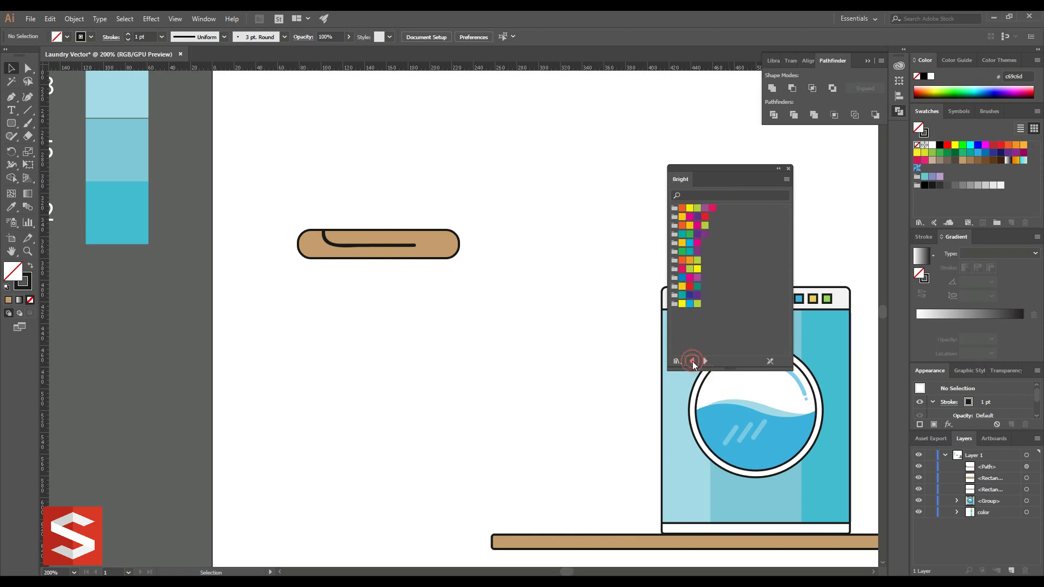
{"action": "left_click", "coordinate": [692, 361]}
{"action": "left_click_drag", "start_coordinate": [730, 368], "coordinate": [730, 392]}
{"action": "left_click", "coordinate": [424, 246]}
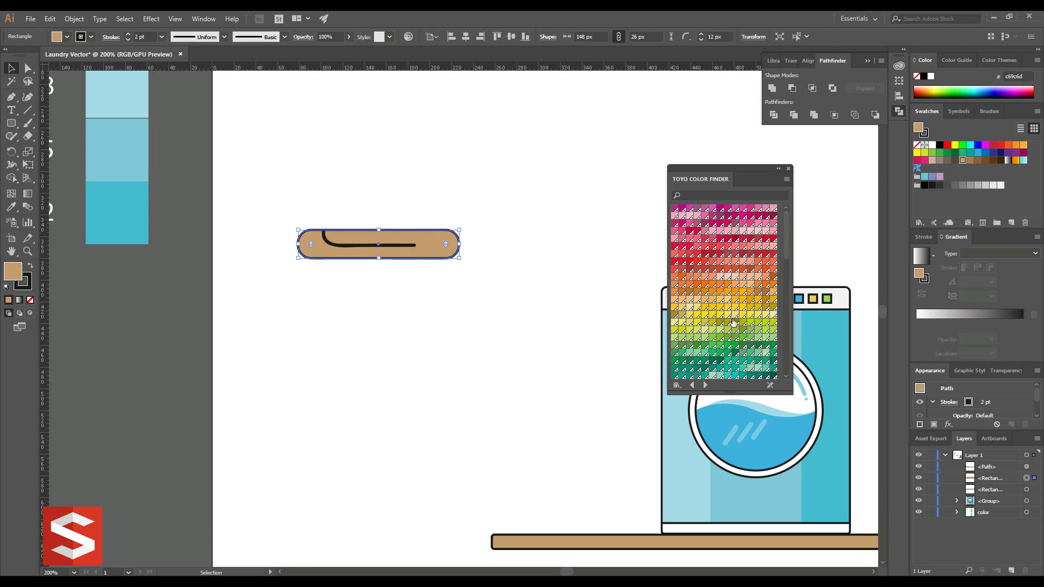
Colour the towel yellow and stack a pasted-in-front copy above it.
{"action": "left_click", "coordinate": [752, 317]}
{"action": "left_click", "coordinate": [491, 270]}
{"action": "left_click", "coordinate": [304, 245]}
{"action": "left_click", "coordinate": [49, 19]}
{"action": "left_click", "coordinate": [67, 71]}
{"action": "left_click", "coordinate": [50, 19]}
{"action": "left_click", "coordinate": [83, 96]}
{"action": "left_click_drag", "start_coordinate": [428, 243], "coordinate": [420, 214]}
Colour the upper towel copy green.
{"action": "scroll", "coordinate": [367, 210], "scroll_direction": "up", "scroll_amount": 1}
{"action": "left_click", "coordinate": [492, 169]}
{"action": "left_click", "coordinate": [465, 228]}
{"action": "left_click", "coordinate": [757, 338]}
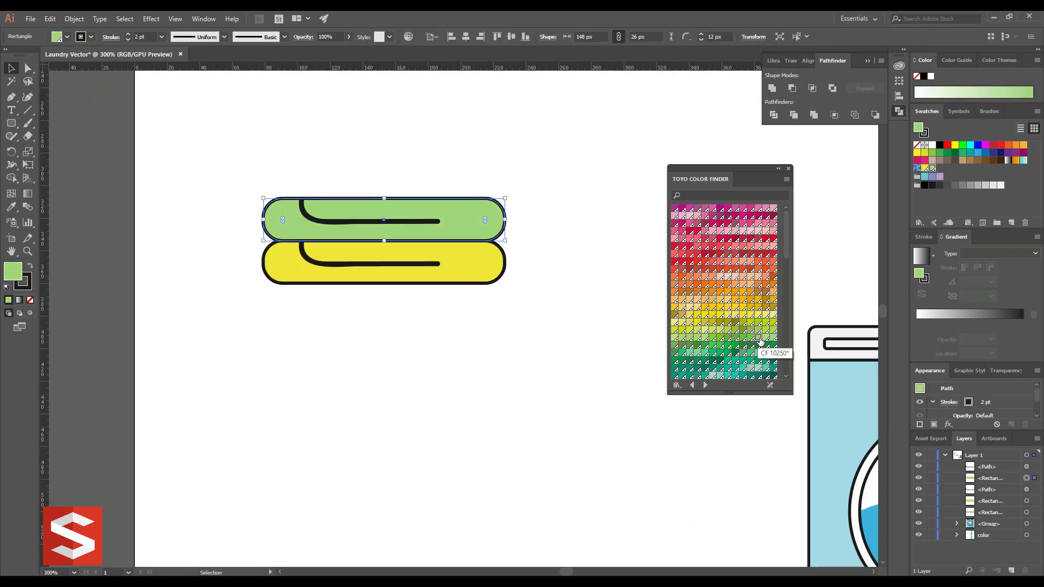
{"action": "left_click", "coordinate": [611, 222]}
Paste another towel copy above the green one and colour it light peach.
{"action": "left_click", "coordinate": [50, 18]}
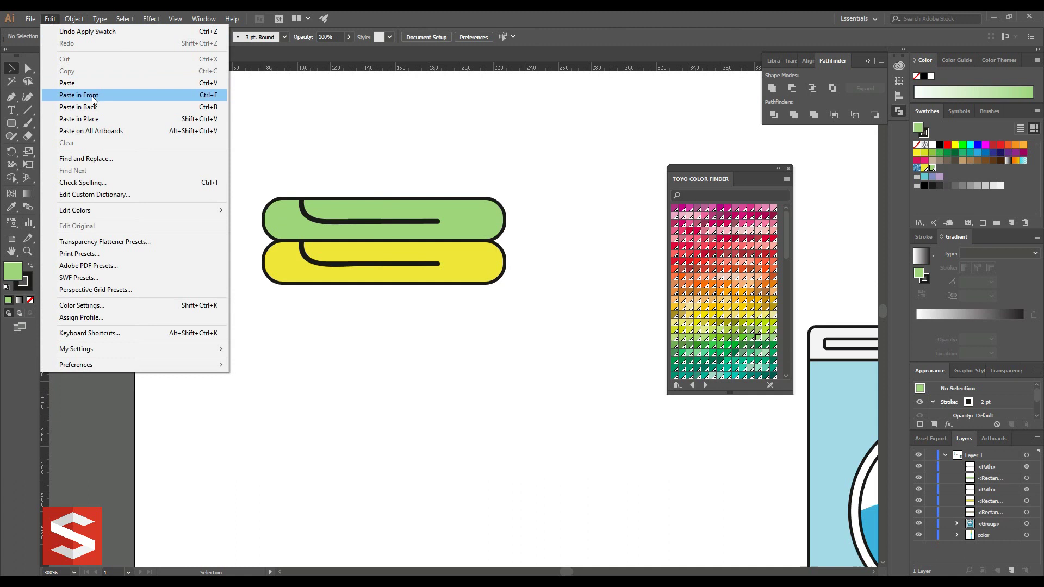
{"action": "left_click", "coordinate": [92, 96]}
{"action": "left_click_drag", "start_coordinate": [460, 251], "coordinate": [449, 168]}
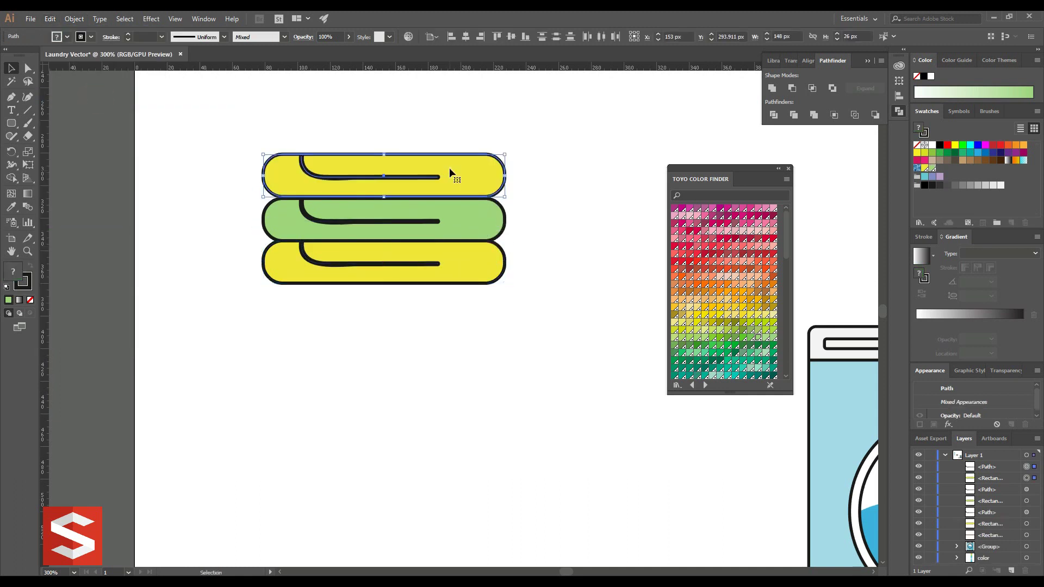
{"action": "left_click", "coordinate": [765, 286]}
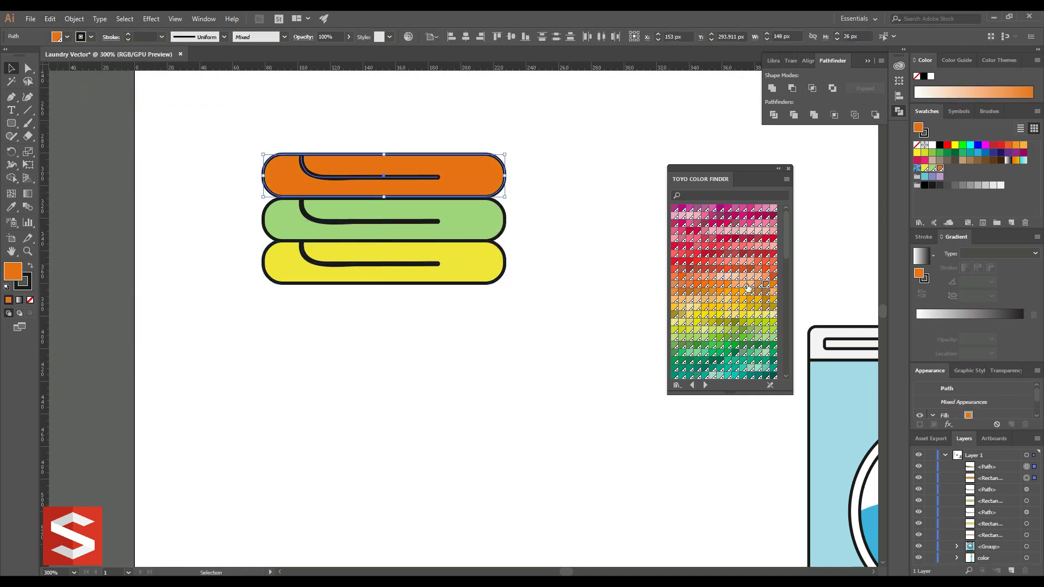
{"action": "left_click", "coordinate": [750, 284]}
Paste a further towel copy, then undo its misplaced move and the extra paste.
{"action": "left_click", "coordinate": [50, 19]}
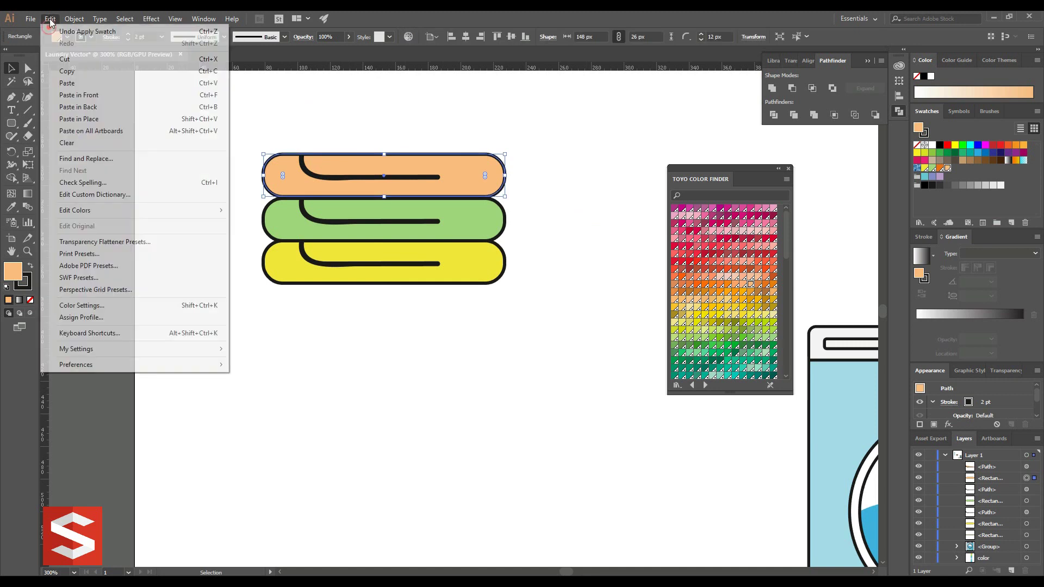
{"action": "left_click", "coordinate": [70, 95]}
{"action": "left_click_drag", "start_coordinate": [455, 254], "coordinate": [450, 123]}
{"action": "key", "text": "ctrl+z"}
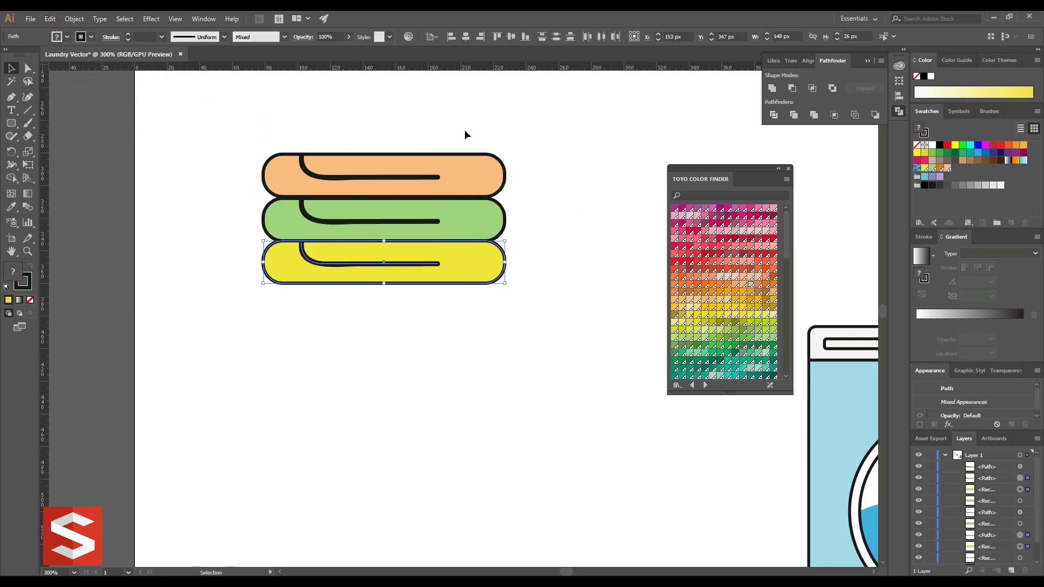
{"action": "left_click", "coordinate": [74, 19]}
{"action": "left_click", "coordinate": [70, 30]}
{"action": "left_click", "coordinate": [316, 114]}
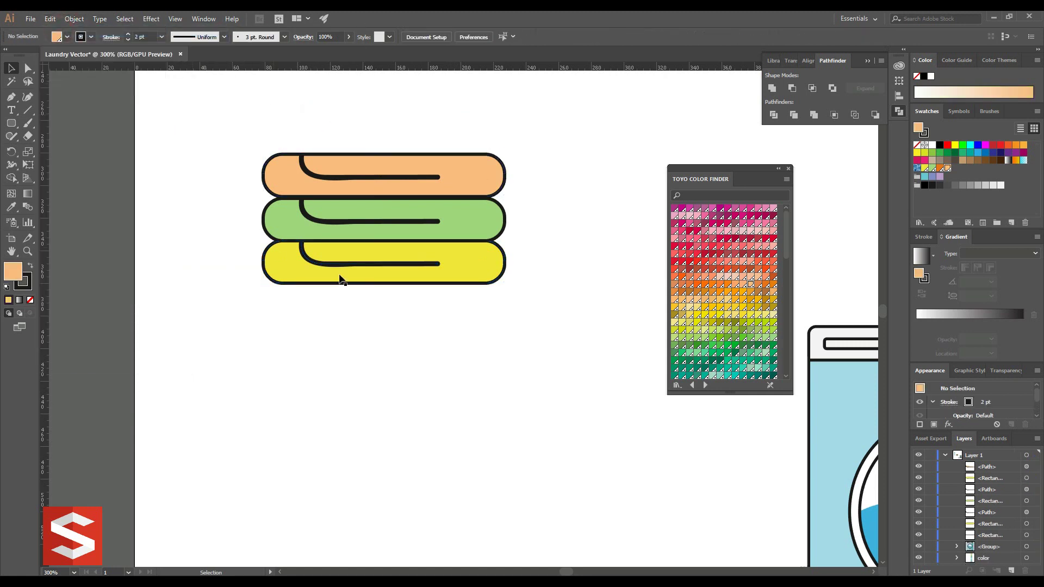
Copy the yellow towel, paste it on top of the peach towel, and colour it teal.
{"action": "left_click_drag", "start_coordinate": [510, 294], "coordinate": [313, 255]}
{"action": "left_click", "coordinate": [50, 19]}
{"action": "left_click", "coordinate": [65, 71]}
{"action": "left_click", "coordinate": [50, 18]}
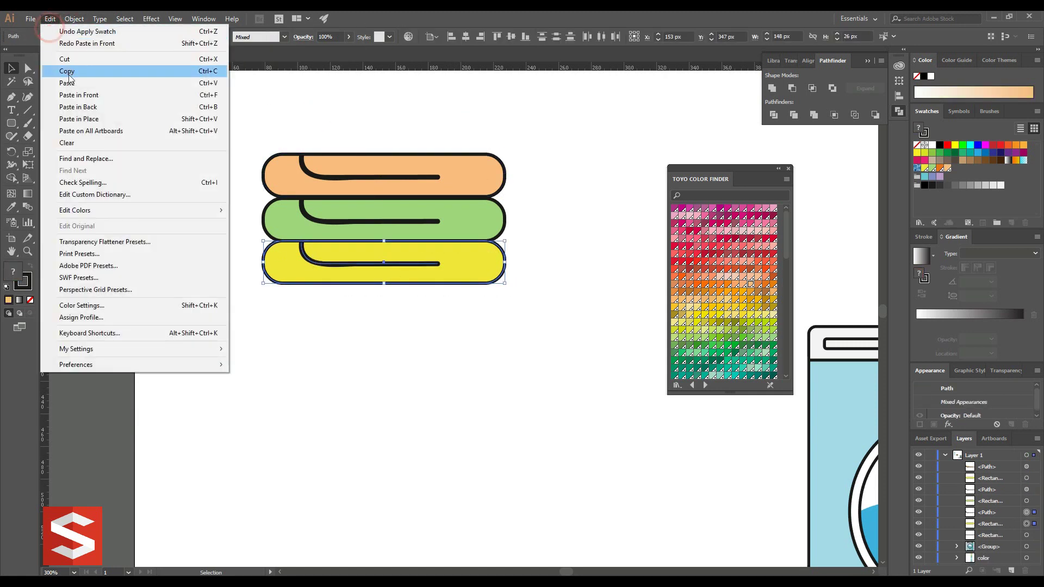
{"action": "left_click", "coordinate": [71, 95]}
{"action": "left_click_drag", "start_coordinate": [438, 254], "coordinate": [438, 122]}
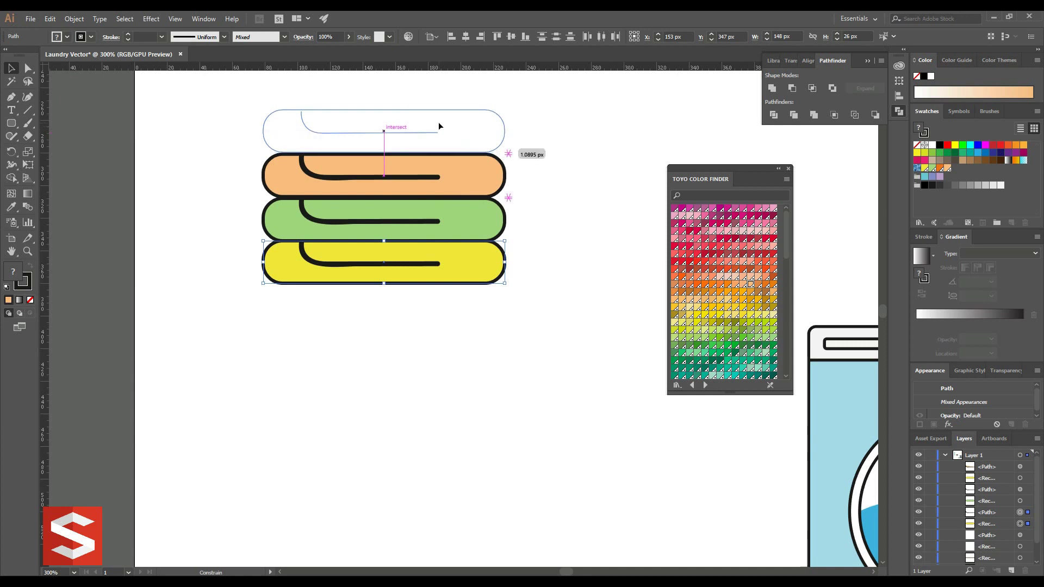
{"action": "left_click", "coordinate": [752, 375]}
Select all four towels and group them.
{"action": "left_click", "coordinate": [506, 305]}
{"action": "left_click_drag", "start_coordinate": [506, 305], "coordinate": [348, 129]}
{"action": "right_click", "coordinate": [346, 124]}
{"action": "left_click", "coordinate": [393, 189]}
{"action": "left_click", "coordinate": [74, 19]}
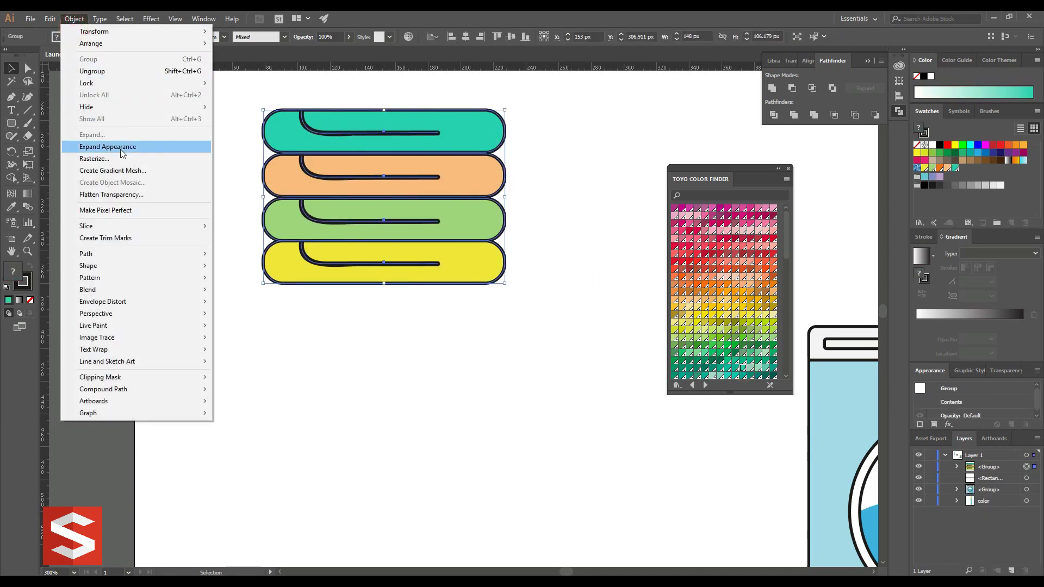
{"action": "left_click", "coordinate": [92, 145]}
Group the towel stack, shrink it, and move it beside the washing machine.
{"action": "left_click", "coordinate": [427, 298]}
{"action": "key", "text": "ctrl+1"}
{"action": "left_click_drag", "start_coordinate": [445, 288], "coordinate": [550, 406]}
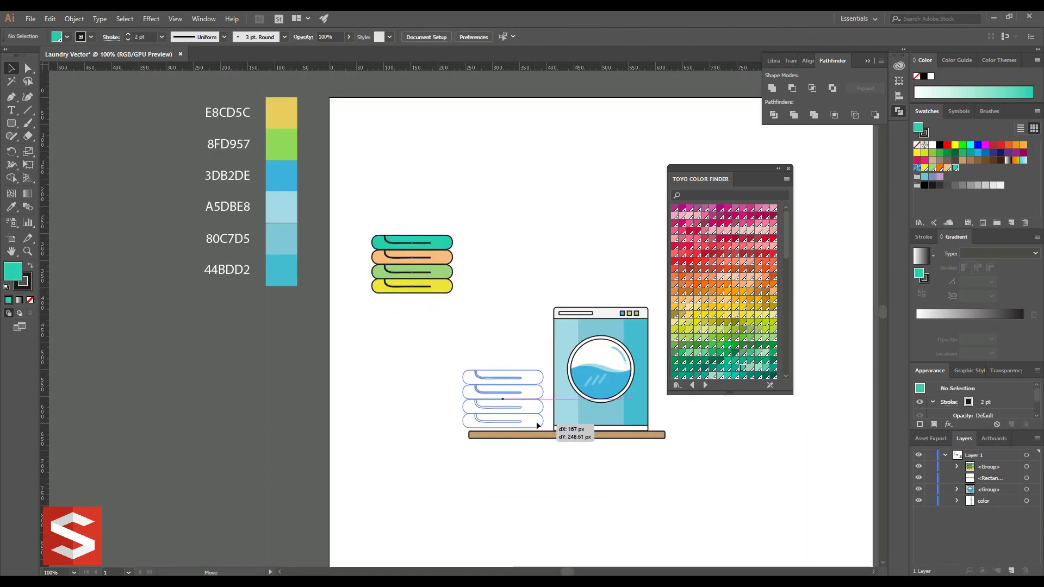
{"action": "left_click_drag", "start_coordinate": [547, 371], "coordinate": [532, 387]}
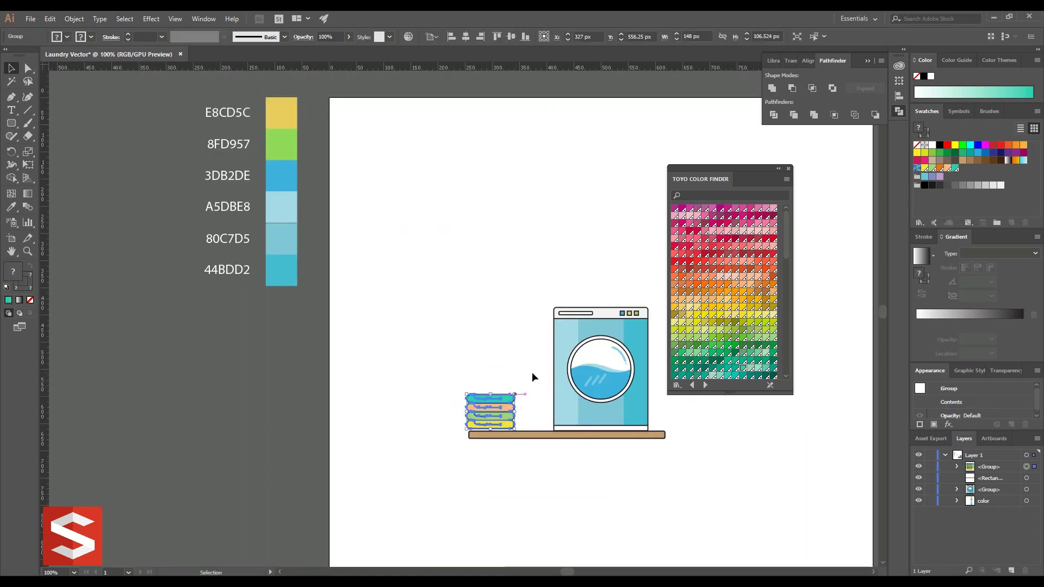
{"action": "key", "text": "ctrl+equal"}
{"action": "key", "text": "ctrl+equal"}
{"action": "scroll", "coordinate": [332, 385], "scroll_direction": "up", "scroll_amount": 3}
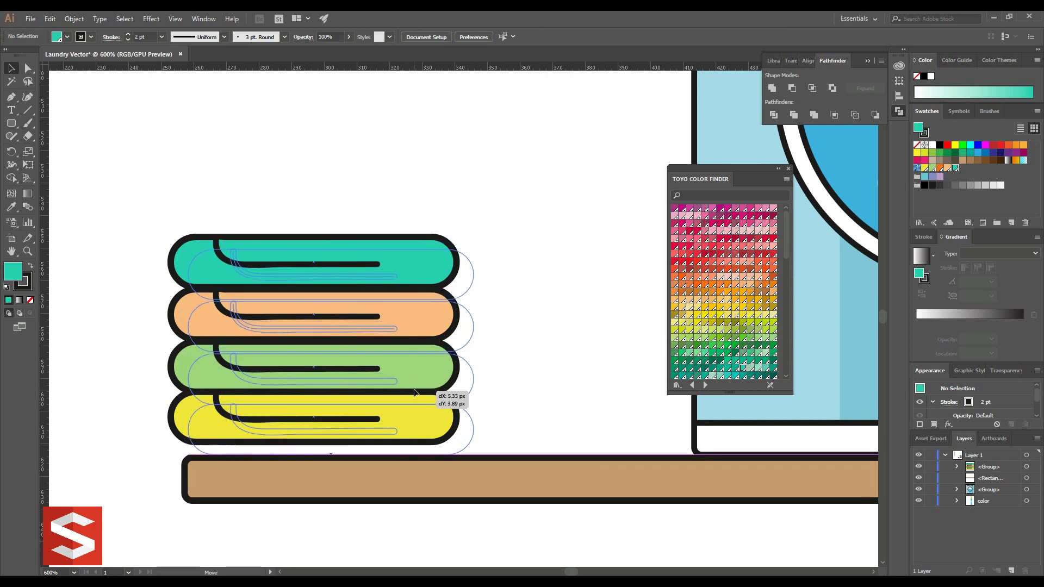
{"action": "left_click_drag", "start_coordinate": [397, 373], "coordinate": [419, 387]}
{"action": "scroll", "coordinate": [513, 249], "scroll_direction": "down", "scroll_amount": 3}
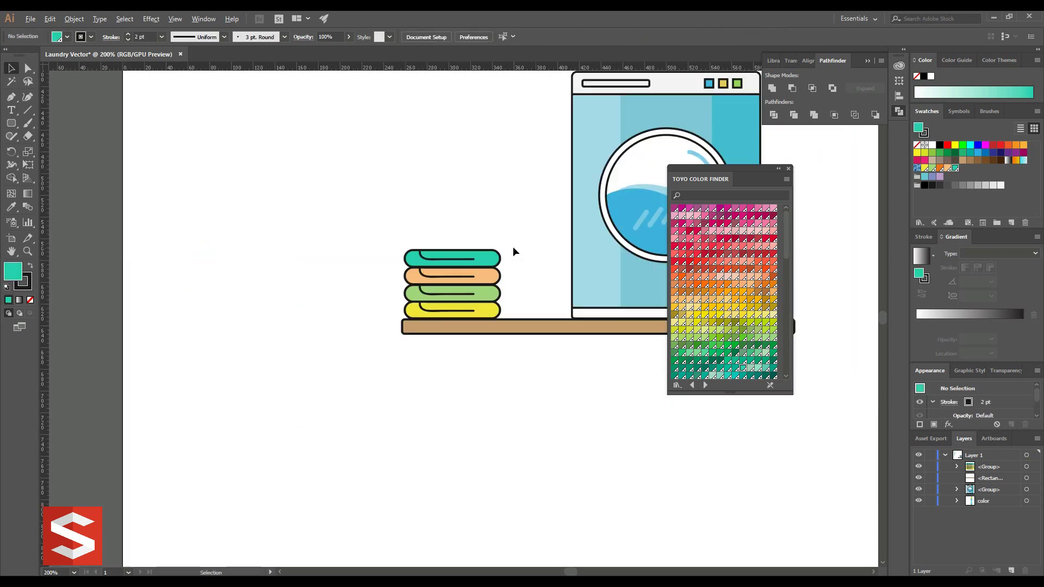
Stretch the shelf further left and shift the towel stack about 40 px left onto it.
{"action": "left_click", "coordinate": [403, 326]}
{"action": "left_click_drag", "start_coordinate": [401, 326], "coordinate": [370, 326]}
{"action": "left_click", "coordinate": [373, 237]}
{"action": "left_click_drag", "start_coordinate": [413, 281], "coordinate": [390, 281]}
{"action": "left_click", "coordinate": [425, 217]}
Move the colour finder panel aside and nudge the towel stack slightly right.
{"action": "left_click_drag", "start_coordinate": [445, 180], "coordinate": [328, 238]}
{"action": "scroll", "coordinate": [329, 238], "scroll_direction": "down", "scroll_amount": 1}
{"action": "left_click_drag", "start_coordinate": [767, 181], "coordinate": [853, 152]}
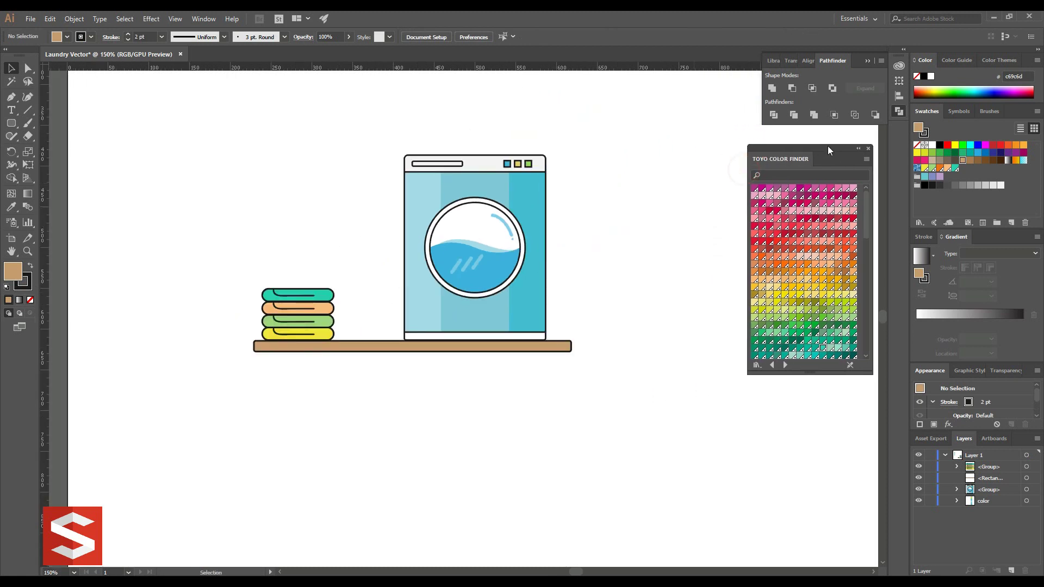
{"action": "key", "text": "ctrl+minus"}
{"action": "key", "text": "ctrl+minus"}
{"action": "mouse_move", "coordinate": [426, 143]}
{"action": "left_mouse_down"}
{"action": "mouse_move", "coordinate": [366, 203]}
{"action": "mouse_move", "coordinate": [393, 228]}
{"action": "left_mouse_up"}
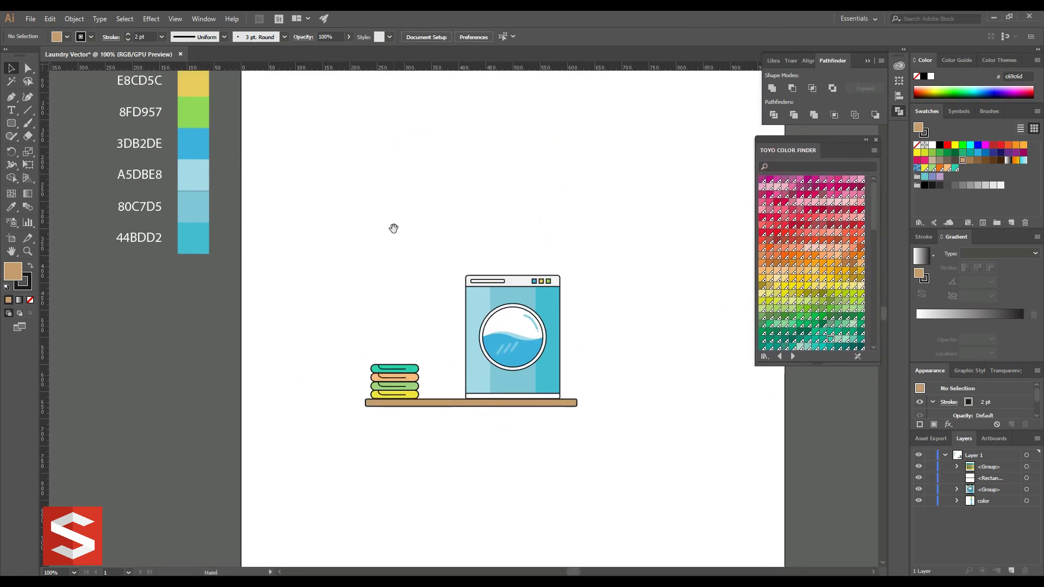
{"action": "scroll", "coordinate": [344, 353], "scroll_direction": "up", "scroll_amount": 1}
{"action": "left_click_drag", "start_coordinate": [446, 417], "coordinate": [450, 417]}
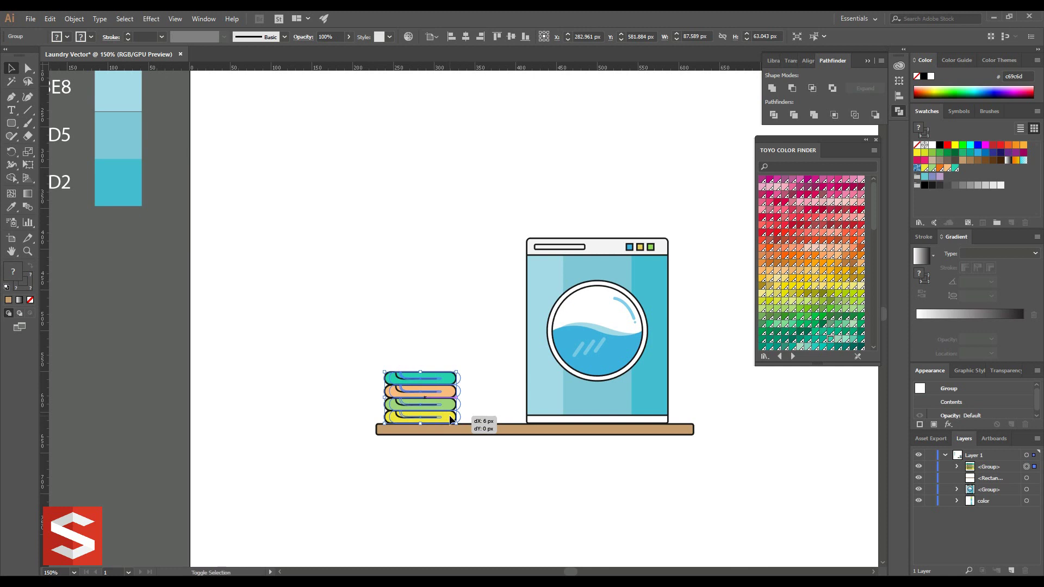
{"action": "left_click", "coordinate": [396, 317]}
{"action": "scroll", "coordinate": [396, 317], "scroll_direction": "up", "scroll_amount": 1}
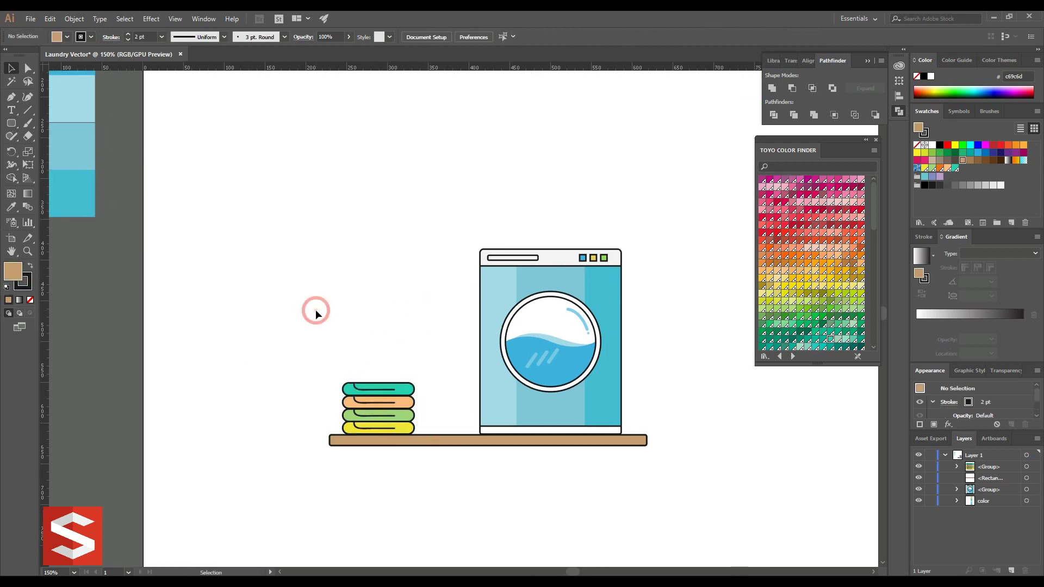
{"action": "left_click_drag", "start_coordinate": [316, 315], "coordinate": [262, 331]}
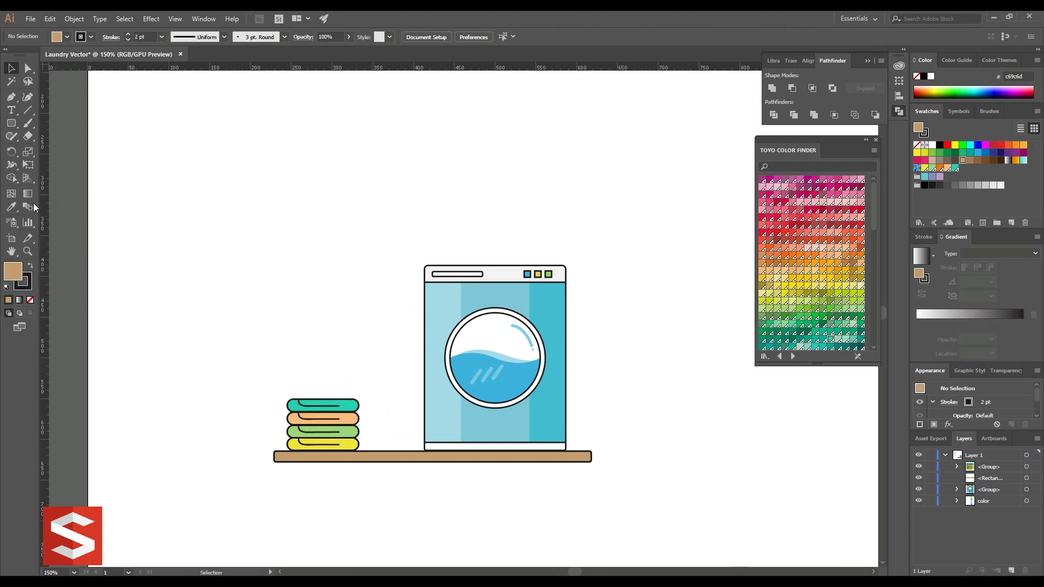
{"action": "left_click", "coordinate": [11, 98]}
Pen-draw the left half of the bottle with a vertical side and angled shoulder.
{"action": "left_click", "coordinate": [241, 258]}
{"action": "left_click", "coordinate": [242, 178]}
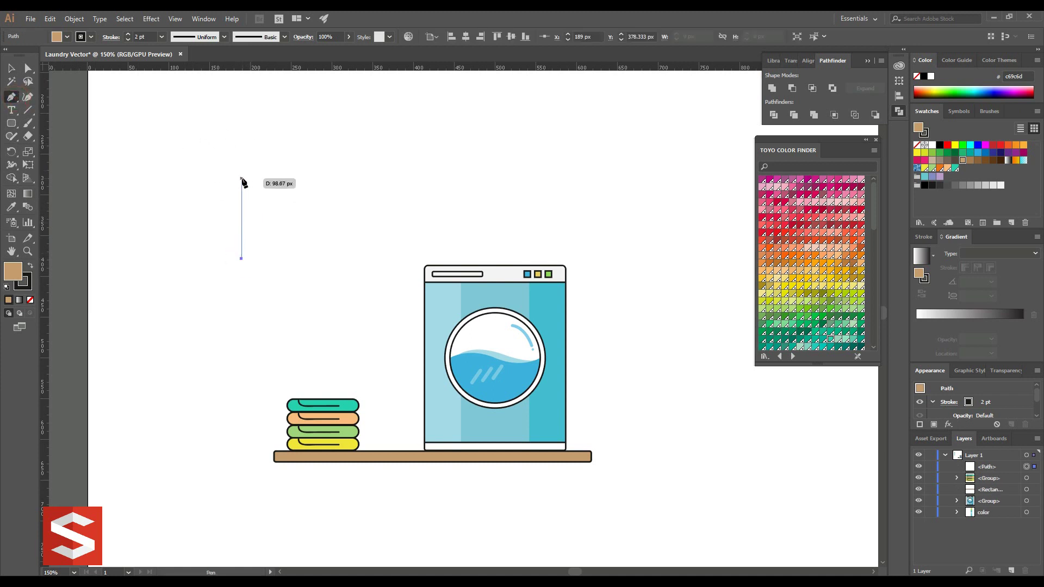
{"action": "left_click", "coordinate": [259, 130]}
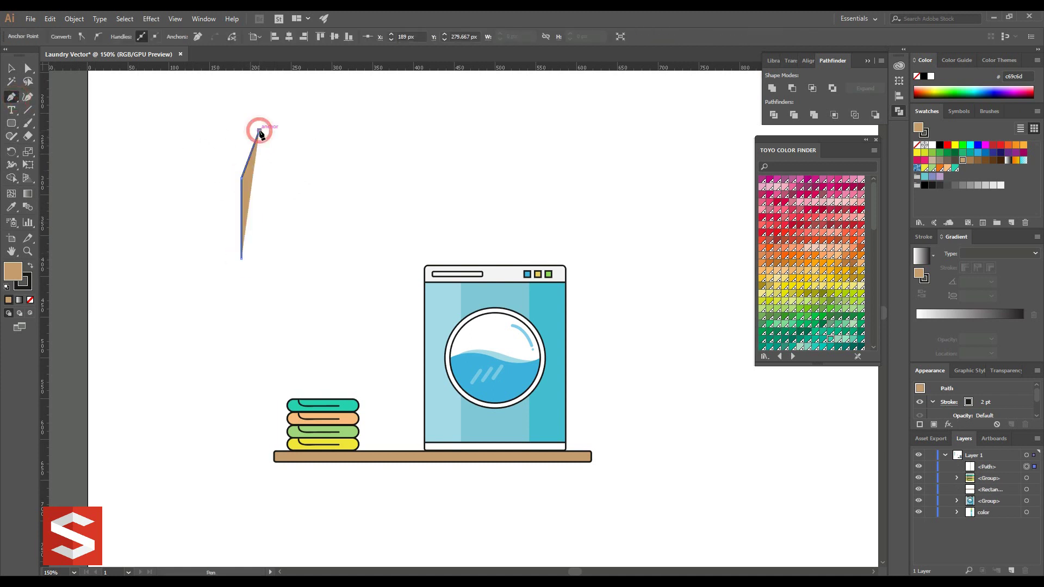
{"action": "left_click", "coordinate": [292, 130]}
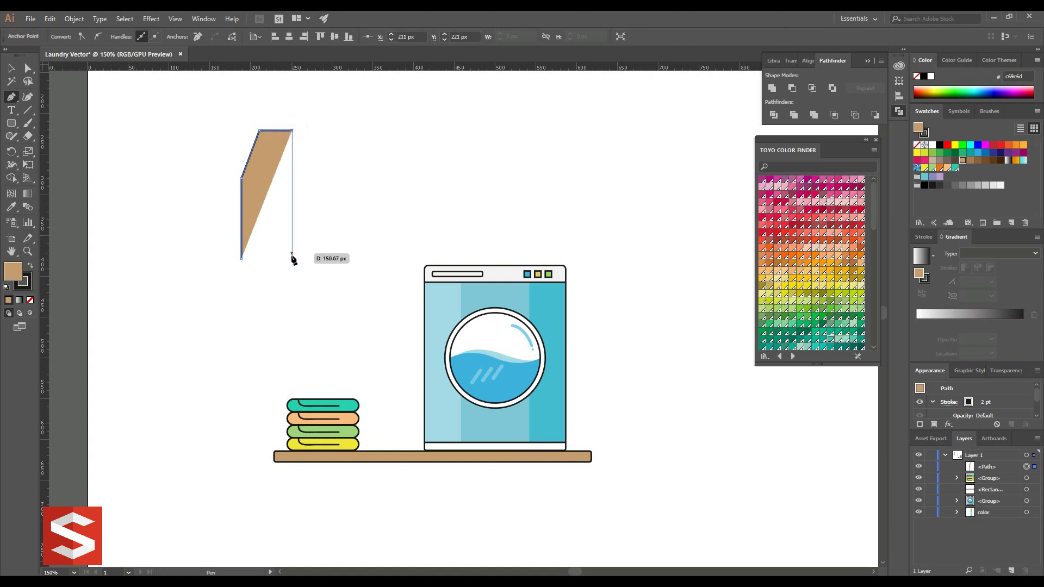
{"action": "left_click", "coordinate": [292, 259]}
{"action": "left_click", "coordinate": [19, 68]}
Paste a copy of the half bottle in front, mirror it horizontally, and slide it right.
{"action": "left_click_drag", "start_coordinate": [196, 110], "coordinate": [296, 263]}
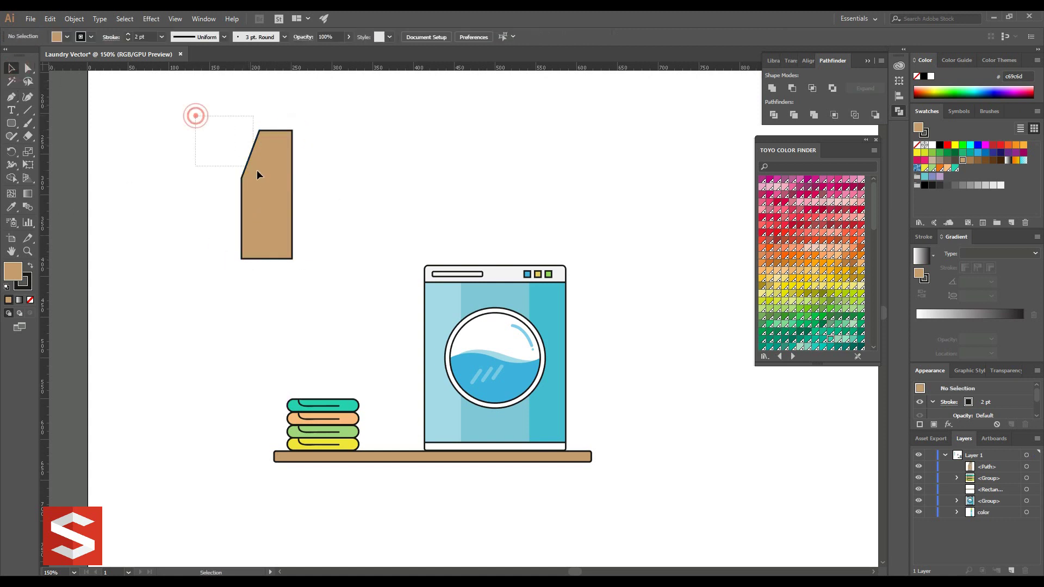
{"action": "left_click", "coordinate": [50, 19]}
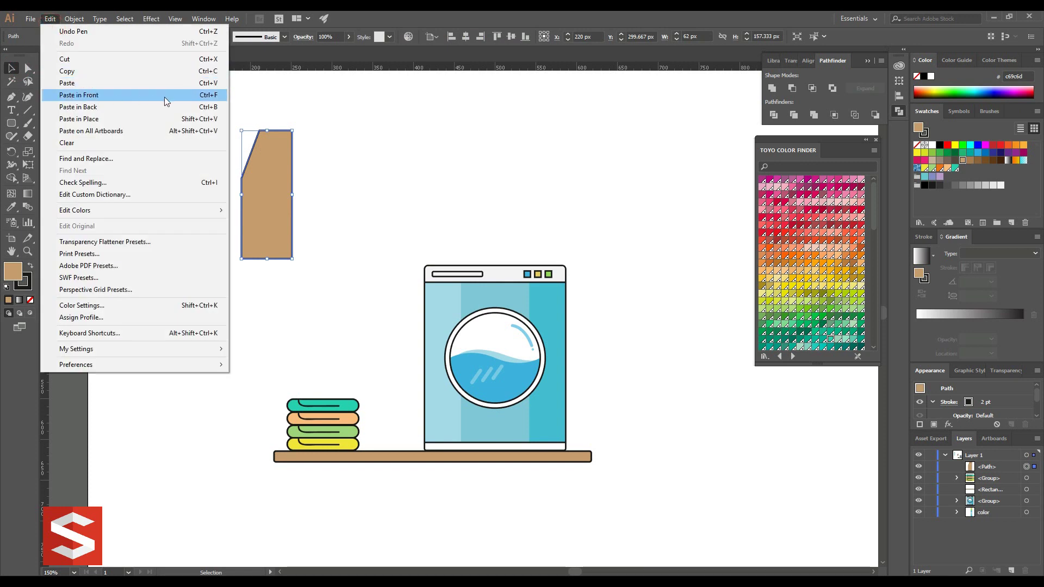
{"action": "left_click", "coordinate": [165, 96]}
{"action": "right_click", "coordinate": [273, 166]}
{"action": "left_click", "coordinate": [349, 323]}
{"action": "left_click", "coordinate": [415, 363]}
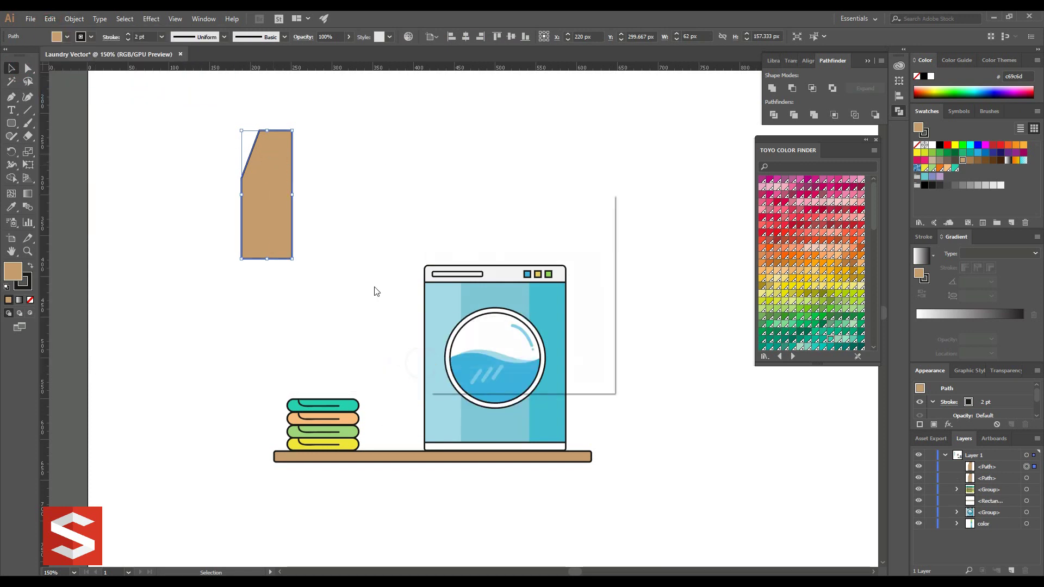
{"action": "left_click", "coordinate": [527, 366]}
{"action": "left_click_drag", "start_coordinate": [278, 161], "coordinate": [314, 162]}
Unite the two halves into one bottle body and make it taller and wider.
{"action": "left_click_drag", "start_coordinate": [259, 105], "coordinate": [330, 178]}
{"action": "left_click", "coordinate": [772, 88]}
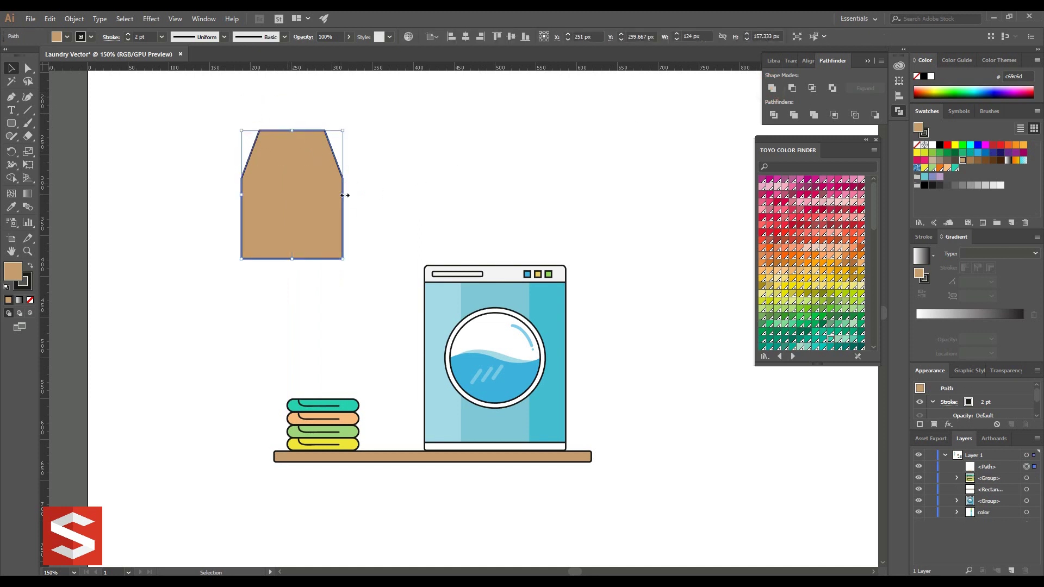
{"action": "left_click_drag", "start_coordinate": [292, 130], "coordinate": [292, 121]}
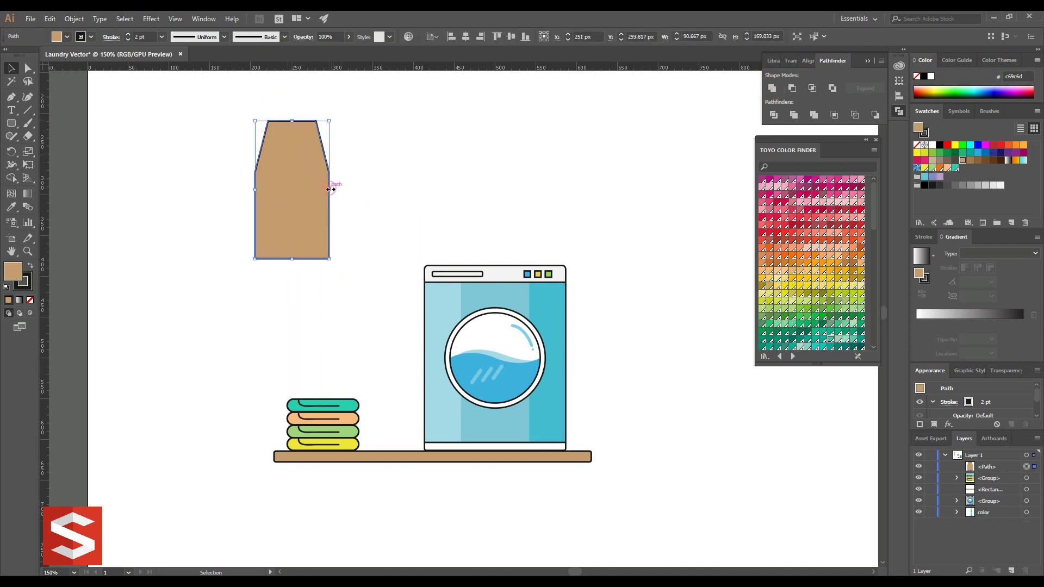
{"action": "left_click_drag", "start_coordinate": [330, 189], "coordinate": [336, 189]}
Round the bottle body's corners using live corners on its anchor points.
{"action": "left_click", "coordinate": [29, 68]}
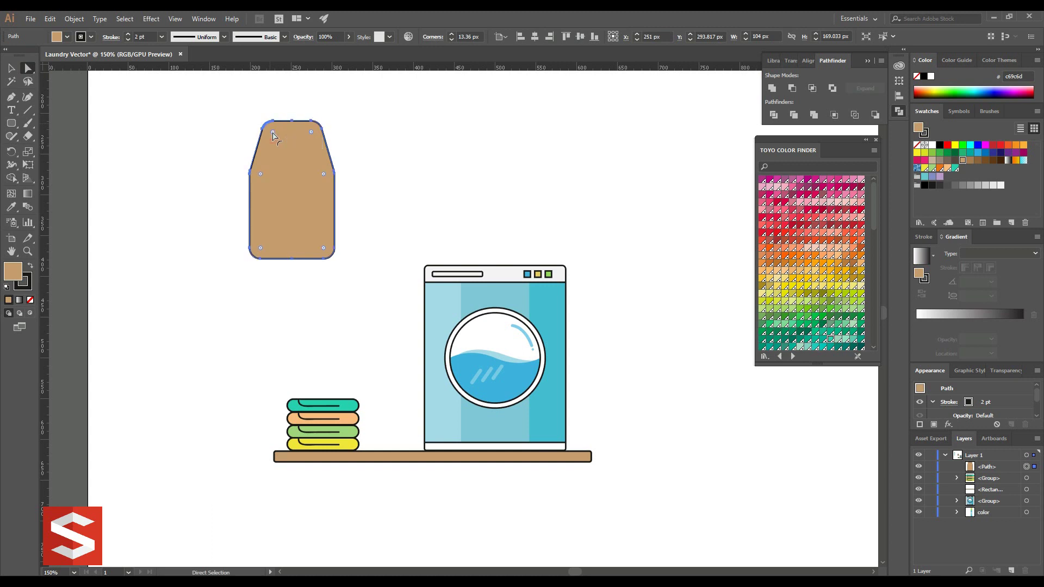
{"action": "left_click", "coordinate": [11, 68]}
{"action": "left_click", "coordinate": [112, 132]}
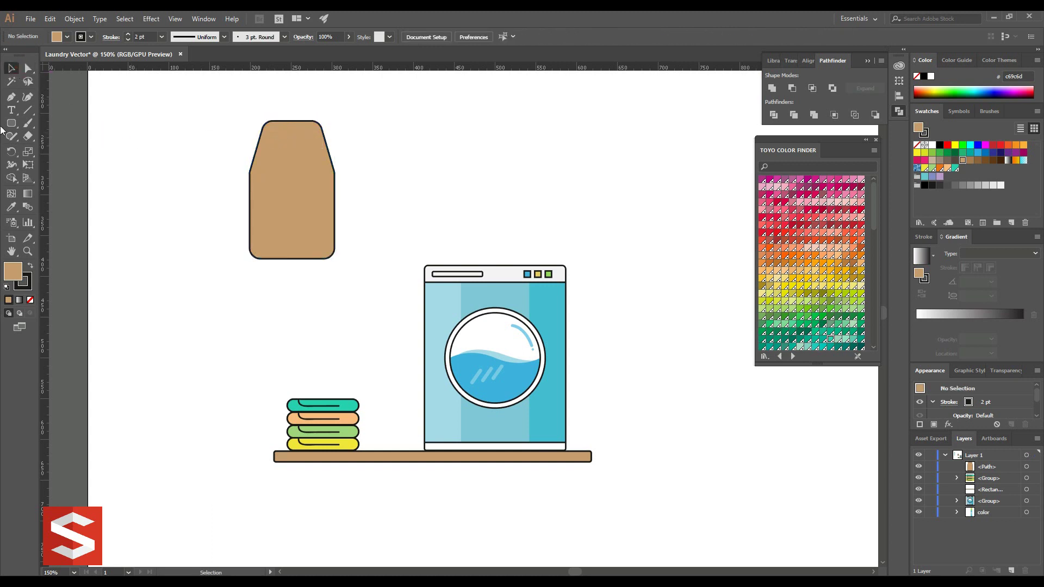
{"action": "left_click_drag", "start_coordinate": [254, 159], "coordinate": [389, 230]}
{"action": "left_click", "coordinate": [389, 233]}
{"action": "scroll", "coordinate": [858, 260], "scroll_direction": "down", "scroll_amount": 5}
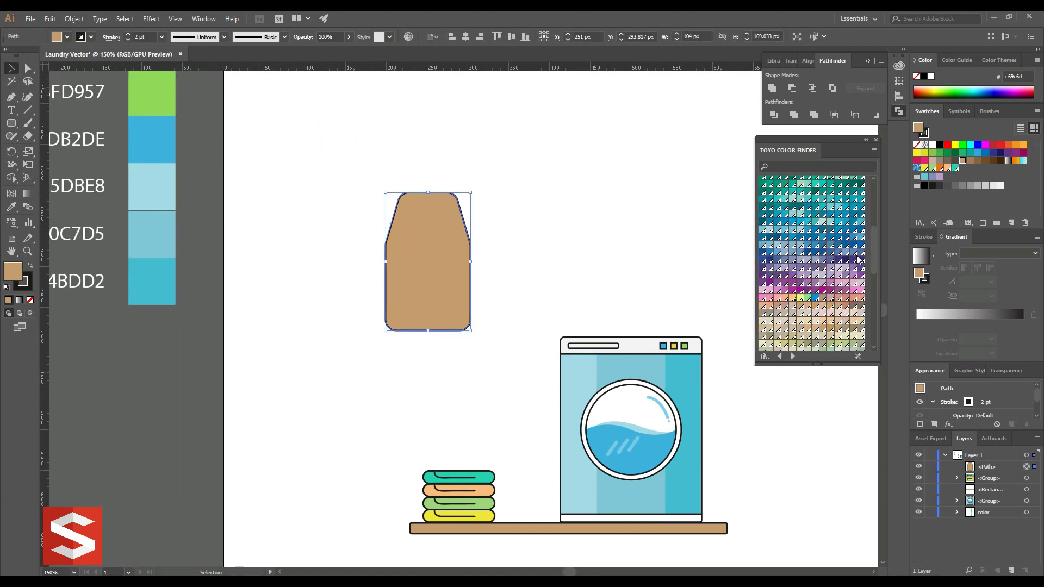
Fill the bottle blue and cut a stroke-less rounded handle slot out of it with Minus Front.
{"action": "left_click", "coordinate": [838, 223]}
{"action": "left_click", "coordinate": [540, 231]}
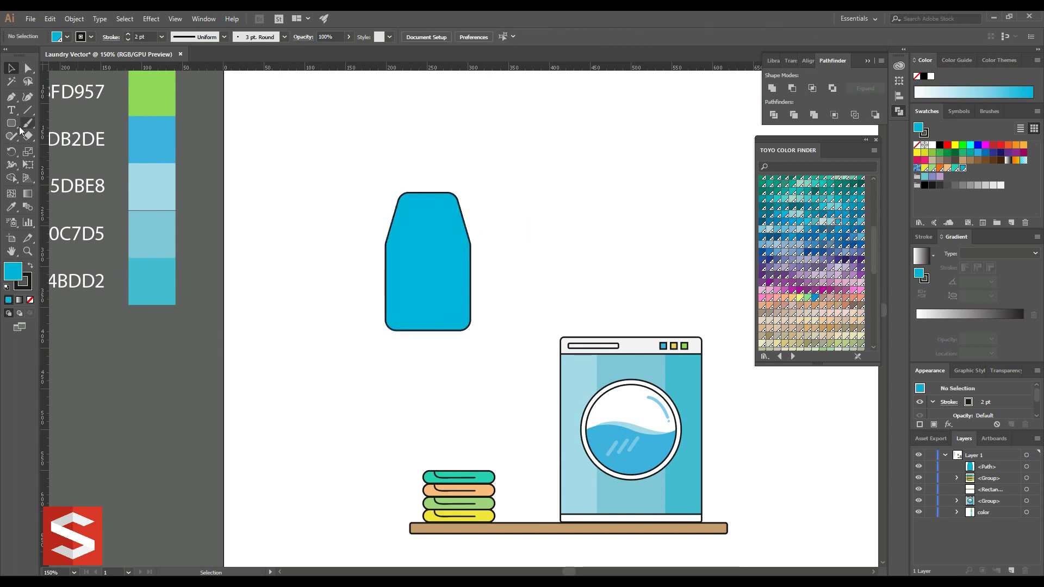
{"action": "mouse_move", "coordinate": [317, 165]}
{"action": "left_mouse_down"}
{"action": "mouse_move", "coordinate": [332, 215]}
{"action": "mouse_move", "coordinate": [454, 240]}
{"action": "mouse_move", "coordinate": [465, 254]}
{"action": "left_mouse_up"}
{"action": "left_click", "coordinate": [13, 67]}
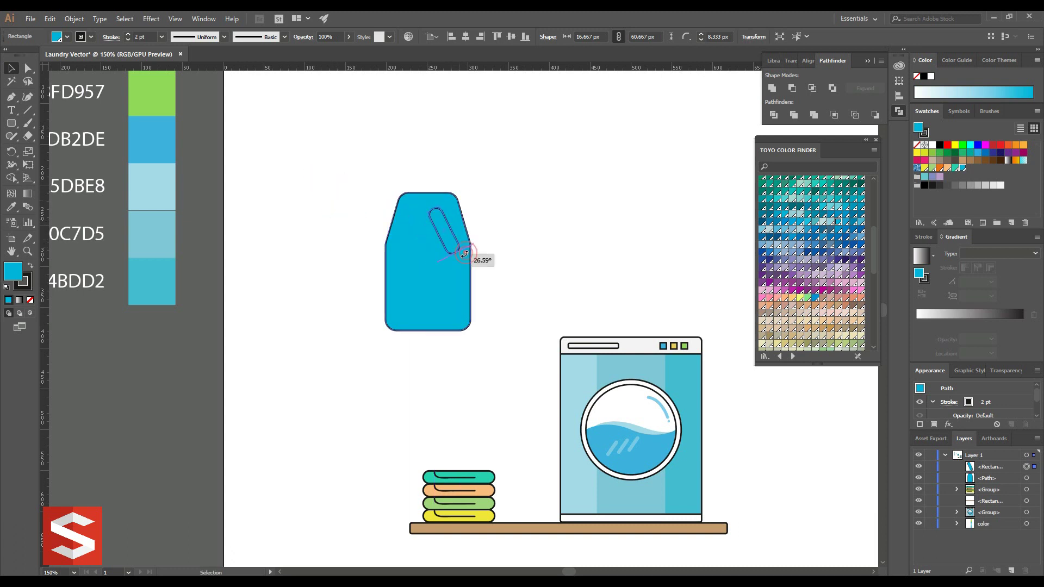
{"action": "left_click_drag", "start_coordinate": [434, 213], "coordinate": [438, 218]}
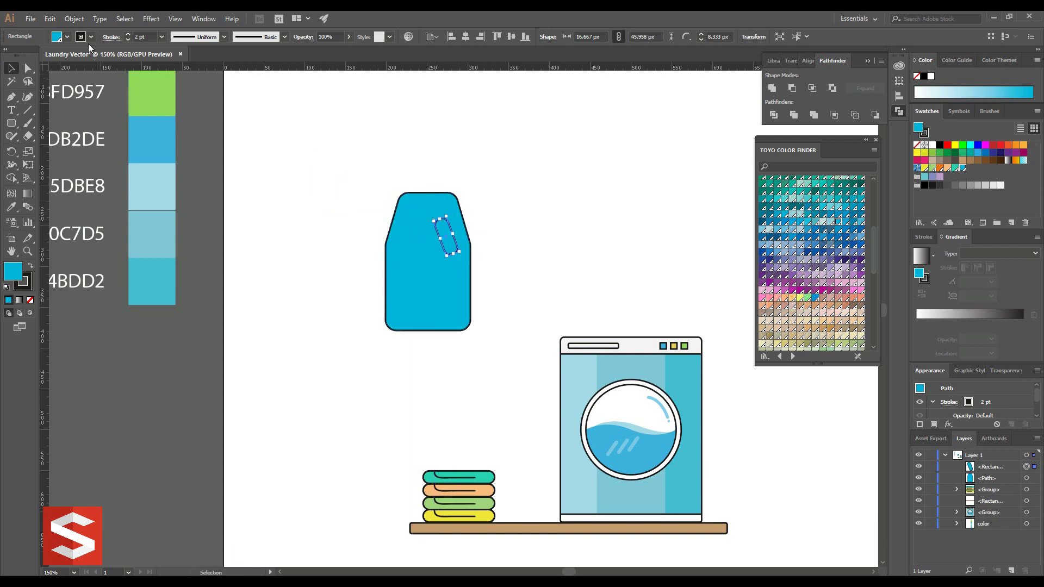
{"action": "left_click", "coordinate": [91, 37]}
{"action": "left_click", "coordinate": [8, 58]}
{"action": "left_click_drag", "start_coordinate": [327, 133], "coordinate": [478, 268]}
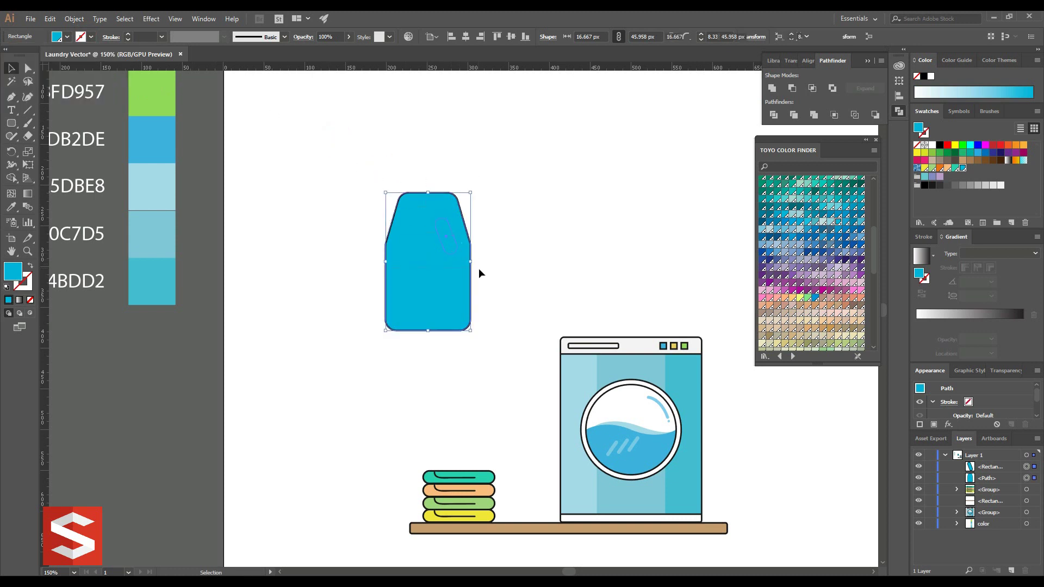
{"action": "left_click", "coordinate": [791, 88]}
{"action": "left_click", "coordinate": [581, 213]}
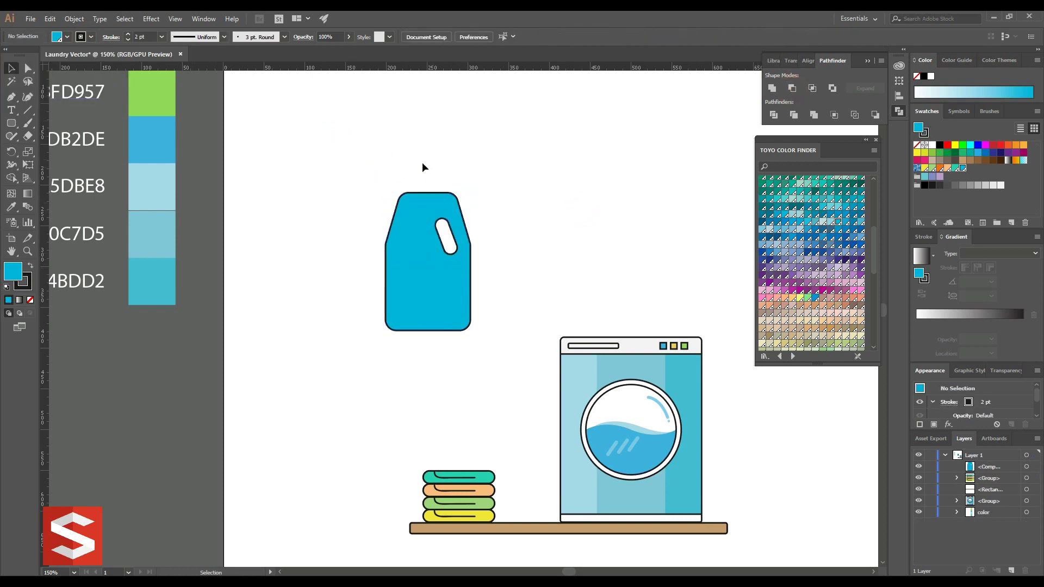
Add a rectangular neck band on top of the bottle.
{"action": "left_click", "coordinate": [13, 127]}
{"action": "left_click_drag", "start_coordinate": [406, 179], "coordinate": [452, 193]}
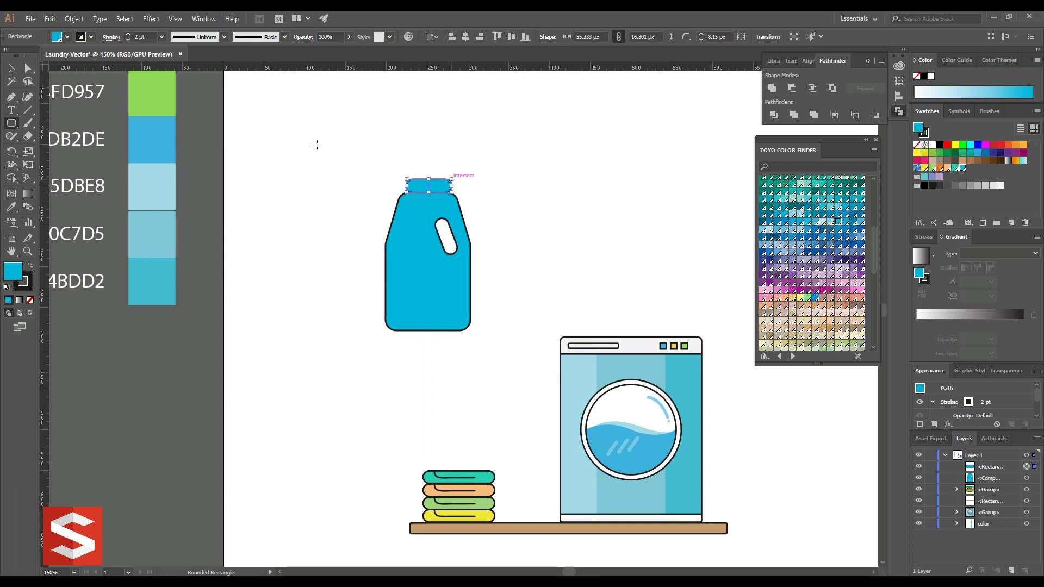
{"action": "left_click", "coordinate": [49, 18]}
{"action": "left_click", "coordinate": [66, 30]}
{"action": "left_click_drag", "start_coordinate": [10, 123], "coordinate": [49, 117]}
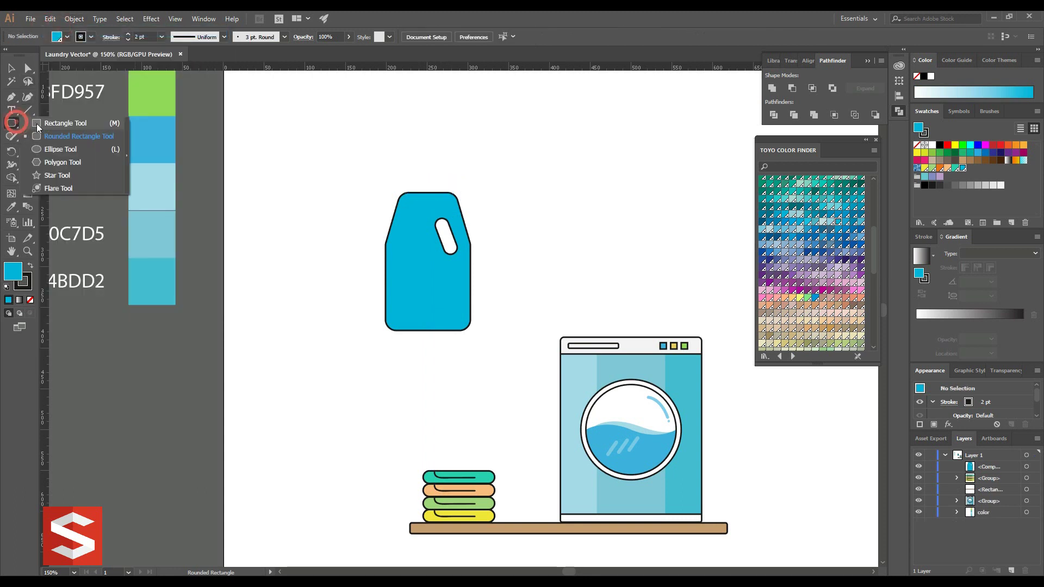
{"action": "mouse_move", "coordinate": [406, 190]}
{"action": "left_mouse_down"}
{"action": "mouse_move", "coordinate": [427, 173]}
{"action": "mouse_move", "coordinate": [448, 184]}
{"action": "left_mouse_up"}
{"action": "left_click", "coordinate": [9, 70]}
{"action": "left_click", "coordinate": [348, 161]}
Draw a yellow cap rectangle and lower it onto the neck.
{"action": "scroll", "coordinate": [413, 164], "scroll_direction": "up", "scroll_amount": 2}
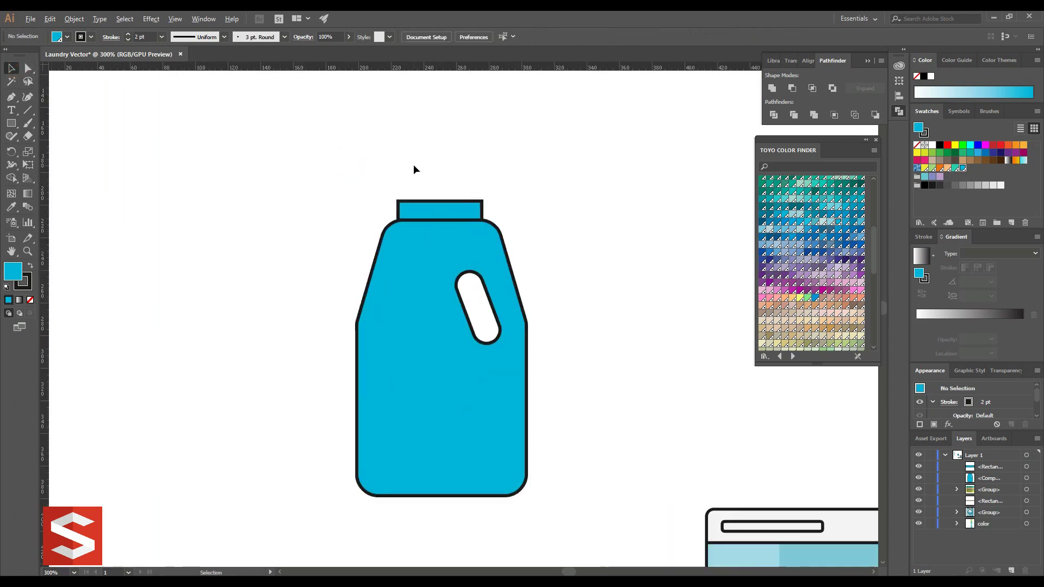
{"action": "left_click_drag", "start_coordinate": [410, 201], "coordinate": [474, 183]}
{"action": "left_click", "coordinate": [11, 69]}
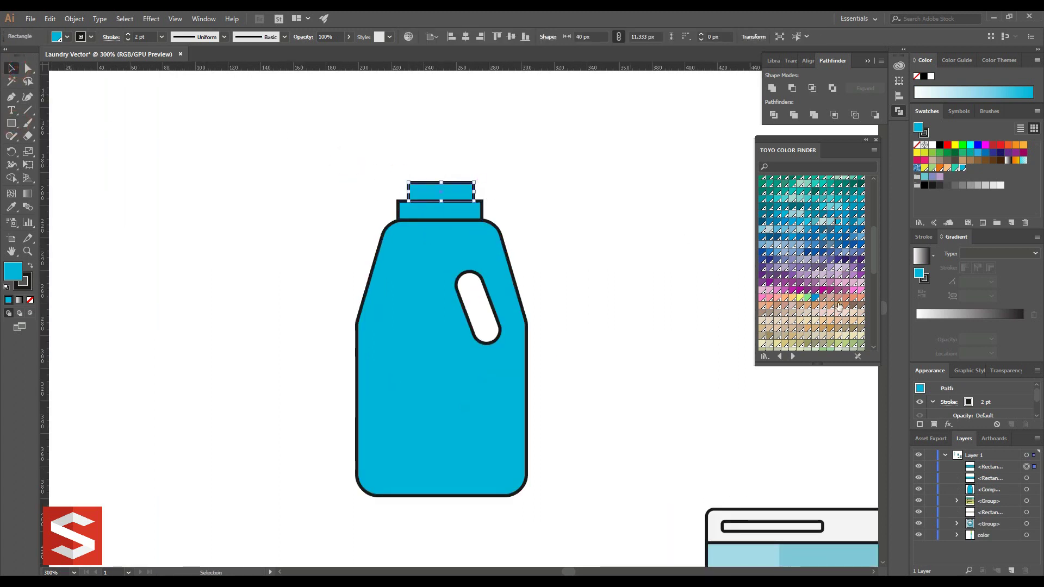
{"action": "scroll", "coordinate": [835, 275], "scroll_direction": "up", "scroll_amount": 5}
{"action": "left_click", "coordinate": [848, 255]}
{"action": "left_click", "coordinate": [544, 199]}
{"action": "left_click", "coordinate": [440, 191]}
{"action": "left_click_drag", "start_coordinate": [448, 188], "coordinate": [448, 191]}
{"action": "left_click", "coordinate": [452, 167]}
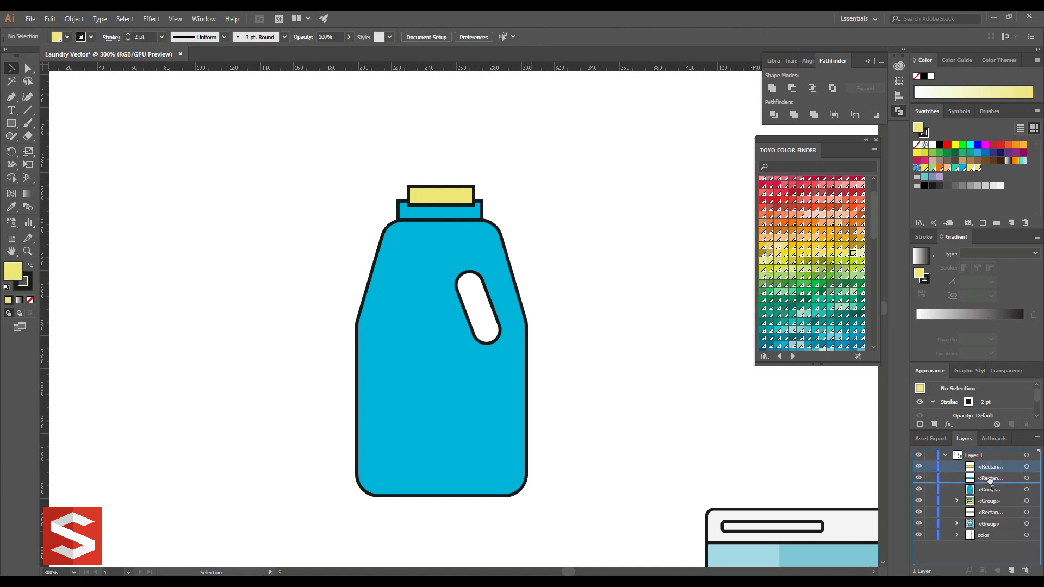
Horizontally centre the cap, neck and body, then move the bottle left.
{"action": "left_click_drag", "start_coordinate": [324, 159], "coordinate": [511, 468]}
{"action": "left_click", "coordinate": [466, 37]}
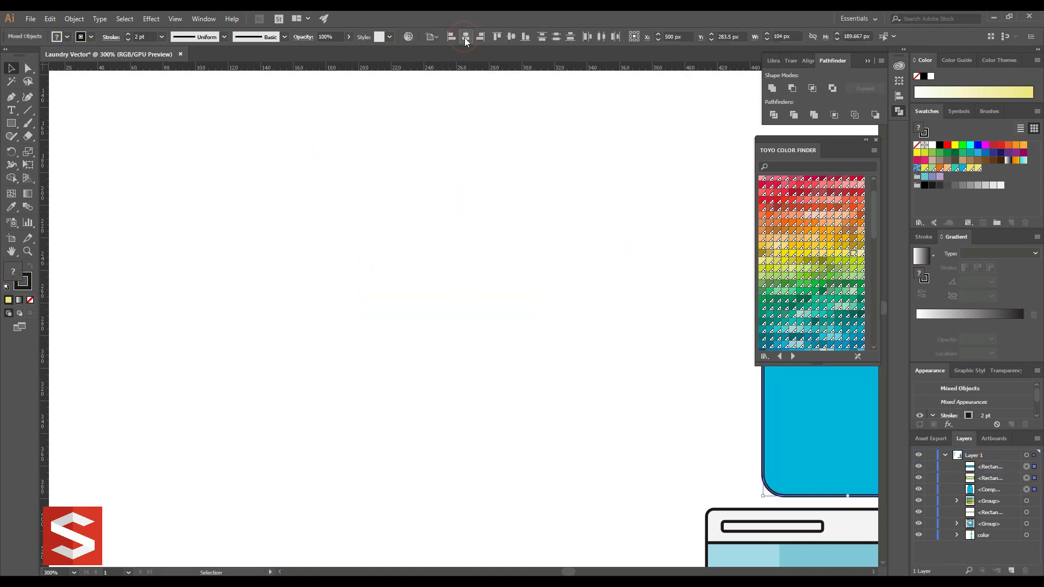
{"action": "left_click_drag", "start_coordinate": [481, 207], "coordinate": [284, 205]}
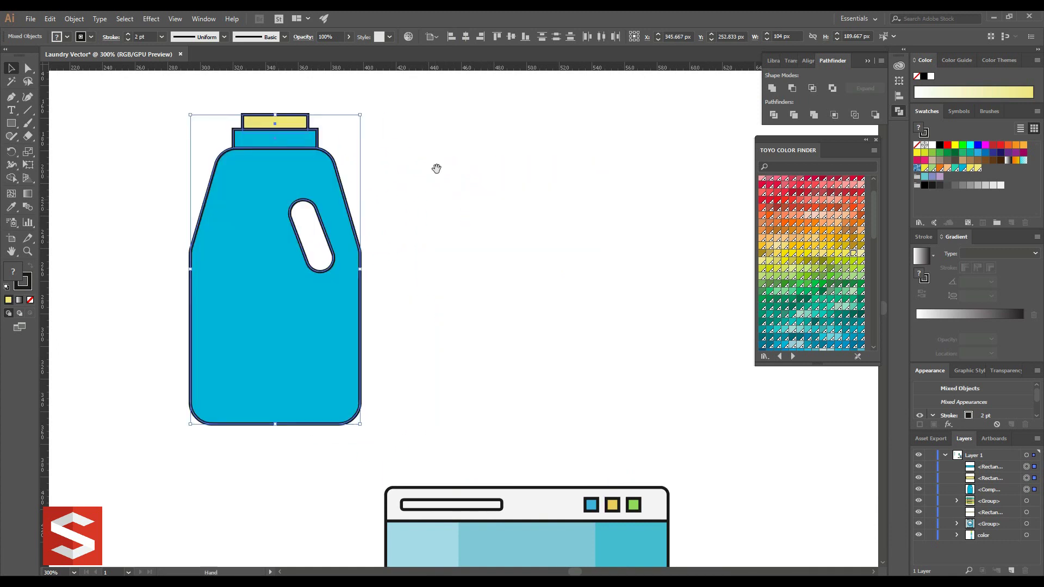
{"action": "left_click", "coordinate": [546, 170]}
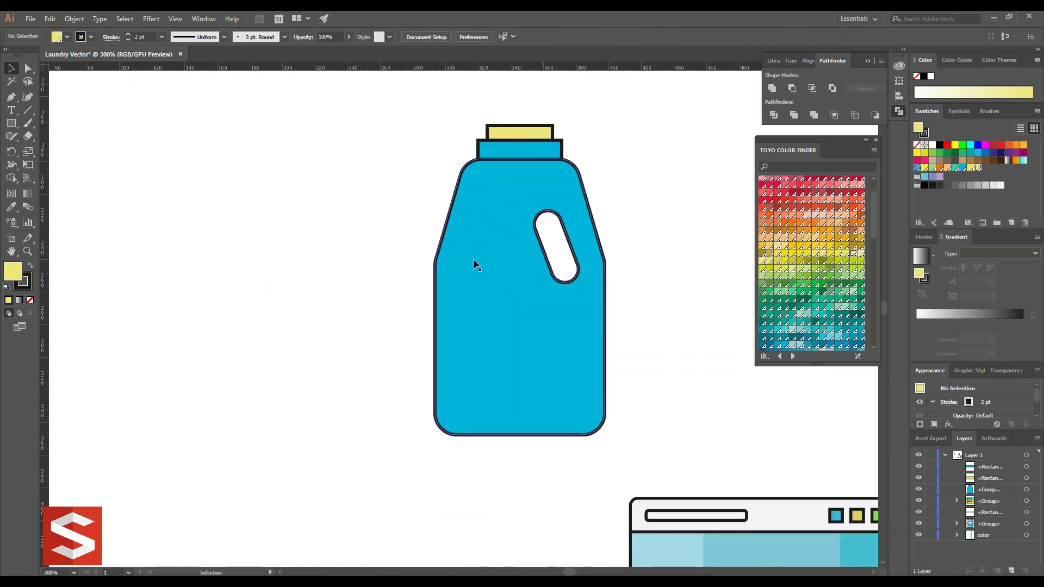
{"action": "left_click", "coordinate": [12, 99]}
Pen-draw a curved-top highlight shape across the bottle's lower body.
{"action": "left_click_drag", "start_coordinate": [448, 271], "coordinate": [461, 363]}
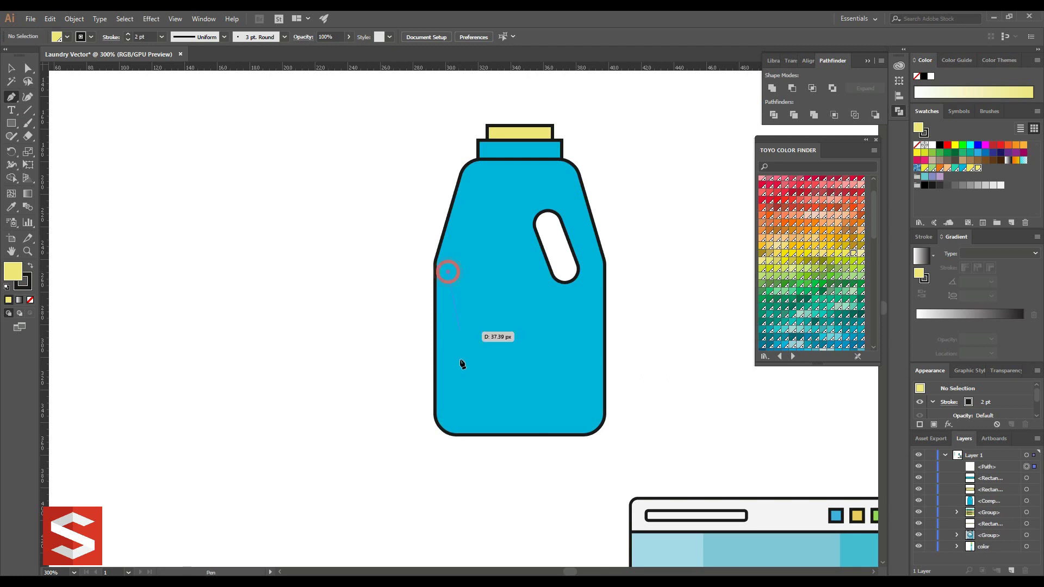
{"action": "left_click", "coordinate": [447, 392]}
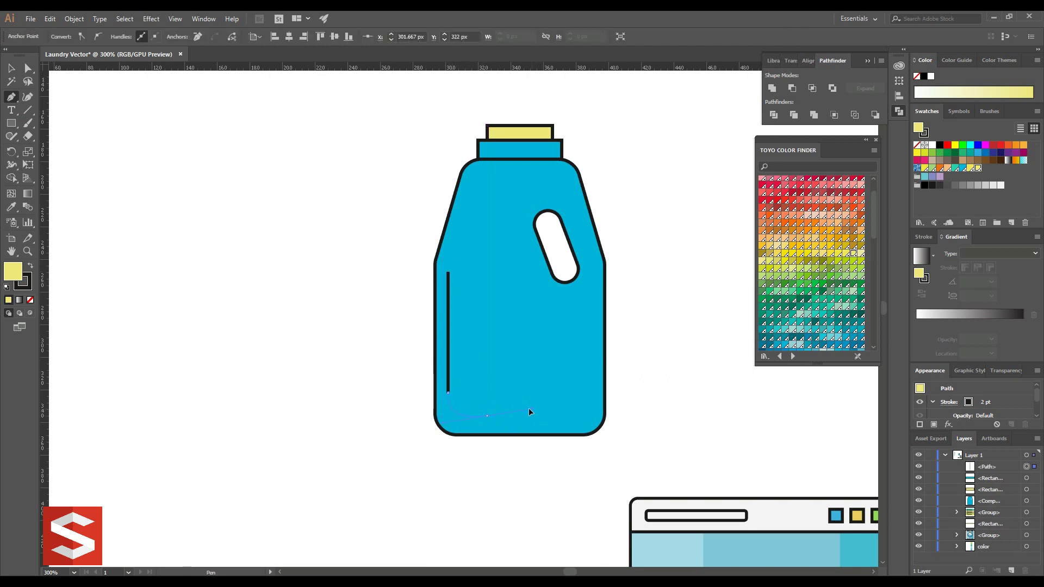
{"action": "left_click_drag", "start_coordinate": [487, 416], "coordinate": [577, 419]}
{"action": "left_click", "coordinate": [578, 416]}
{"action": "left_click", "coordinate": [579, 330]}
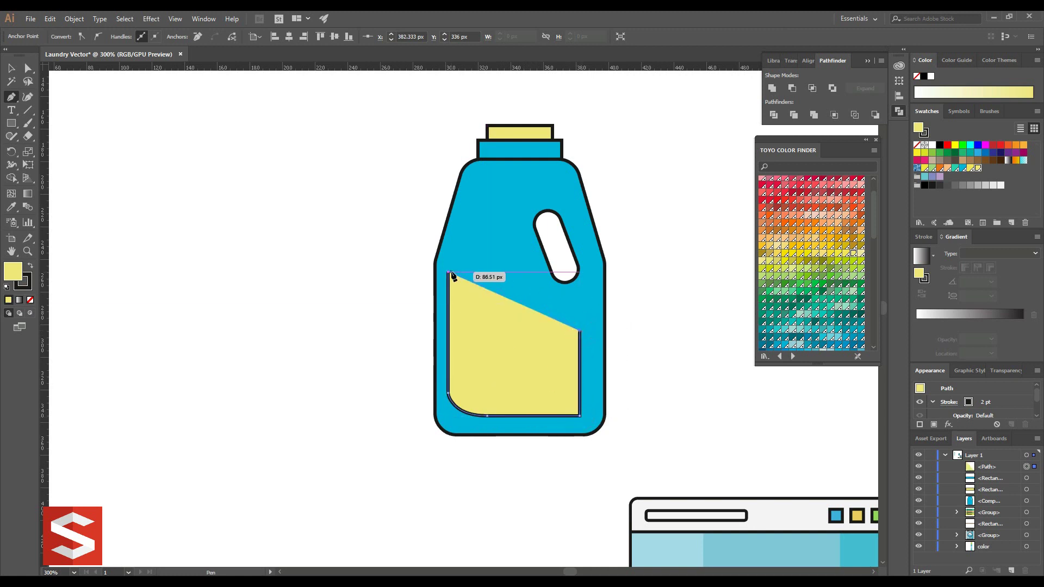
{"action": "left_click_drag", "start_coordinate": [334, 280], "coordinate": [334, 280]}
{"action": "key", "text": "v"}
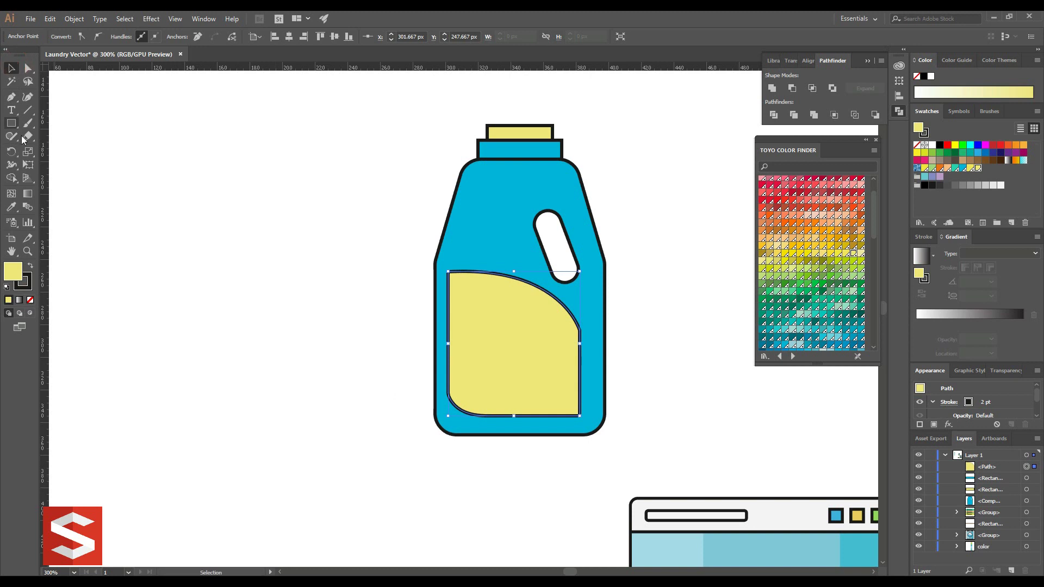
Fill the highlight with #05c7e0, remove its stroke and set opacity to 64%.
{"action": "left_click", "coordinate": [12, 207]}
{"action": "left_click", "coordinate": [514, 193]}
{"action": "key", "text": "v"}
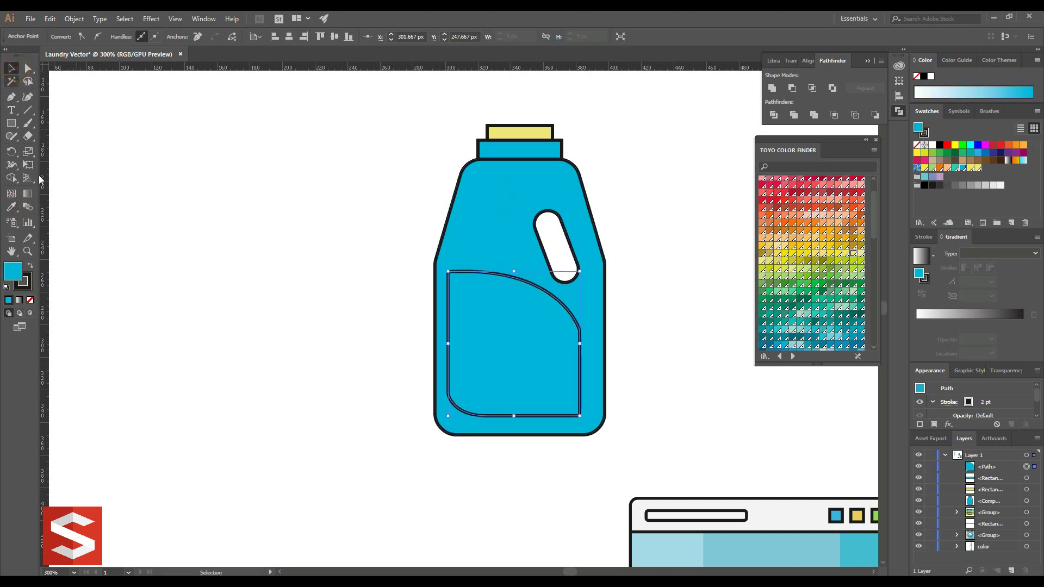
{"action": "double_click", "coordinate": [13, 270]}
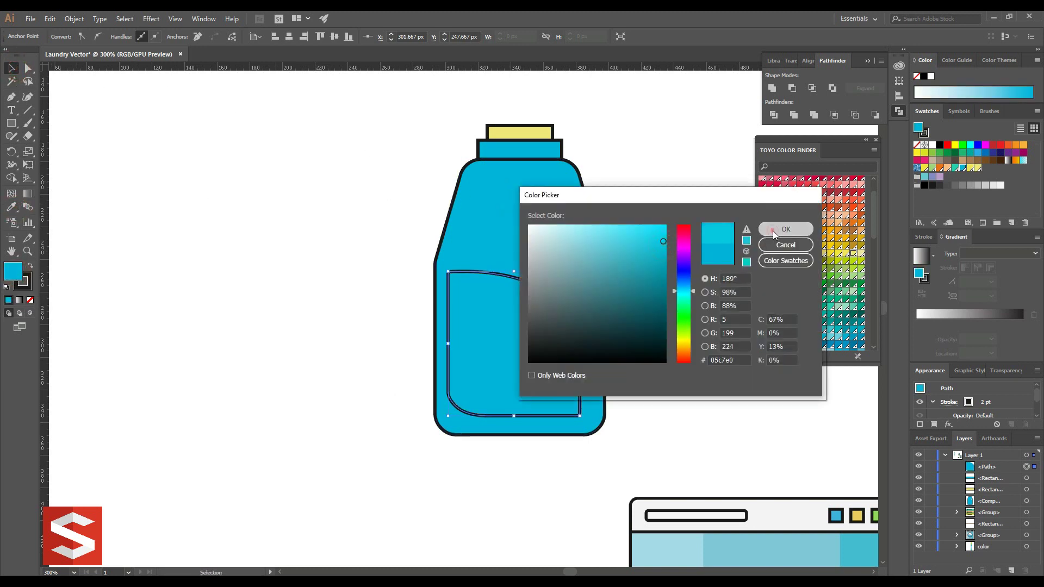
{"action": "left_click", "coordinate": [781, 230]}
{"action": "left_click", "coordinate": [90, 37]}
{"action": "left_click", "coordinate": [9, 60]}
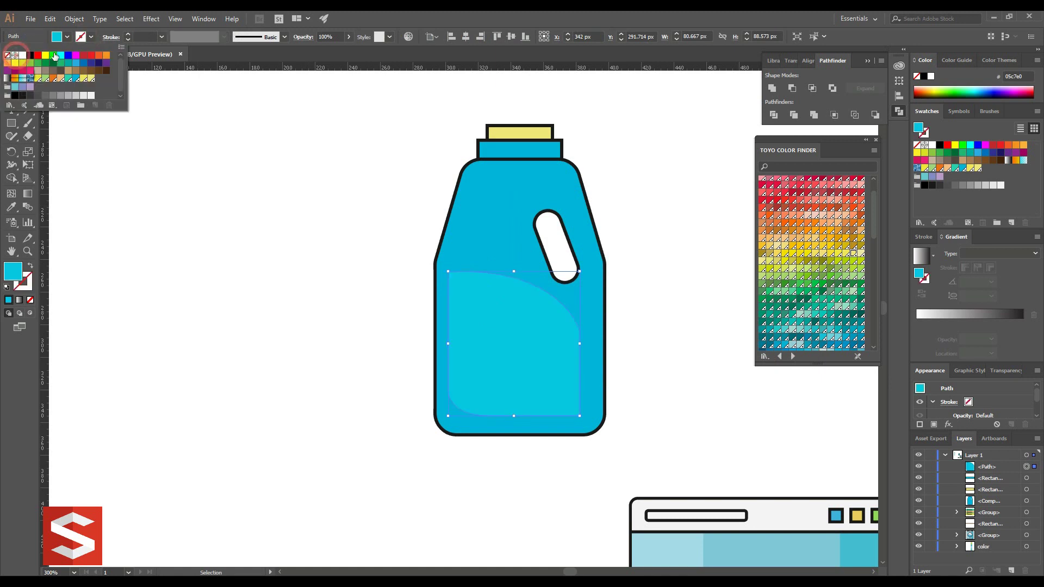
{"action": "left_click", "coordinate": [349, 36]}
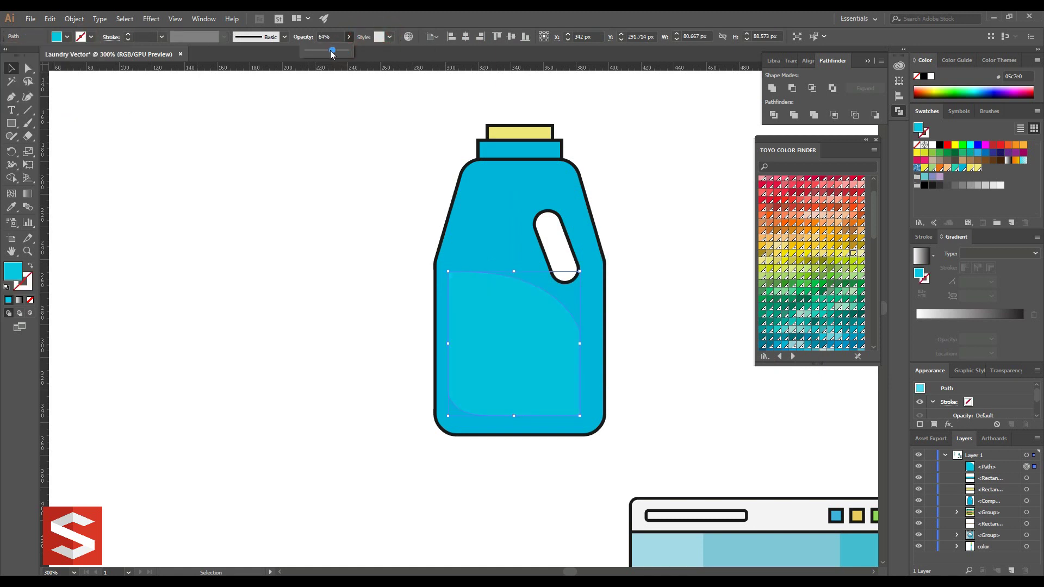
{"action": "left_click", "coordinate": [350, 137]}
{"action": "scroll", "coordinate": [350, 139], "scroll_direction": "down", "scroll_amount": 2}
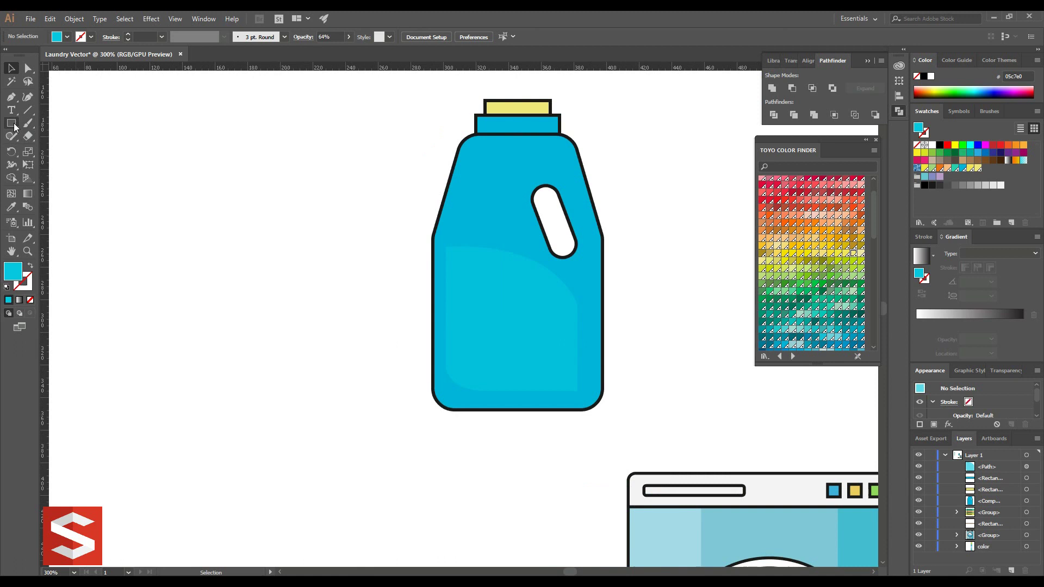
Draw six label rectangles, a block plus wide and thin bars, beside the bottle.
{"action": "left_click_drag", "start_coordinate": [169, 171], "coordinate": [252, 218]}
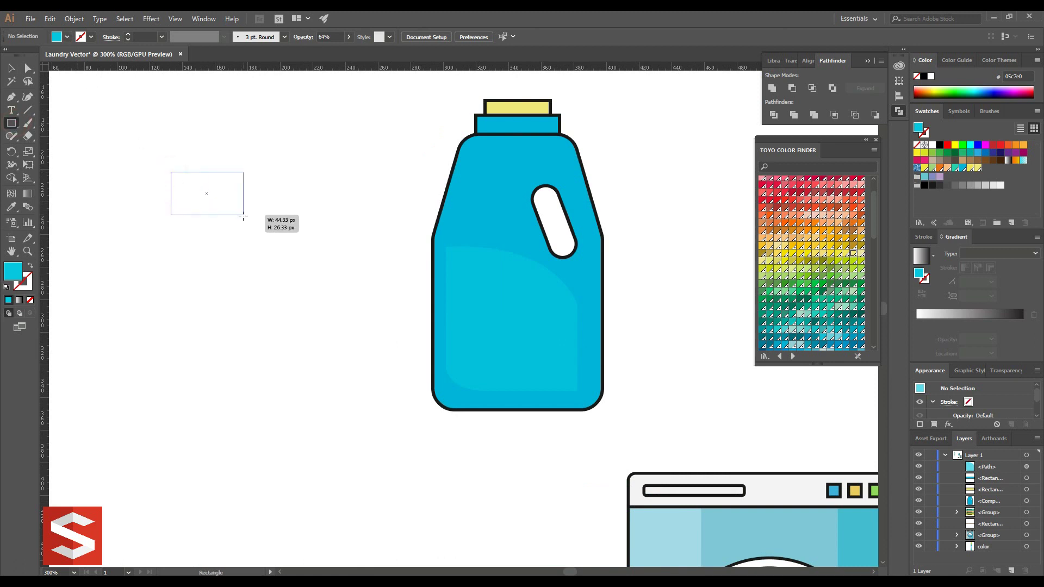
{"action": "left_click", "coordinate": [143, 37]}
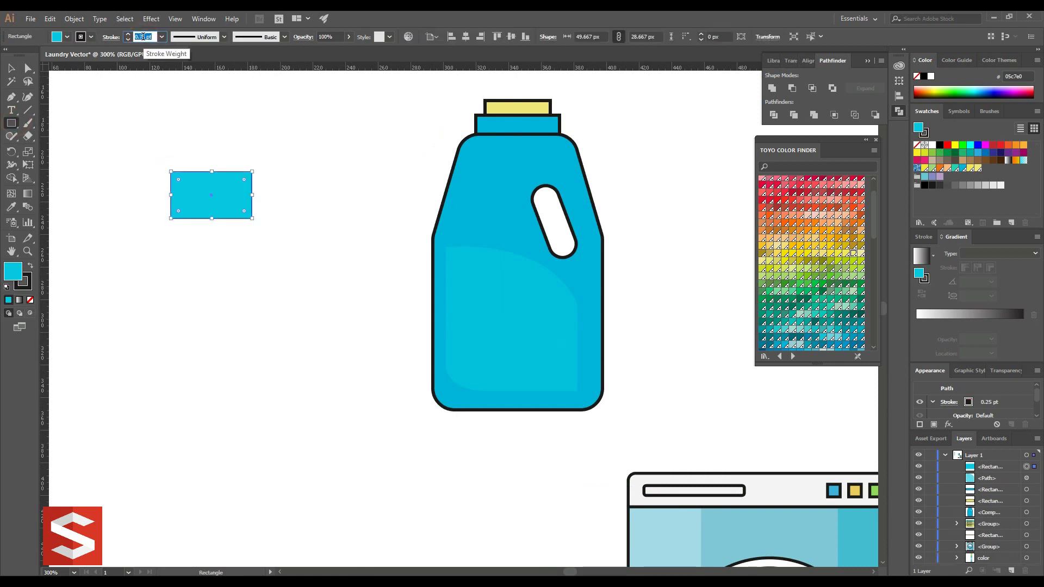
{"action": "left_click_drag", "start_coordinate": [262, 194], "coordinate": [380, 218]}
{"action": "left_click_drag", "start_coordinate": [262, 173], "coordinate": [381, 185]}
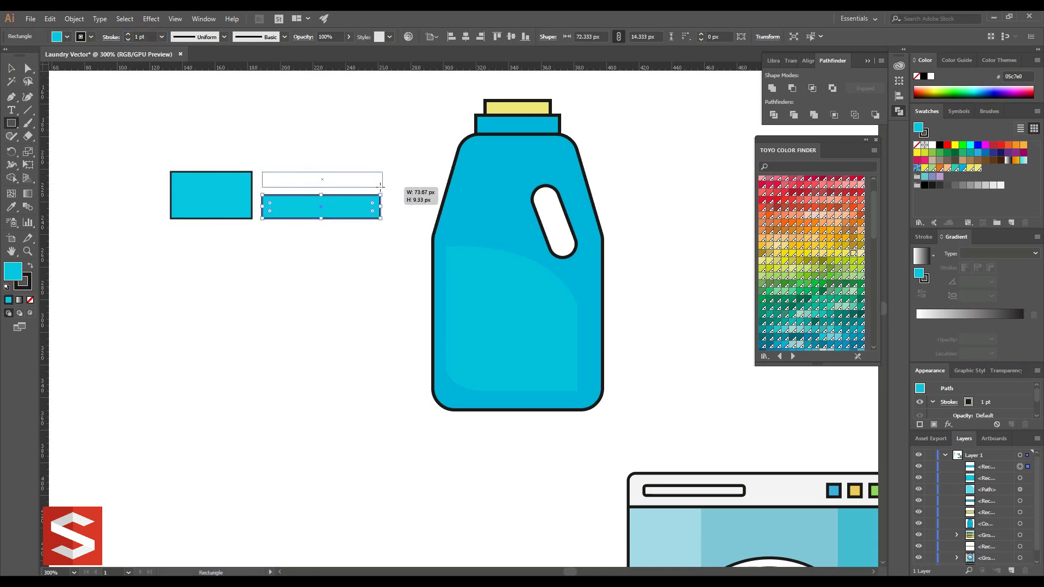
{"action": "scroll", "coordinate": [283, 163], "scroll_direction": "up", "scroll_amount": 2}
{"action": "left_click_drag", "start_coordinate": [170, 140], "coordinate": [307, 150]}
{"action": "left_click_drag", "start_coordinate": [170, 161], "coordinate": [313, 169]}
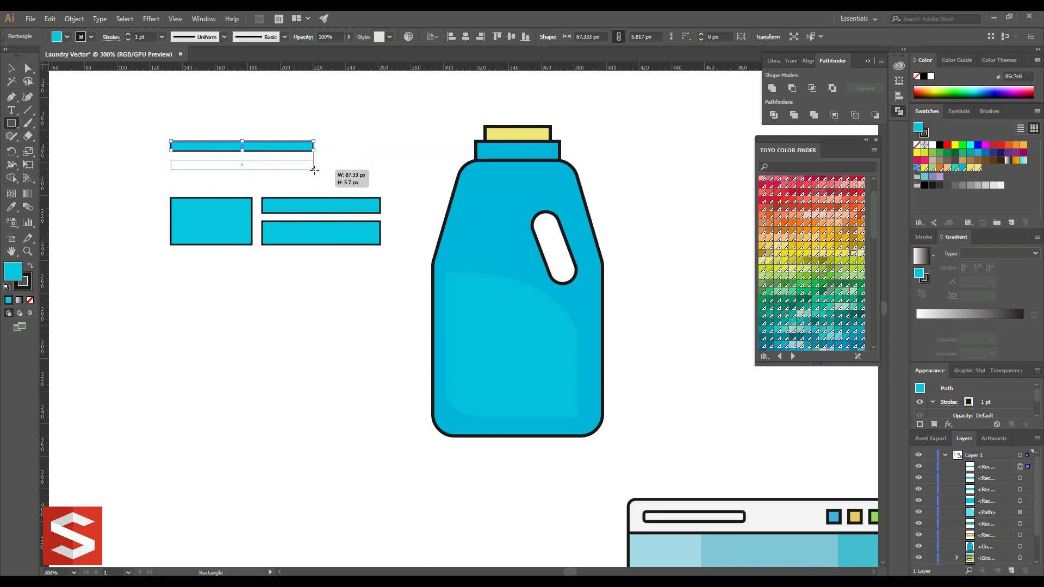
{"action": "left_click_drag", "start_coordinate": [170, 180], "coordinate": [313, 186]}
{"action": "left_click", "coordinate": [11, 68]}
Group the label pieces, remove strokes, fill white, scale onto the bottle and lower opacity.
{"action": "left_click_drag", "start_coordinate": [122, 104], "coordinate": [321, 259]}
{"action": "right_click", "coordinate": [258, 152]}
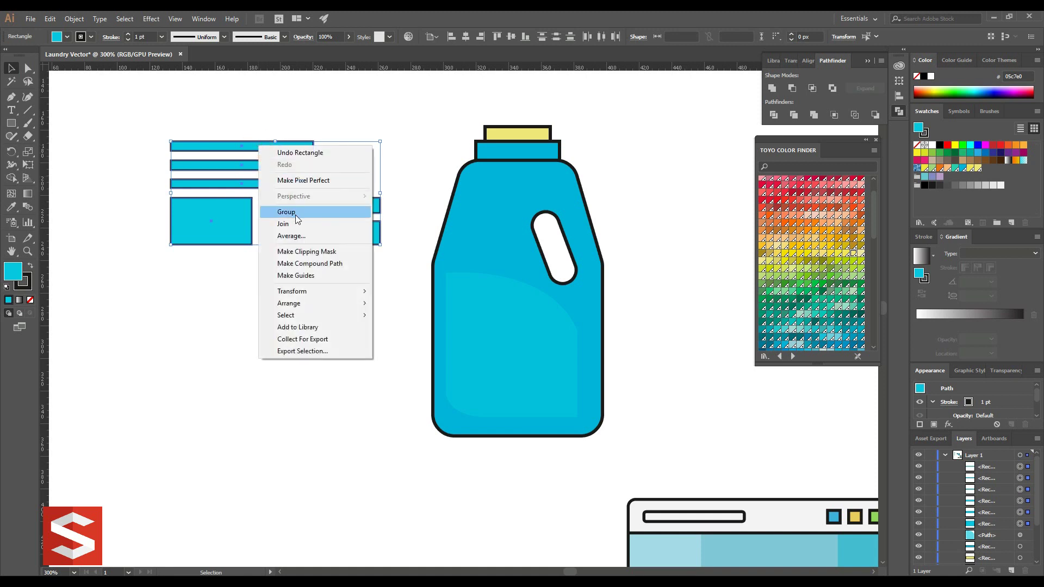
{"action": "left_click", "coordinate": [295, 214]}
{"action": "left_click", "coordinate": [80, 36]}
{"action": "left_click", "coordinate": [7, 58]}
{"action": "left_click", "coordinate": [221, 145]}
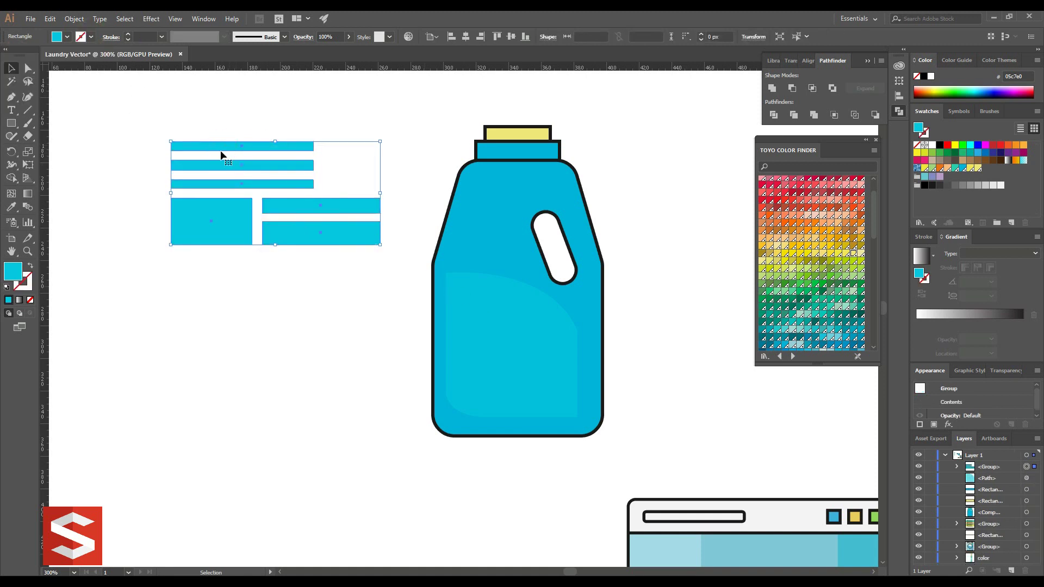
{"action": "left_click_drag", "start_coordinate": [221, 155], "coordinate": [507, 312]}
{"action": "left_click", "coordinate": [66, 37]}
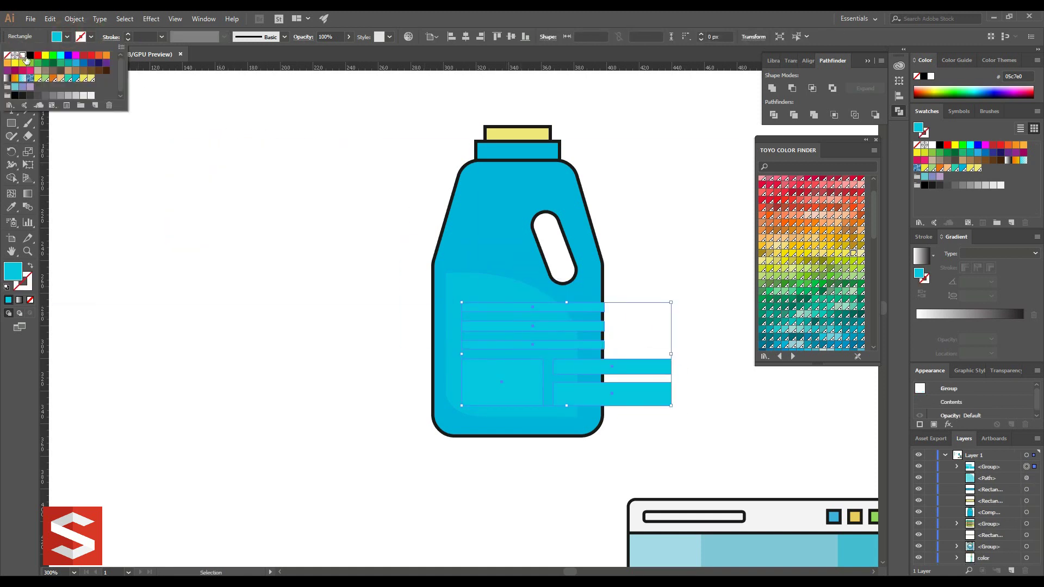
{"action": "left_click", "coordinate": [23, 58]}
{"action": "mouse_move", "coordinate": [671, 405]}
{"action": "left_mouse_down"}
{"action": "mouse_move", "coordinate": [564, 354]}
{"action": "mouse_move", "coordinate": [542, 383]}
{"action": "left_mouse_up"}
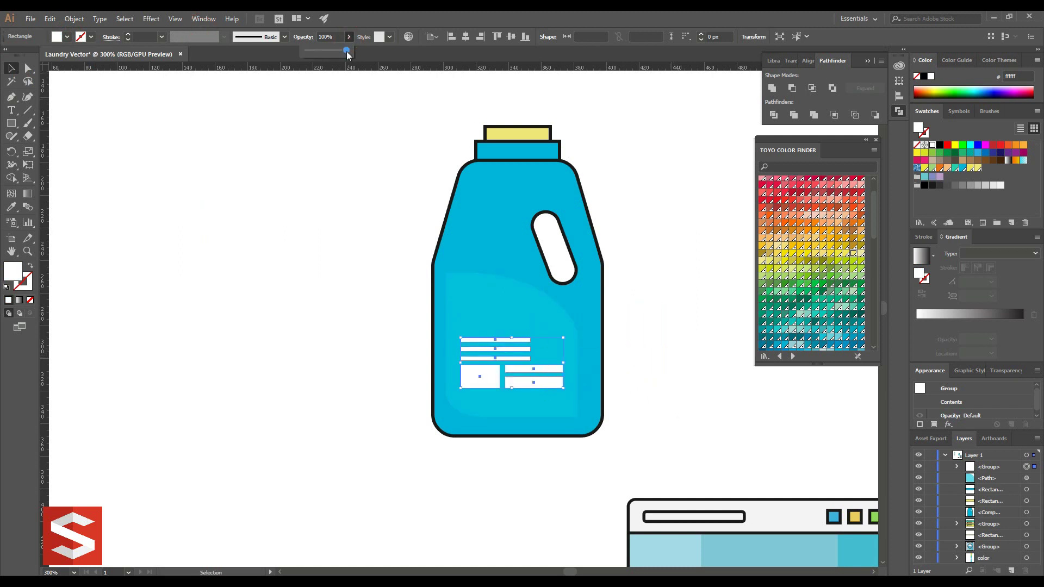
{"action": "left_click_drag", "start_coordinate": [346, 51], "coordinate": [327, 51]}
{"action": "left_click", "coordinate": [345, 158]}
Group all the detergent bottle parts together.
{"action": "left_click_drag", "start_coordinate": [384, 109], "coordinate": [580, 459]}
{"action": "right_click", "coordinate": [487, 331]}
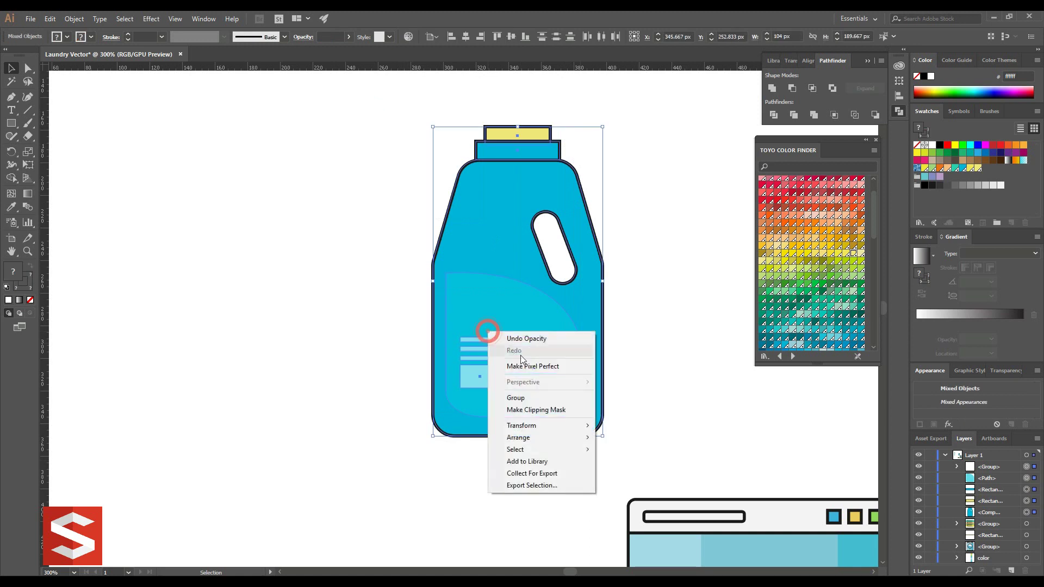
{"action": "left_click", "coordinate": [515, 398]}
{"action": "left_click", "coordinate": [74, 18]}
Expand the bottle group, shrink it and set it on the shelf beside the towels.
{"action": "left_click", "coordinate": [148, 135]}
{"action": "key", "text": "Return"}
{"action": "left_click_drag", "start_coordinate": [603, 133], "coordinate": [498, 314]}
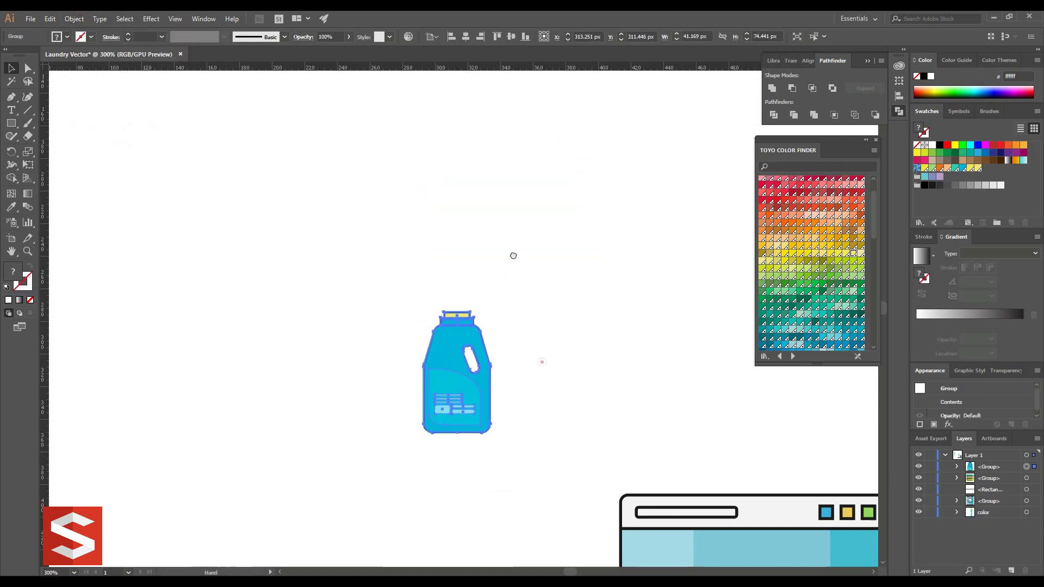
{"action": "key", "text": "ctrl+minus"}
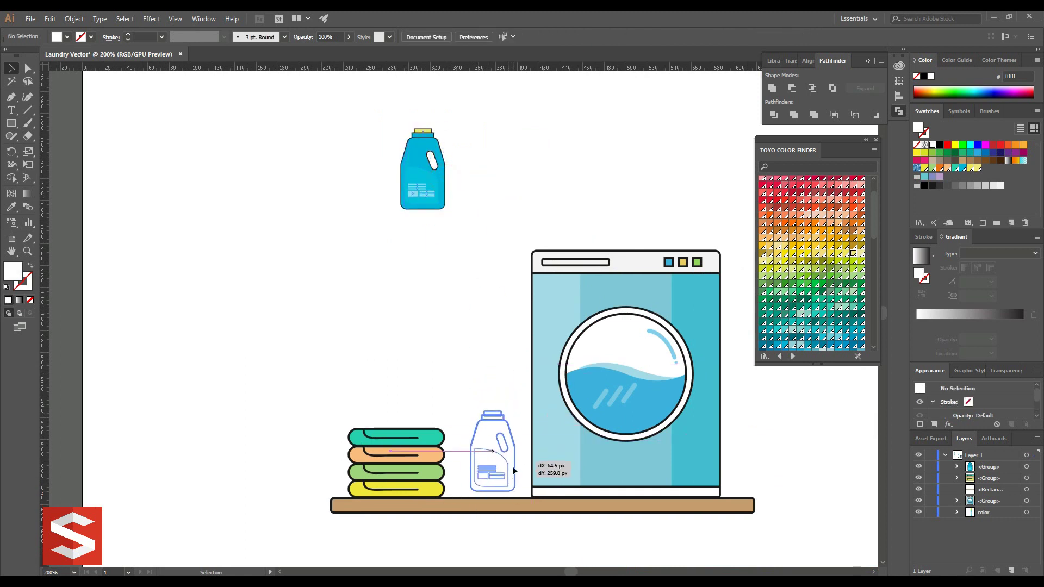
{"action": "left_click_drag", "start_coordinate": [455, 186], "coordinate": [524, 475]}
{"action": "left_click_drag", "start_coordinate": [470, 418], "coordinate": [449, 383]}
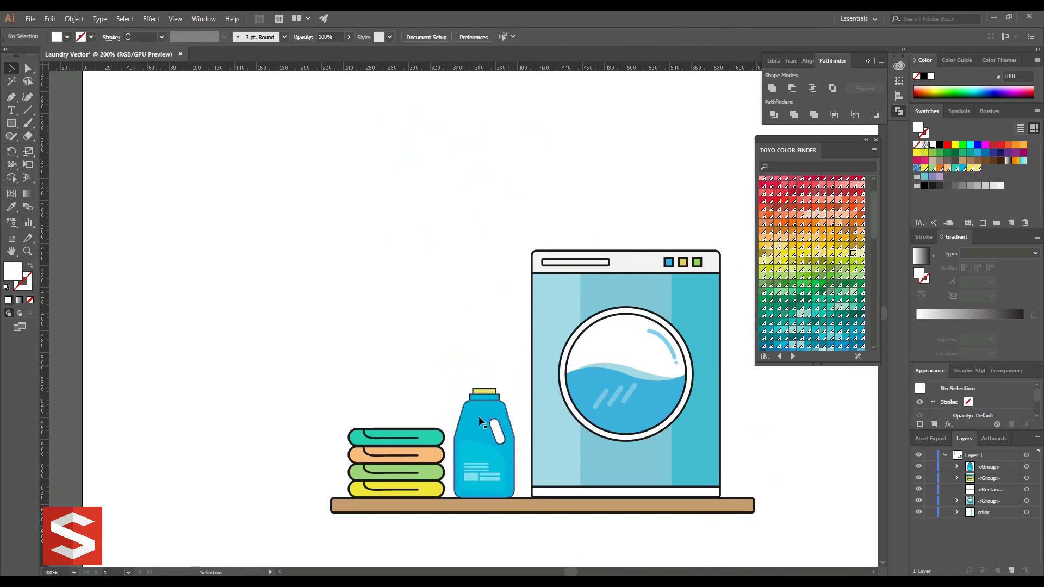
{"action": "left_click", "coordinate": [443, 363]}
Zoom and pan to check the bottle between the towels and the washer.
{"action": "key", "text": "ctrl+plus"}
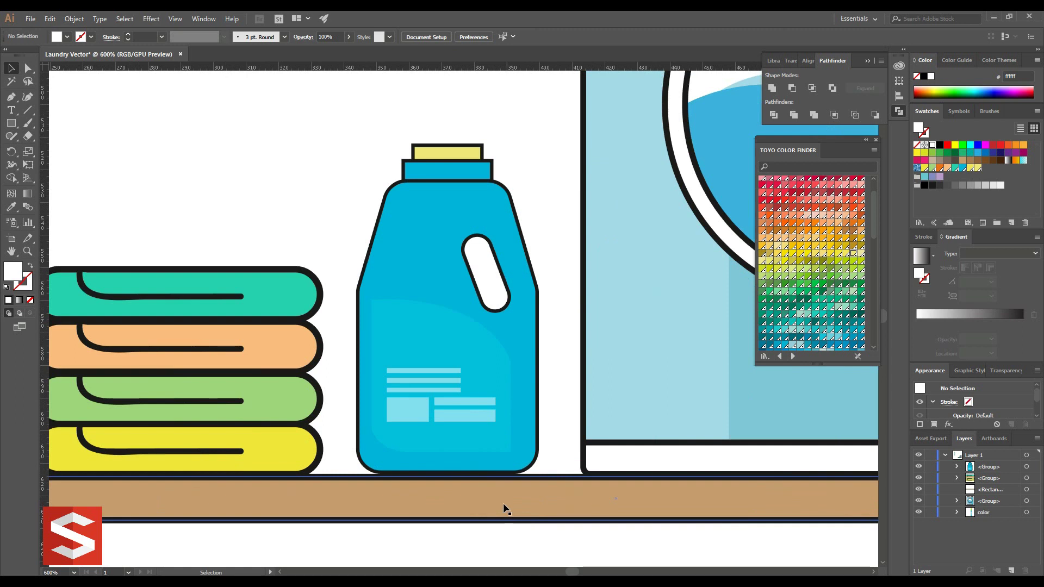
{"action": "scroll", "coordinate": [306, 190], "scroll_direction": "down", "scroll_amount": 5}
{"action": "key", "text": "ctrl+minus"}
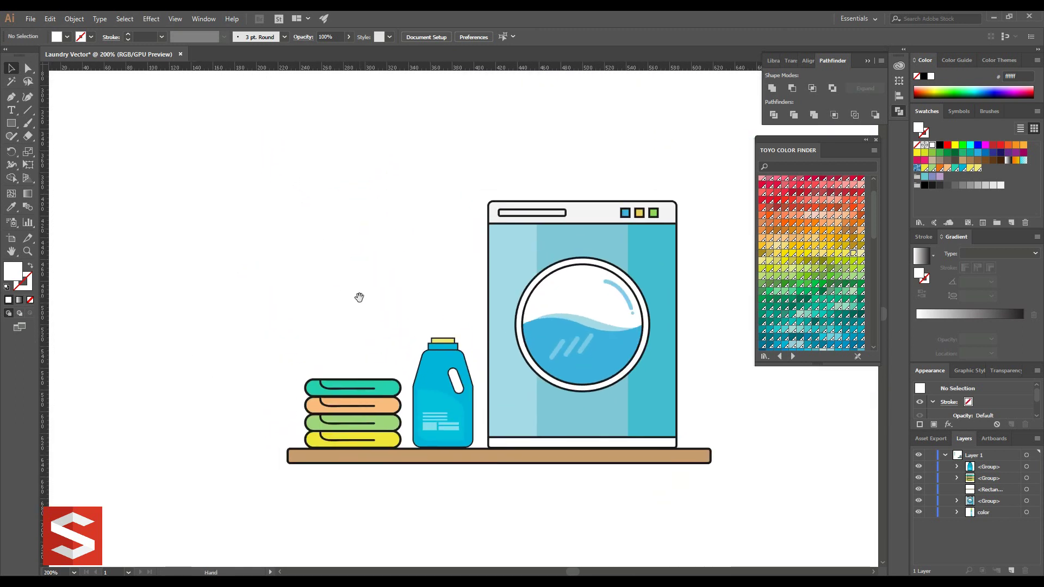
{"action": "left_click_drag", "start_coordinate": [332, 267], "coordinate": [331, 284]}
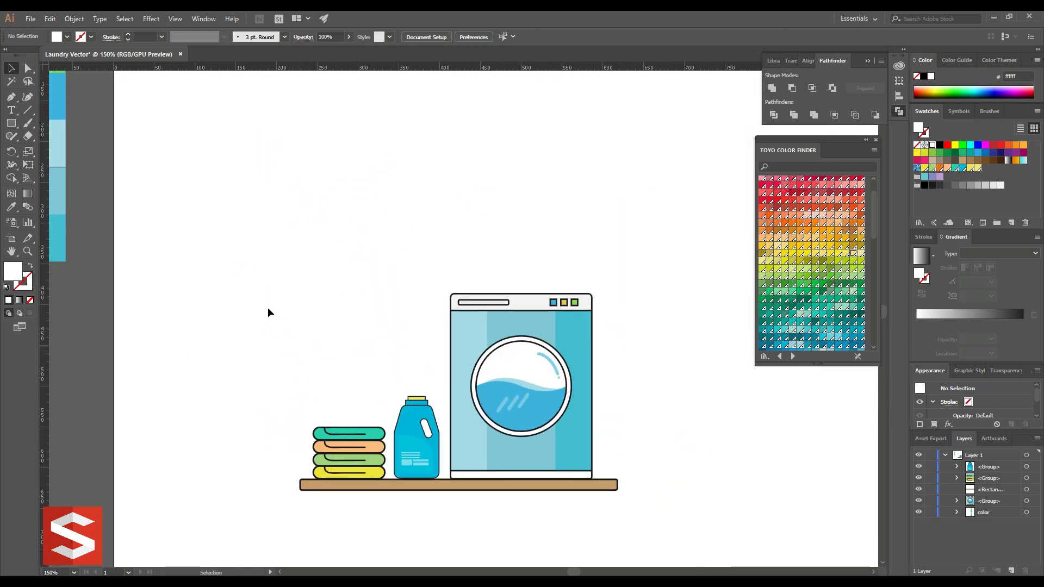
{"action": "left_click_drag", "start_coordinate": [593, 459], "coordinate": [595, 458]}
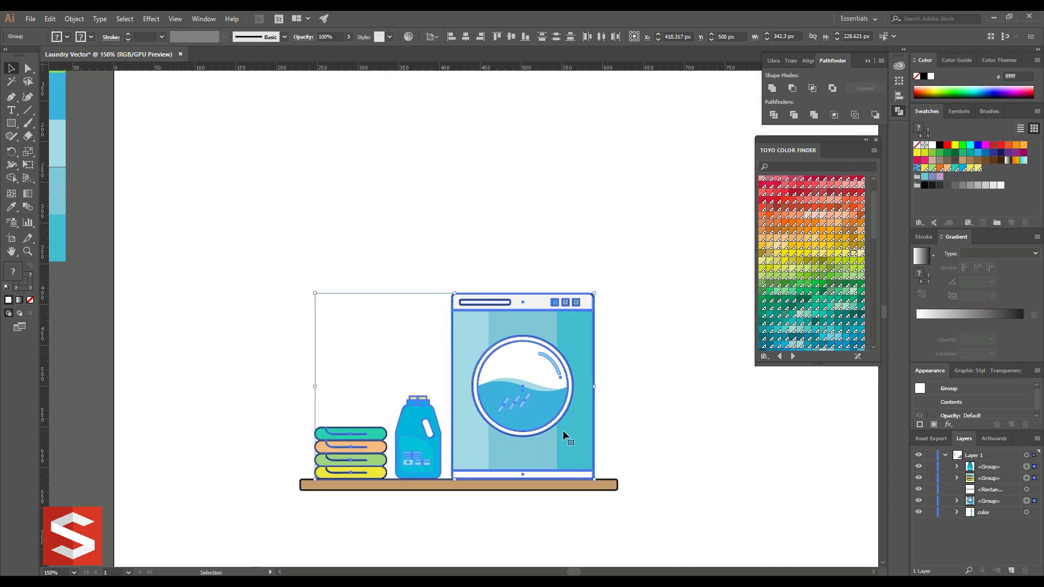
{"action": "left_click", "coordinate": [682, 392]}
{"action": "left_click_drag", "start_coordinate": [655, 293], "coordinate": [576, 242]}
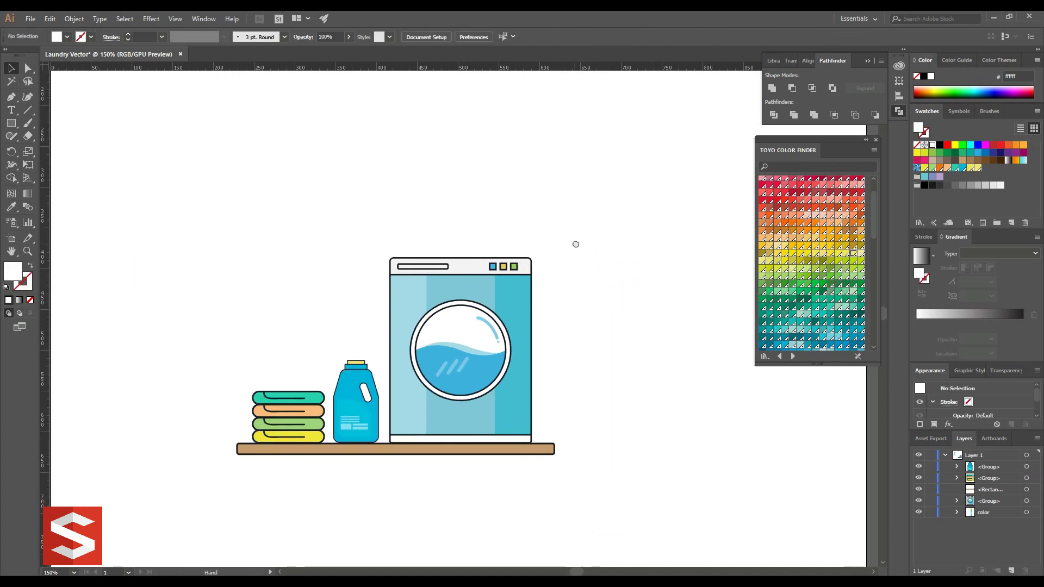
Draw a vertical rack post up from the shelf's left end with a black round 3 pt stroke.
{"action": "left_click", "coordinate": [31, 110]}
{"action": "left_click_drag", "start_coordinate": [243, 442], "coordinate": [243, 157]}
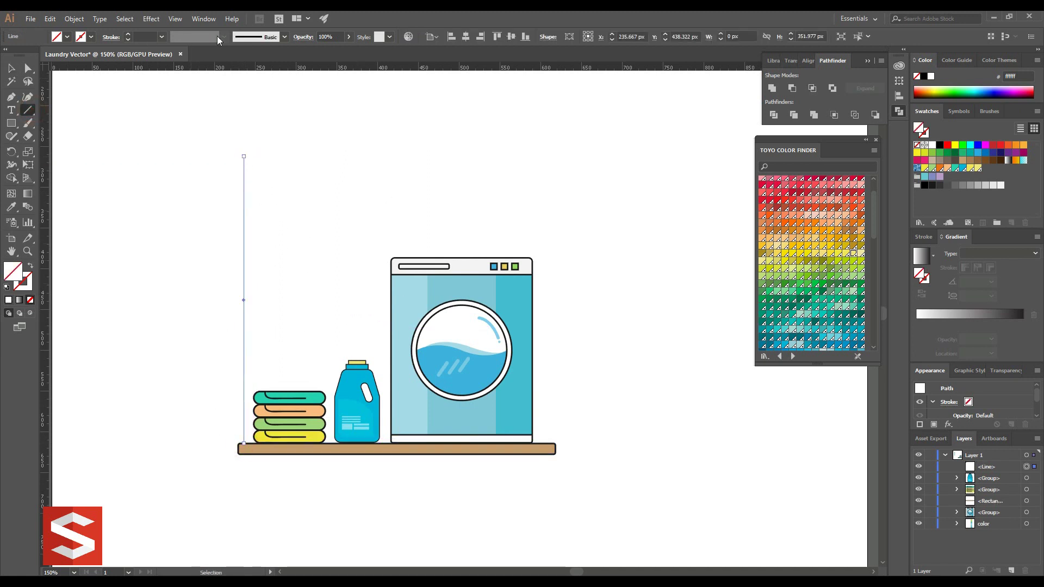
{"action": "left_click", "coordinate": [91, 37]}
{"action": "left_click", "coordinate": [27, 60]}
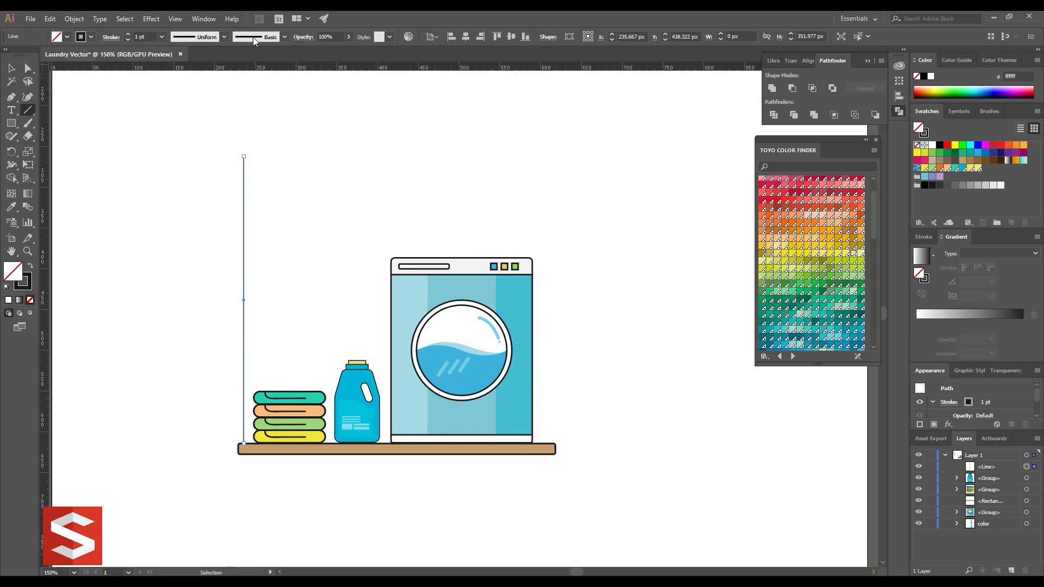
{"action": "left_click", "coordinate": [284, 36]}
{"action": "left_click", "coordinate": [187, 62]}
{"action": "left_click", "coordinate": [12, 68]}
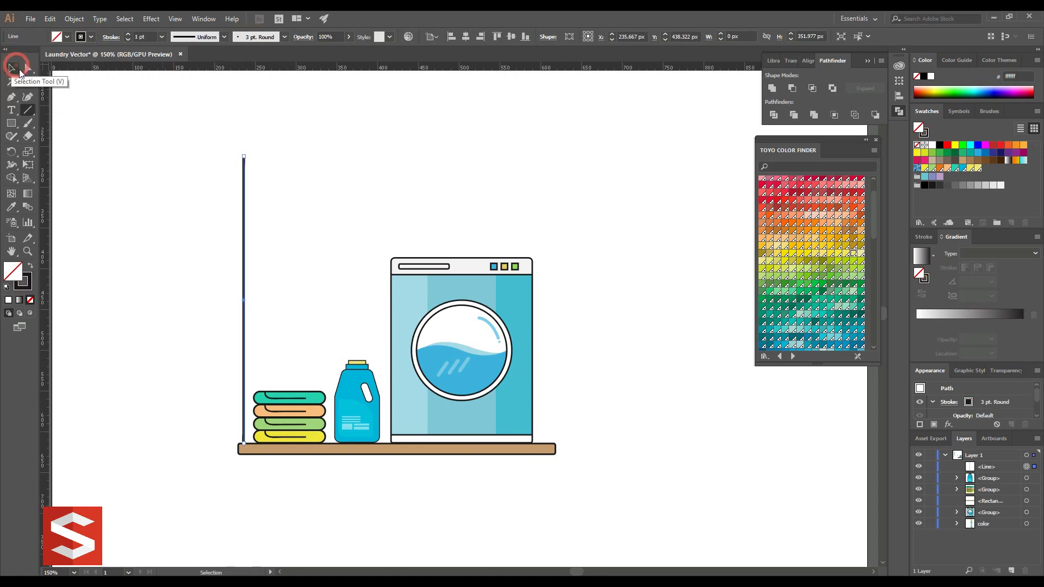
Paste a copy of the post at the shelf's right end and zoom in on the pole tops.
{"action": "left_click", "coordinate": [135, 141]}
{"action": "key", "text": "ctrl+z"}
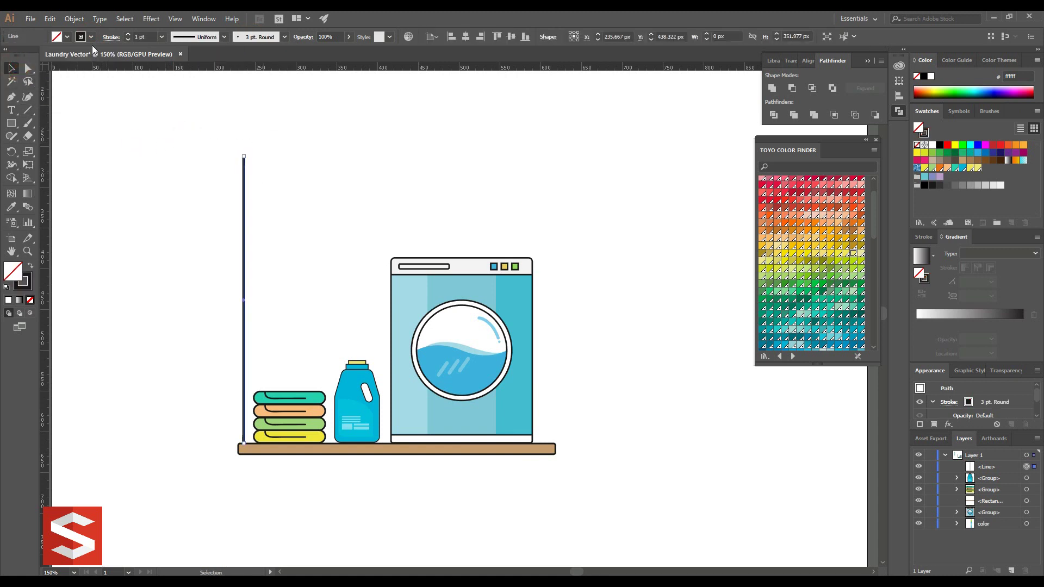
{"action": "left_click", "coordinate": [74, 18]}
{"action": "left_click", "coordinate": [50, 18]}
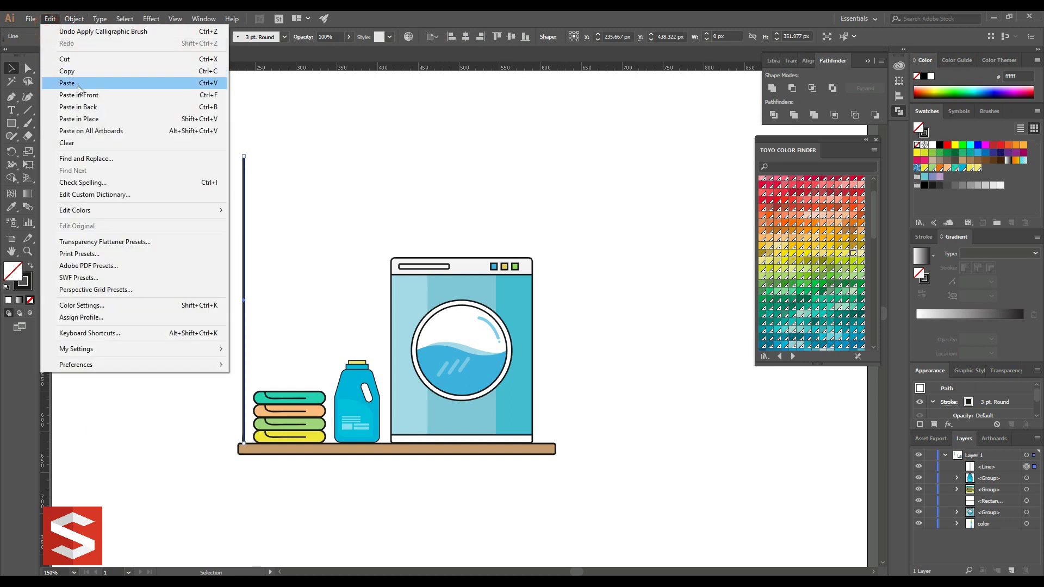
{"action": "left_click", "coordinate": [77, 84]}
{"action": "left_click_drag", "start_coordinate": [459, 188], "coordinate": [549, 169]}
{"action": "left_click", "coordinate": [596, 174]}
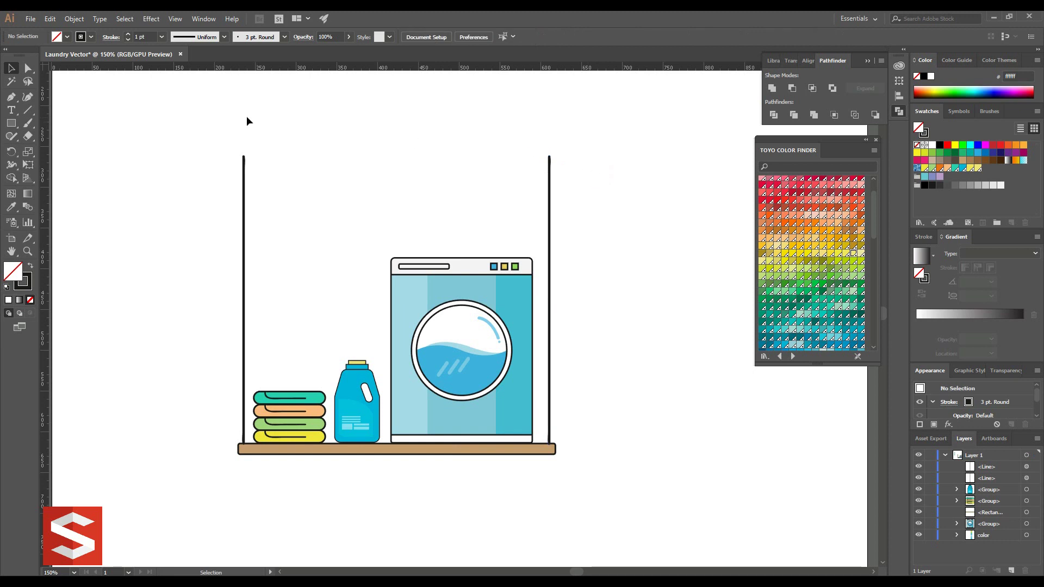
{"action": "left_click", "coordinate": [332, 159], "text": "ctrl"}
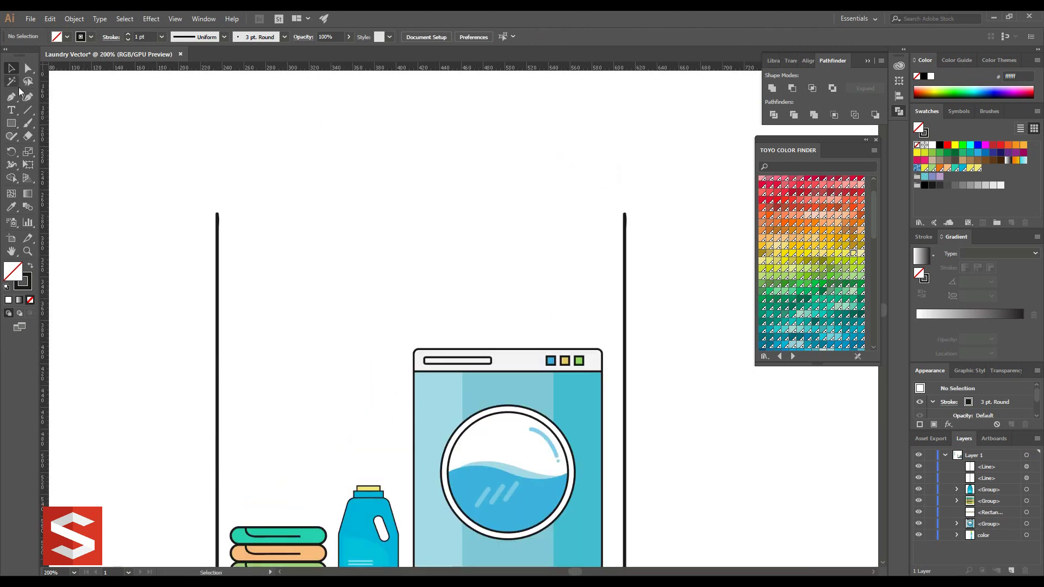
Make an open half-circle hook above the left pole by subtracting a rectangle and deleting the flat edge.
{"action": "left_click_drag", "start_coordinate": [18, 124], "coordinate": [50, 145]}
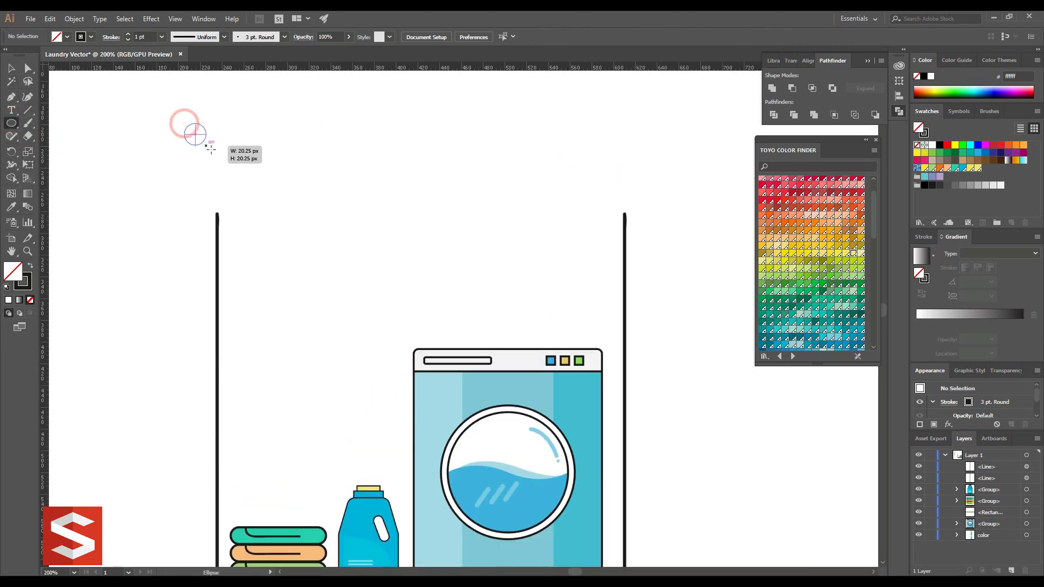
{"action": "left_click_drag", "start_coordinate": [184, 123], "coordinate": [222, 159]}
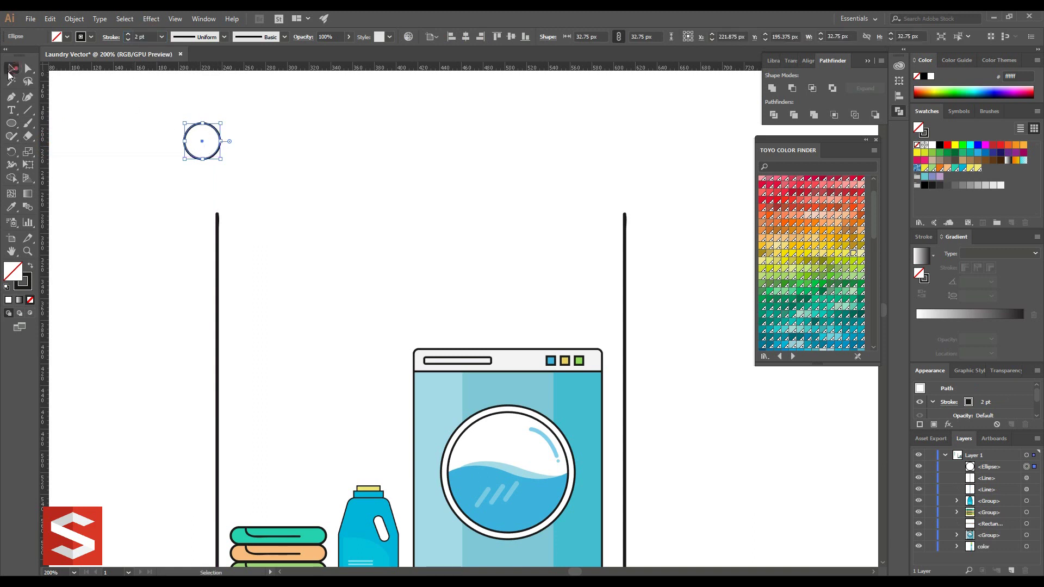
{"action": "left_click_drag", "start_coordinate": [11, 123], "coordinate": [54, 120]}
{"action": "left_click_drag", "start_coordinate": [151, 112], "coordinate": [253, 141]}
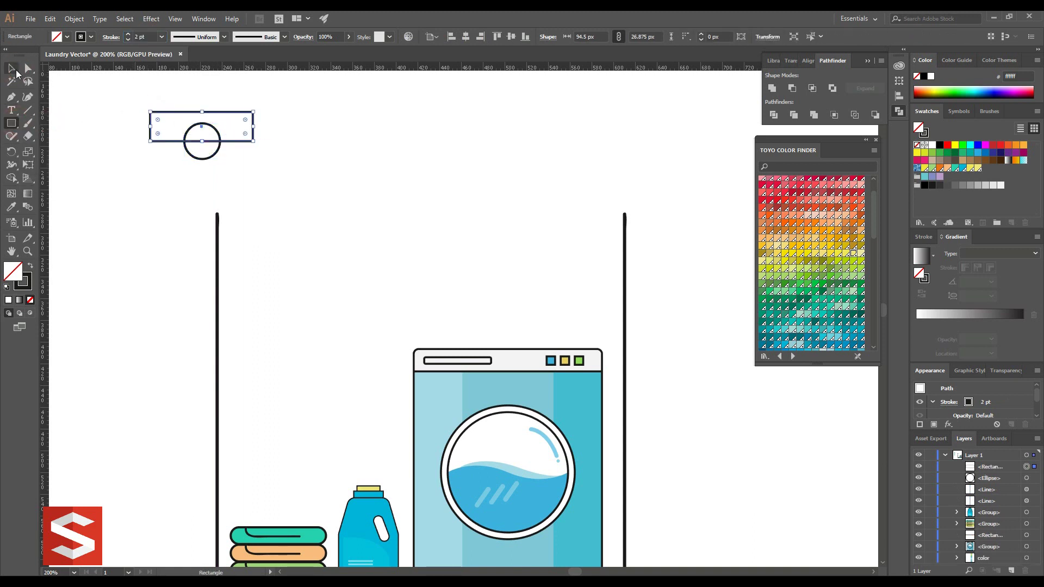
{"action": "left_click", "coordinate": [792, 88]}
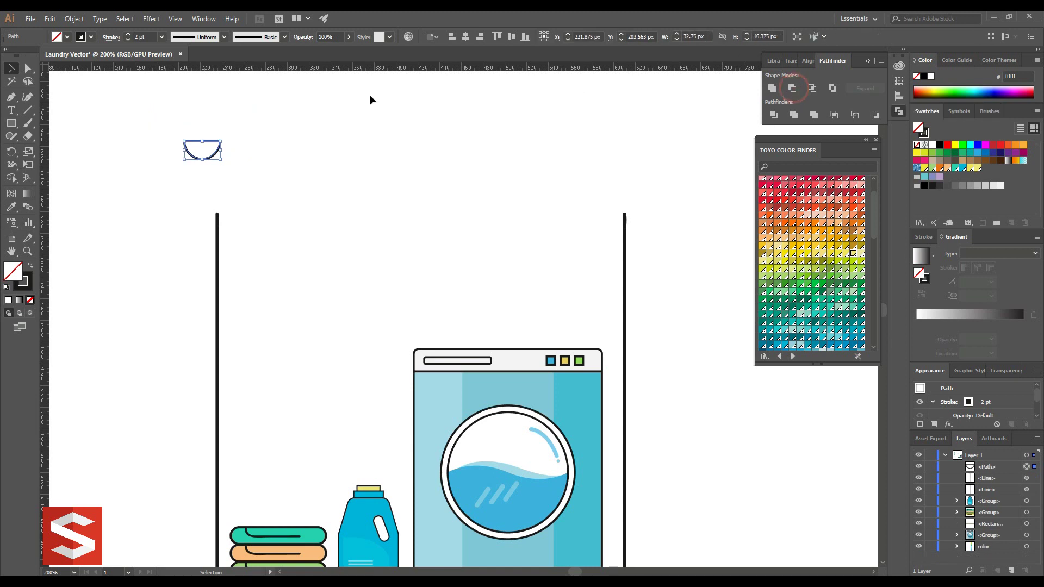
{"action": "left_click", "coordinate": [28, 67]}
{"action": "left_click_drag", "start_coordinate": [209, 150], "coordinate": [231, 209]}
{"action": "key", "text": "Delete"}
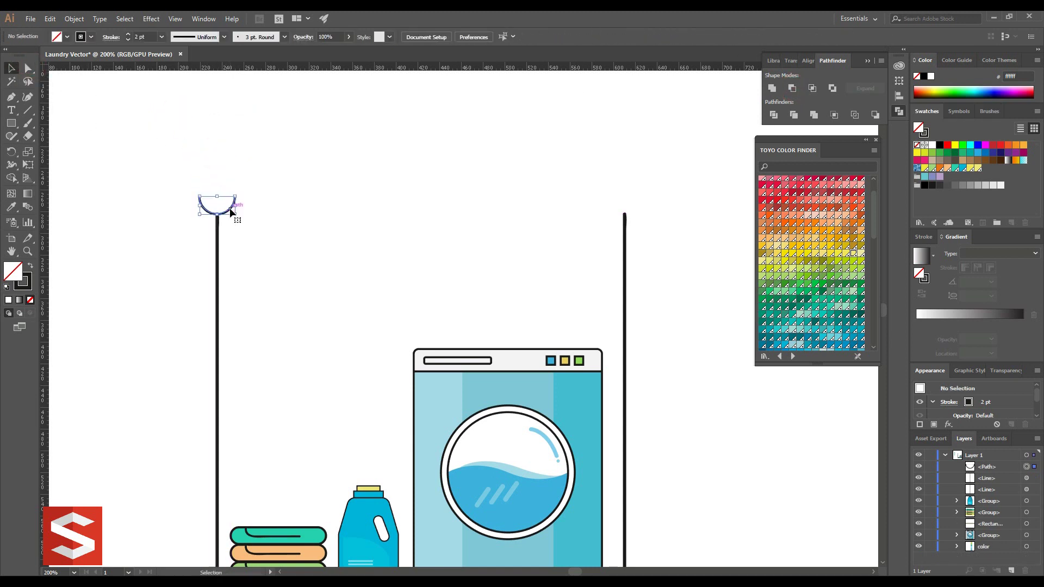
Copy the arc hook onto the top of the right pole.
{"action": "left_click", "coordinate": [50, 18]}
{"action": "left_click", "coordinate": [68, 67]}
{"action": "left_click", "coordinate": [50, 18]}
{"action": "left_click", "coordinate": [68, 81]}
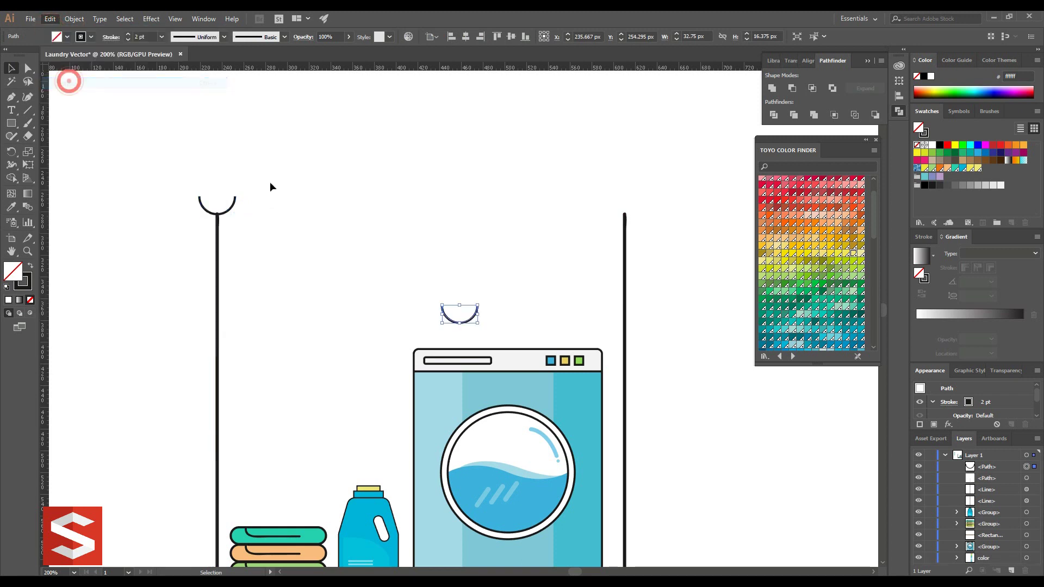
{"action": "left_click_drag", "start_coordinate": [472, 324], "coordinate": [634, 208]}
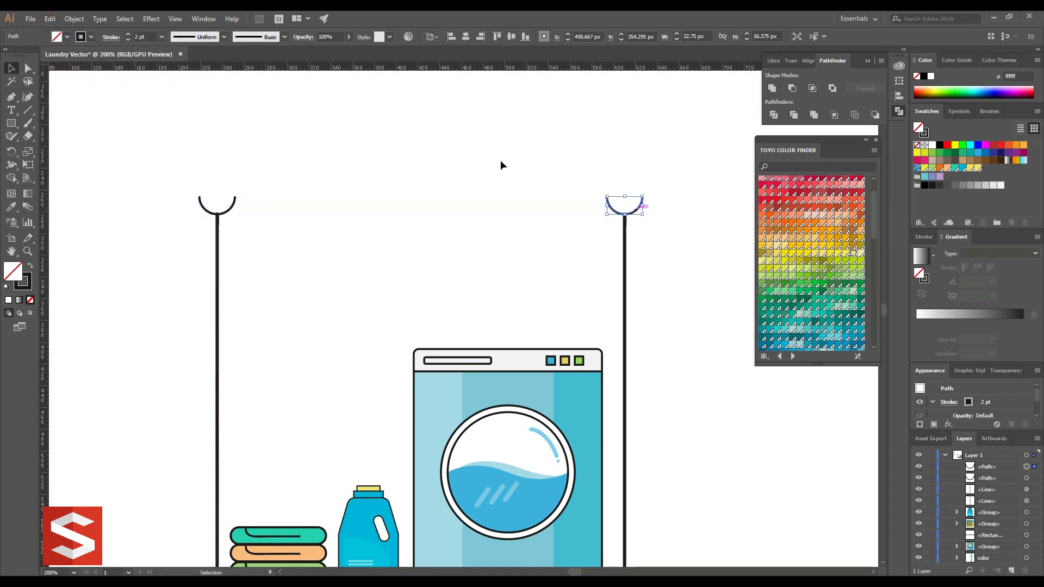
{"action": "left_click", "coordinate": [500, 161]}
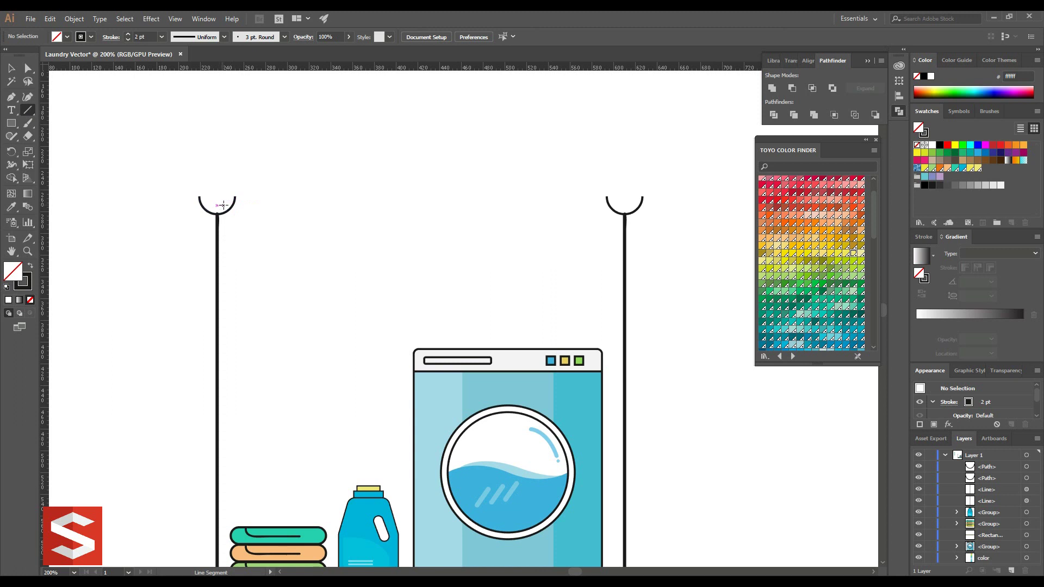
Draw a crossbar from the left hook to the right hook, matching the left pole's stroke style.
{"action": "left_click_drag", "start_coordinate": [225, 205], "coordinate": [619, 207]}
{"action": "left_click", "coordinate": [10, 207]}
{"action": "left_click", "coordinate": [218, 231]}
{"action": "key", "text": "v"}
{"action": "left_click", "coordinate": [284, 37]}
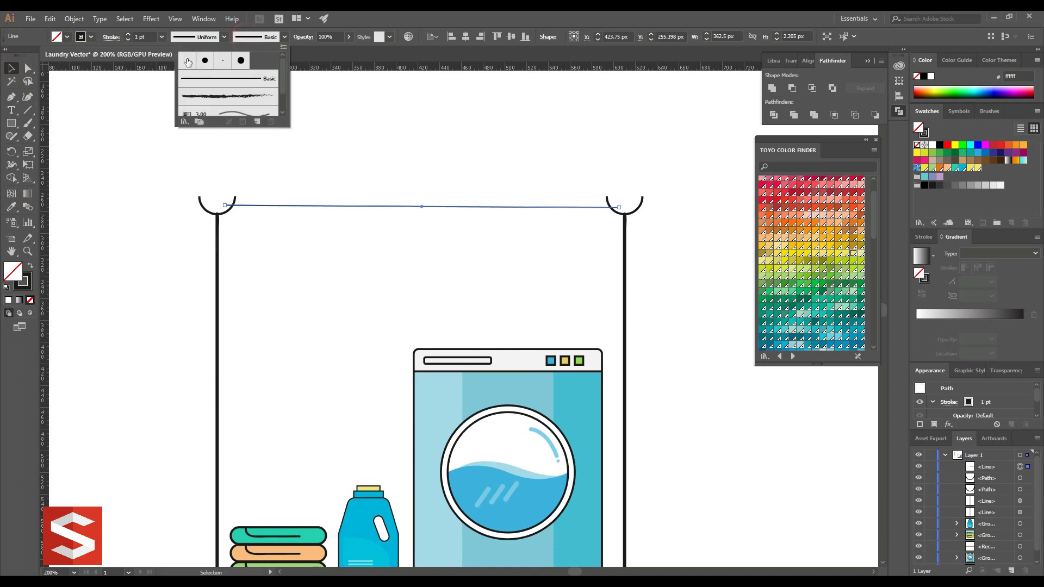
{"action": "left_click", "coordinate": [352, 131]}
{"action": "scroll", "coordinate": [351, 130], "scroll_direction": "down", "scroll_amount": 2}
{"action": "scroll", "coordinate": [351, 131], "scroll_direction": "down", "scroll_amount": 1}
{"action": "scroll", "coordinate": [351, 131], "scroll_direction": "up", "scroll_amount": 2}
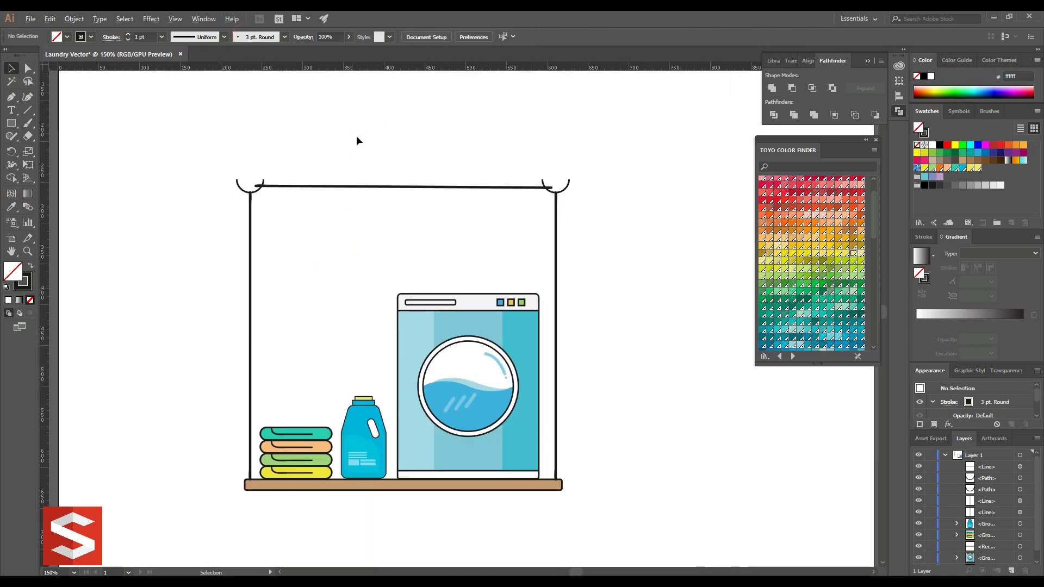
Set the whole rack's stroke weight to 2 pt.
{"action": "left_click_drag", "start_coordinate": [220, 128], "coordinate": [619, 236]}
{"action": "type", "text": "2"}
{"action": "key", "text": "Return"}
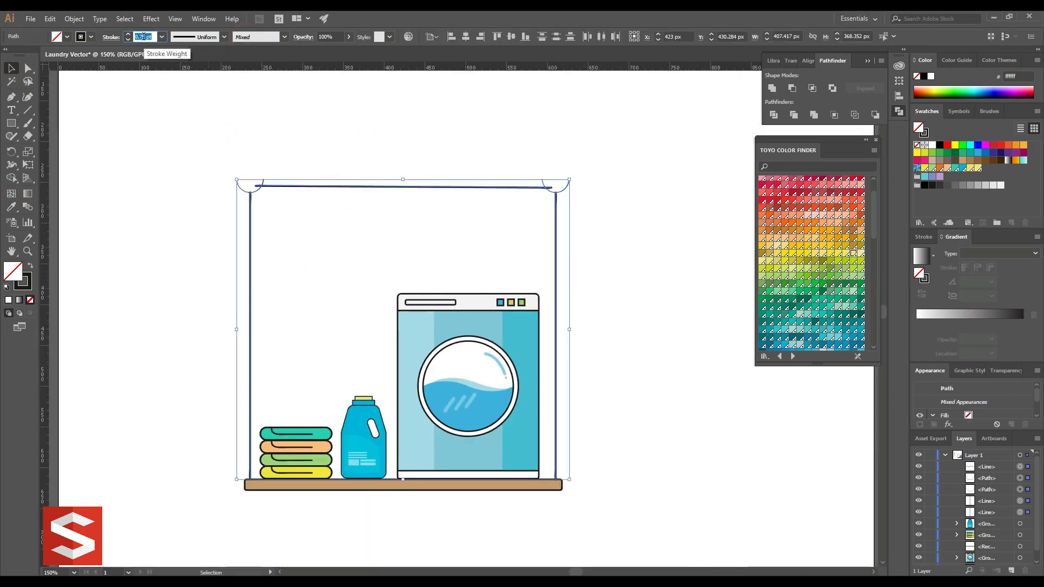
{"action": "key", "text": "Down"}
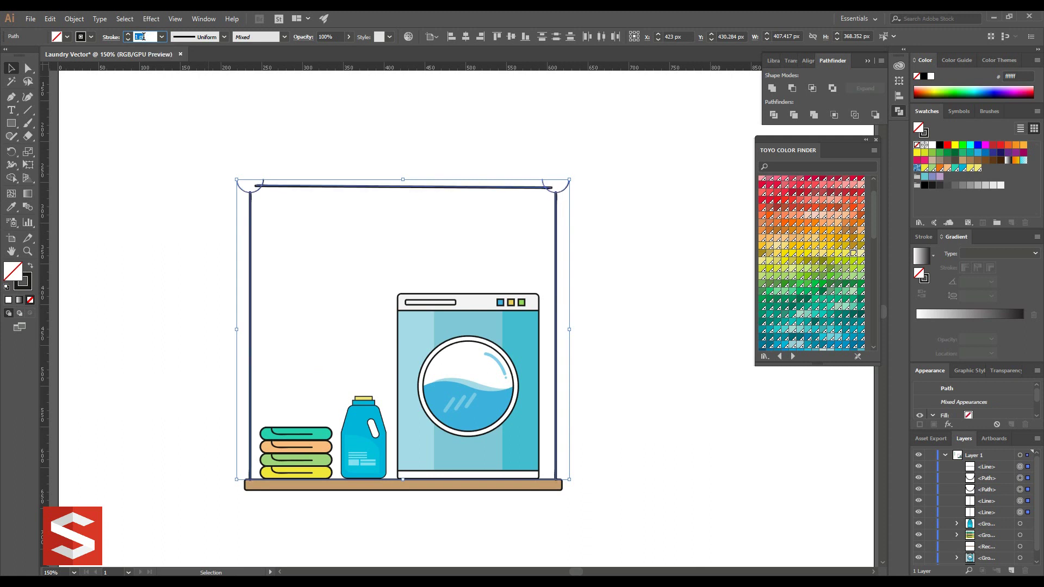
{"action": "key", "text": "Up"}
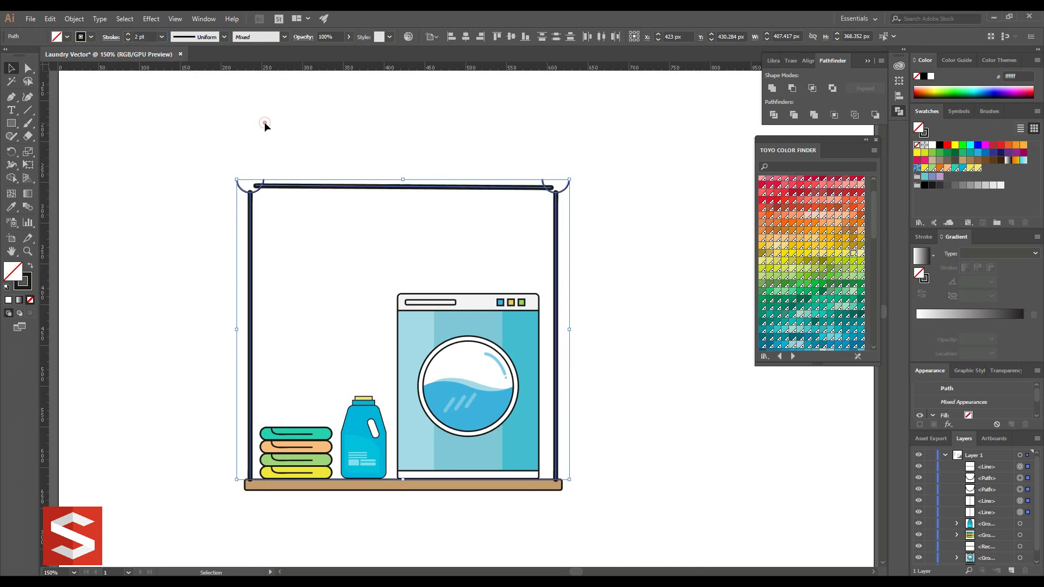
{"action": "left_click", "coordinate": [264, 122]}
Give both hooks the round brush stroke.
{"action": "left_click", "coordinate": [568, 188]}
{"action": "left_click", "coordinate": [237, 183], "text": "shift"}
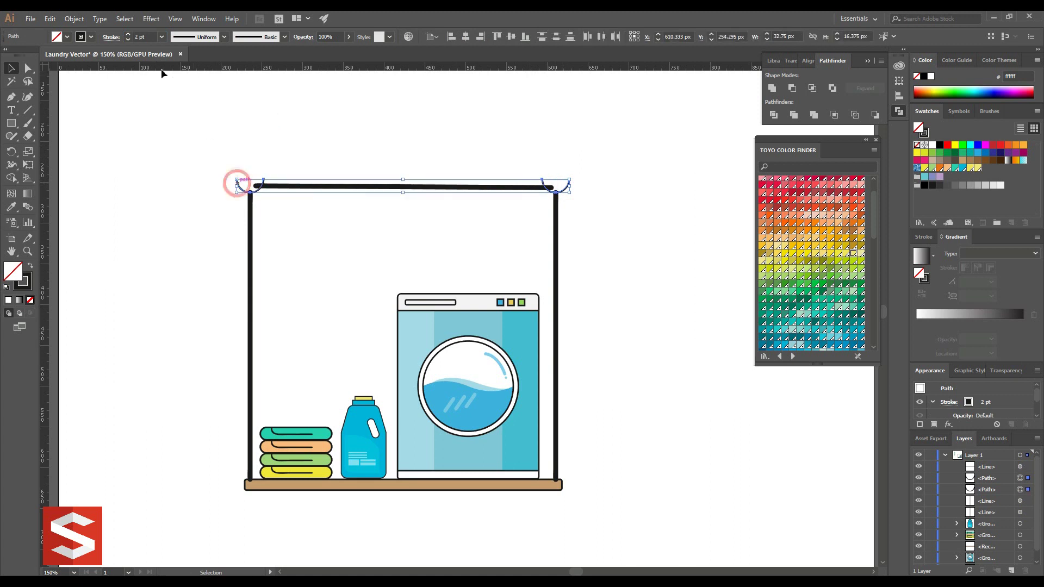
{"action": "type", "text": "5"}
{"action": "left_click", "coordinate": [252, 37]}
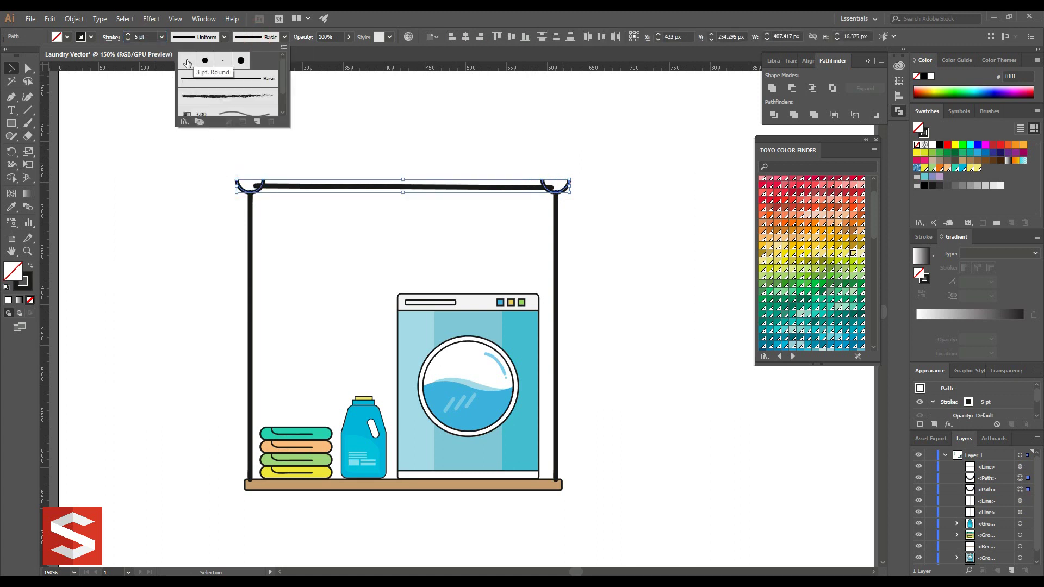
{"action": "left_click", "coordinate": [188, 58]}
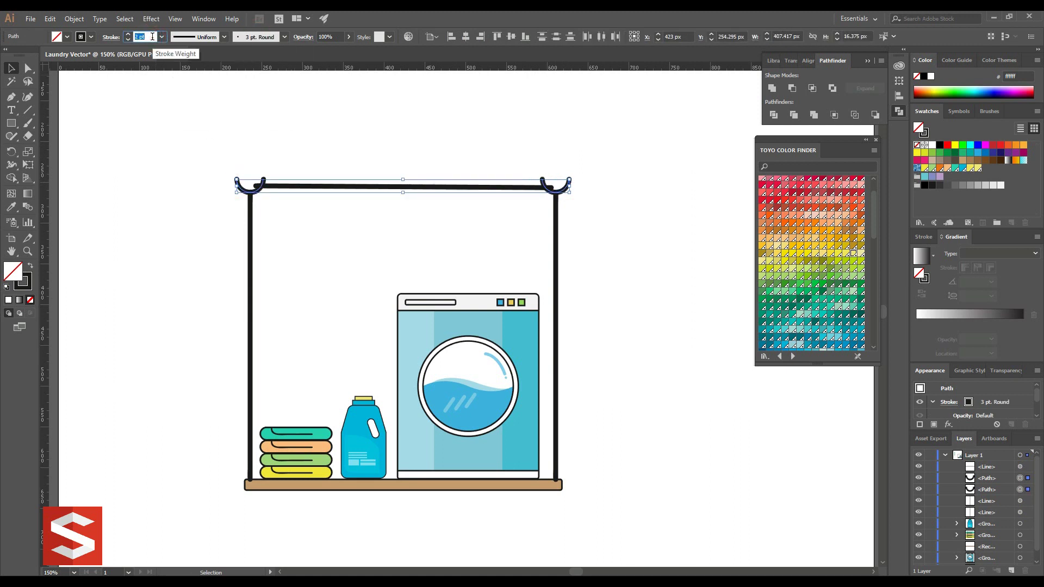
Group the rack lines, expand their appearance and outline the strokes into filled shapes.
{"action": "left_click_drag", "start_coordinate": [176, 133], "coordinate": [624, 221]}
{"action": "right_click", "coordinate": [449, 180]}
{"action": "left_click", "coordinate": [488, 251]}
{"action": "left_click", "coordinate": [74, 18]}
{"action": "left_click", "coordinate": [106, 146]}
{"action": "left_click", "coordinate": [74, 19]}
{"action": "left_click", "coordinate": [91, 134]}
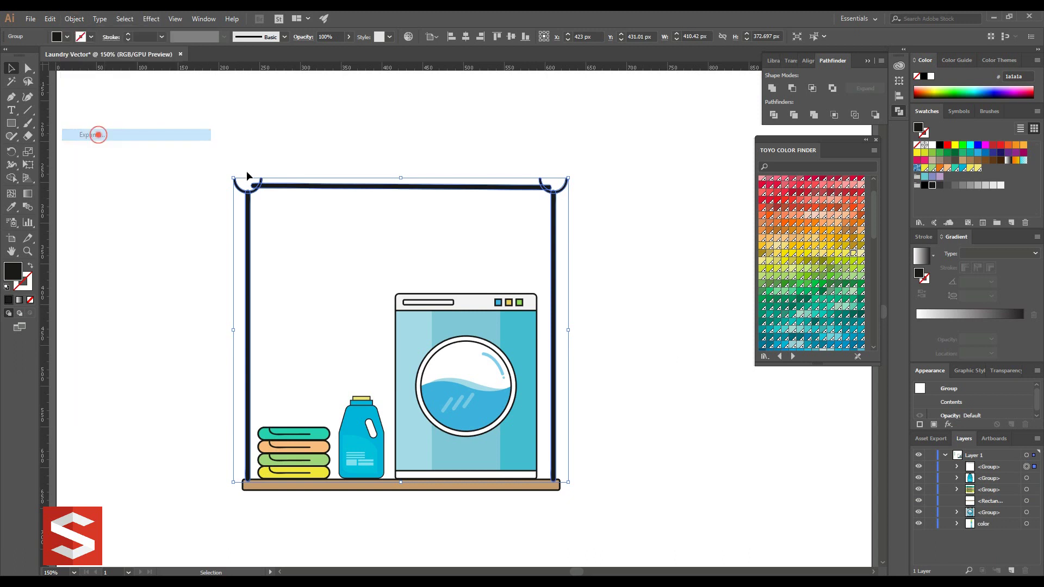
Move the rack group to the bottom of the layer stack.
{"action": "left_click", "coordinate": [353, 231]}
{"action": "left_click_drag", "start_coordinate": [196, 127], "coordinate": [638, 216]}
{"action": "left_click", "coordinate": [638, 217]}
{"action": "left_click_drag", "start_coordinate": [121, 168], "coordinate": [595, 231]}
{"action": "left_click", "coordinate": [989, 466]}
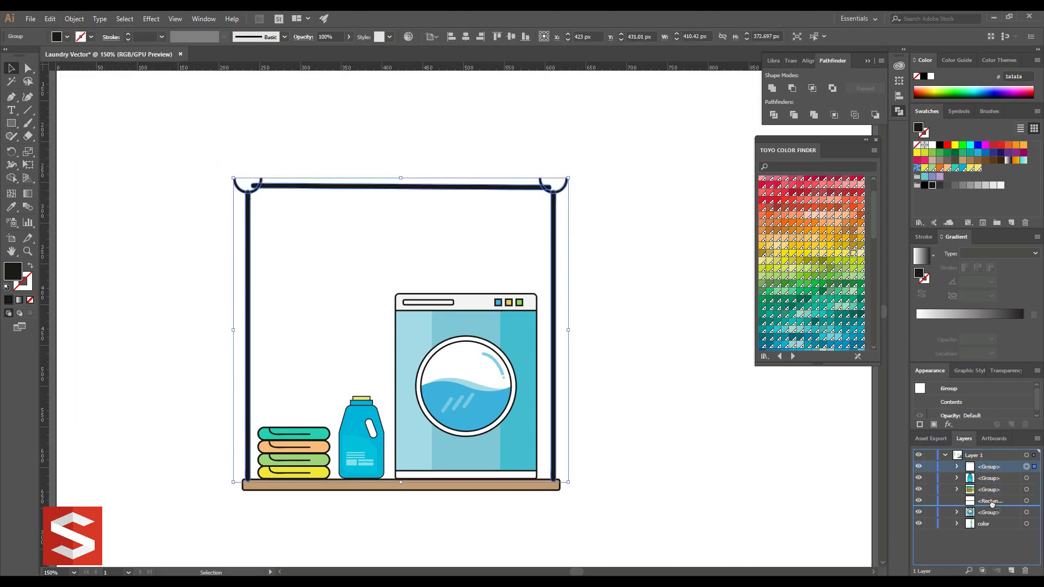
{"action": "left_click_drag", "start_coordinate": [991, 504], "coordinate": [992, 528]}
{"action": "left_click", "coordinate": [717, 444]}
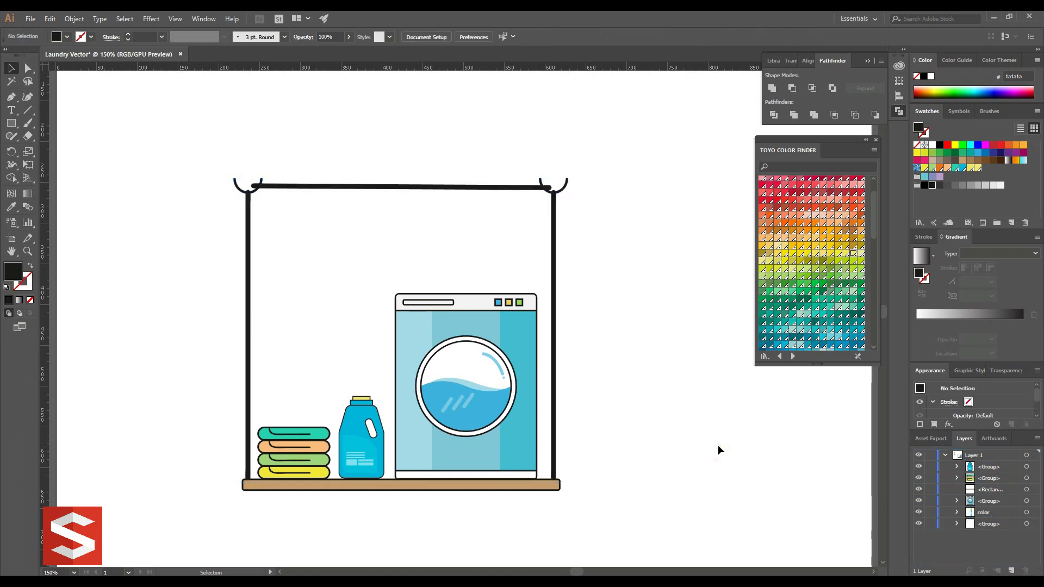
{"action": "left_click_drag", "start_coordinate": [228, 152], "coordinate": [267, 143]}
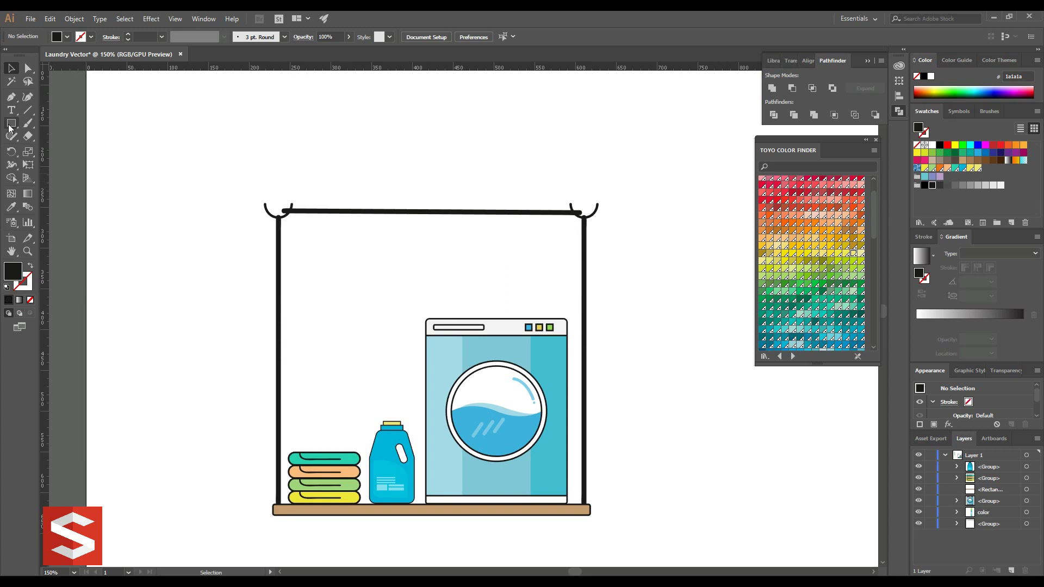
{"action": "scroll", "coordinate": [174, 193], "scroll_direction": "up", "scroll_amount": 3}
Draw a wide black-outlined rectangle with no fill for the shirt's shoulders.
{"action": "left_click_drag", "start_coordinate": [269, 137], "coordinate": [485, 175]}
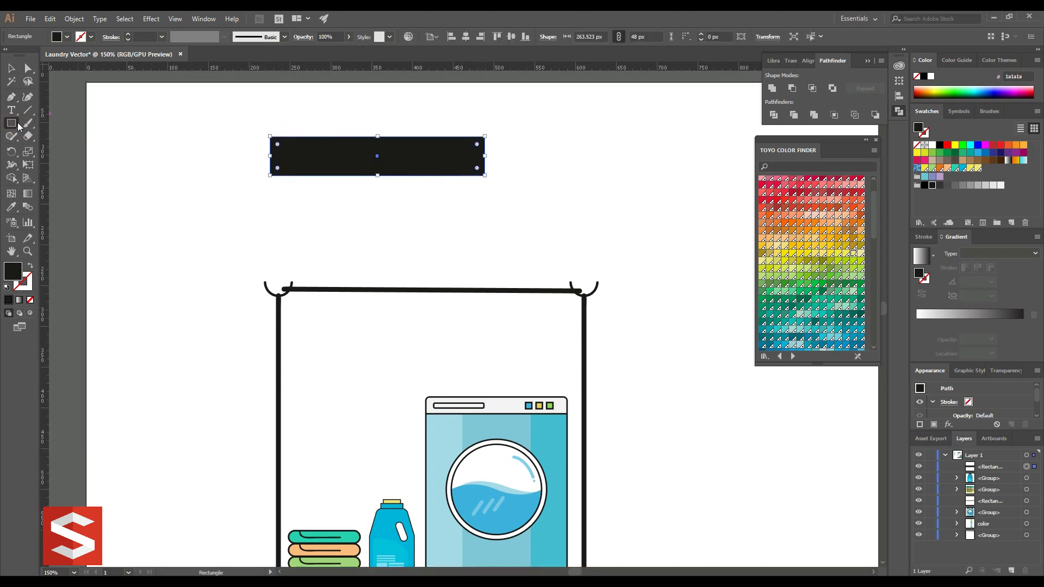
{"action": "left_click", "coordinate": [142, 35]}
{"action": "left_click", "coordinate": [67, 37]}
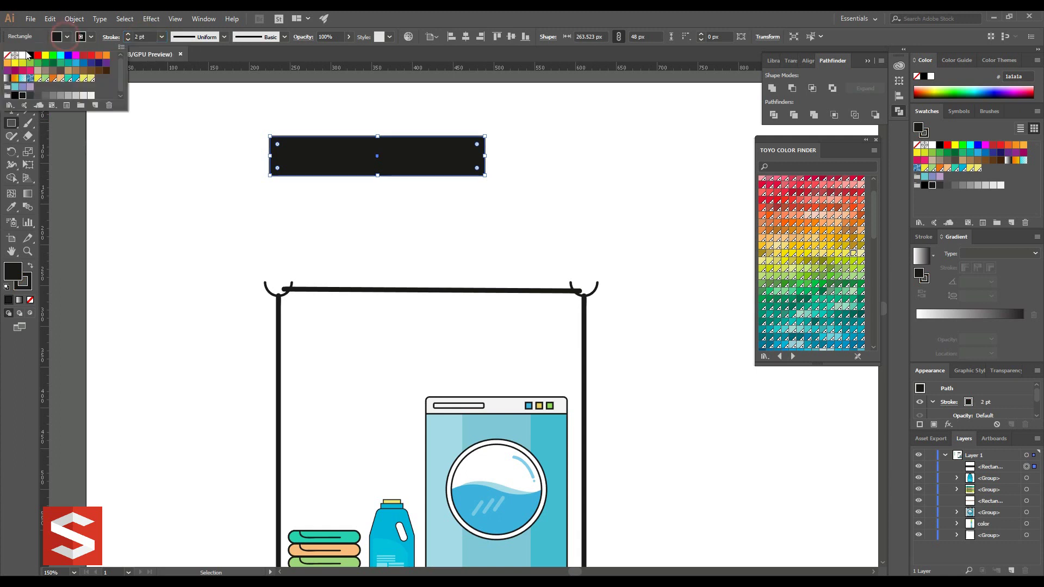
{"action": "left_click", "coordinate": [7, 60]}
{"action": "key", "text": "Escape"}
{"action": "left_click", "coordinate": [14, 68]}
Cut a circular neck notch into the shoulders' top edge with Minus Front.
{"action": "left_click_drag", "start_coordinate": [11, 123], "coordinate": [48, 148]}
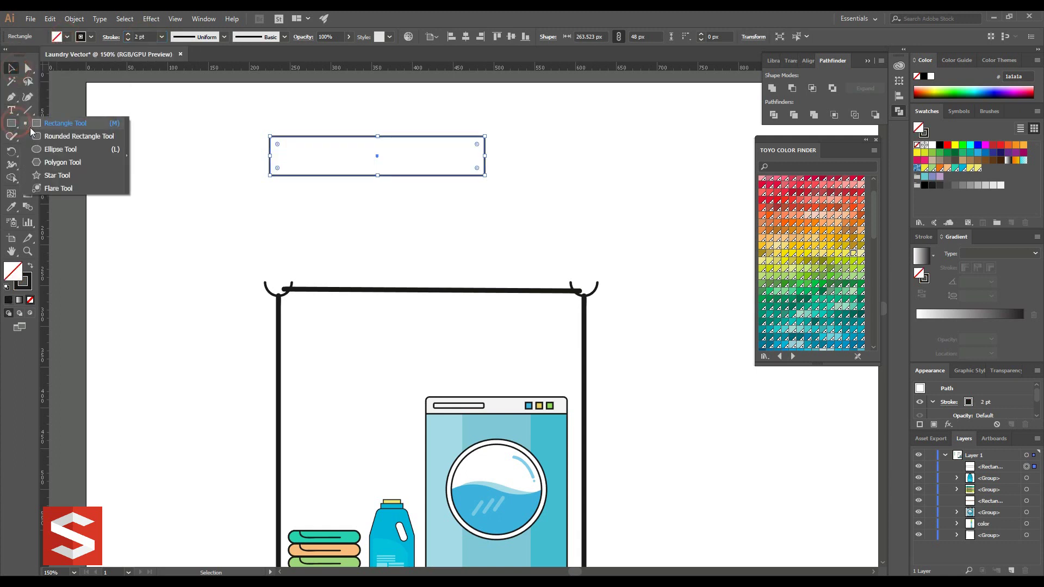
{"action": "mouse_move", "coordinate": [347, 115]}
{"action": "left_mouse_down"}
{"action": "mouse_move", "coordinate": [402, 168]}
{"action": "mouse_move", "coordinate": [401, 152]}
{"action": "left_mouse_up"}
{"action": "key", "text": "v"}
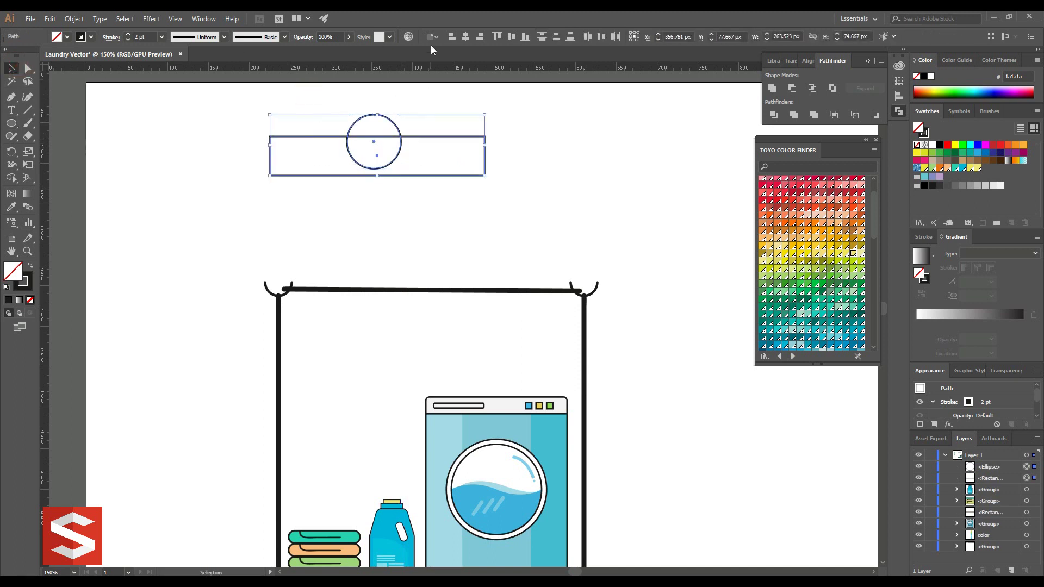
{"action": "left_click", "coordinate": [419, 87]}
{"action": "left_click_drag", "start_coordinate": [376, 115], "coordinate": [375, 102]}
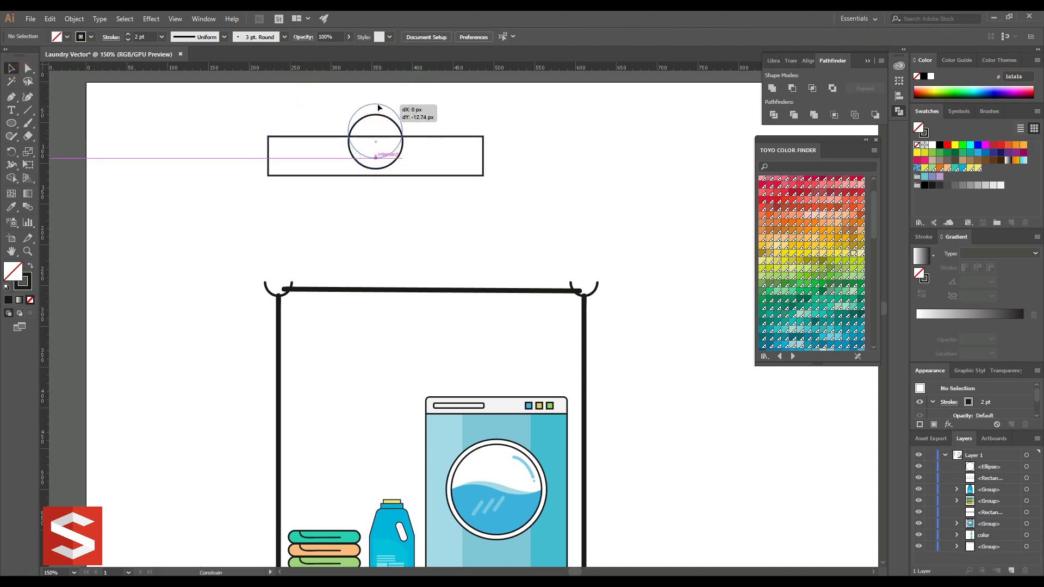
{"action": "left_click", "coordinate": [795, 90]}
{"action": "left_click", "coordinate": [548, 131]}
Draw the shirt body rectangle, centre it under the shoulders and unite them.
{"action": "left_click_drag", "start_coordinate": [11, 123], "coordinate": [48, 123]}
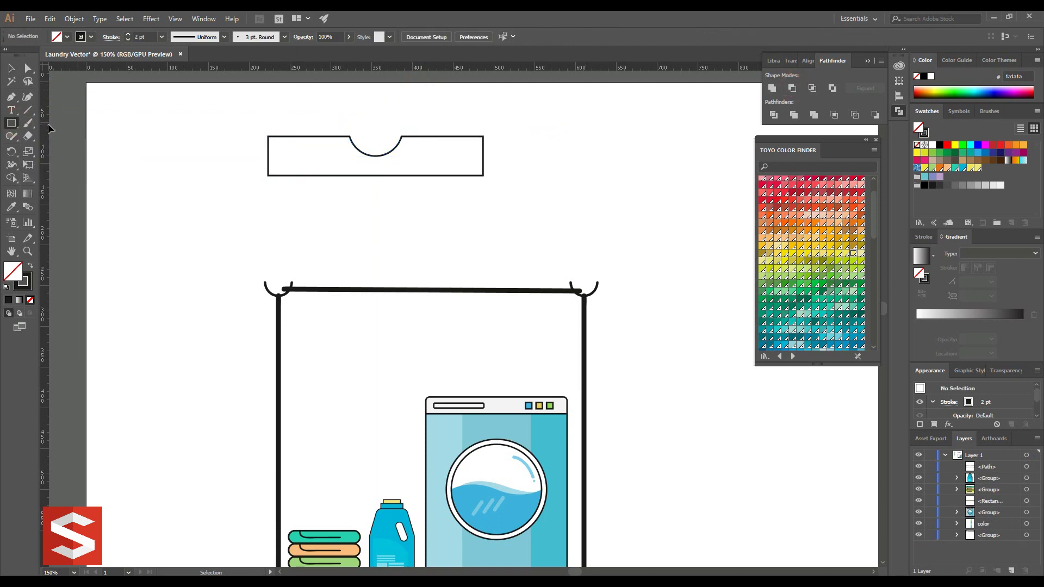
{"action": "left_click_drag", "start_coordinate": [281, 175], "coordinate": [470, 319]}
{"action": "key", "text": "v"}
{"action": "left_click_drag", "start_coordinate": [151, 88], "coordinate": [447, 190]}
{"action": "left_click", "coordinate": [428, 37]}
{"action": "left_click", "coordinate": [478, 51]}
{"action": "left_click", "coordinate": [466, 38]}
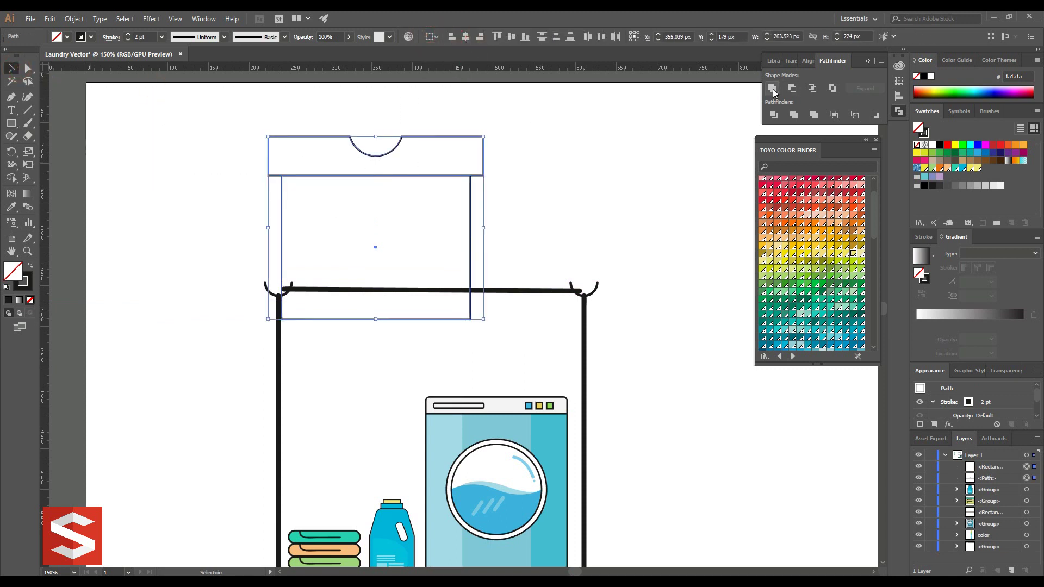
{"action": "left_click", "coordinate": [773, 89]}
Round the shirt's corners, fill it pale yellow and shrink it to fit the rack.
{"action": "key", "text": "a"}
{"action": "left_click_drag", "start_coordinate": [275, 143], "coordinate": [282, 150]}
{"action": "left_click", "coordinate": [12, 69]}
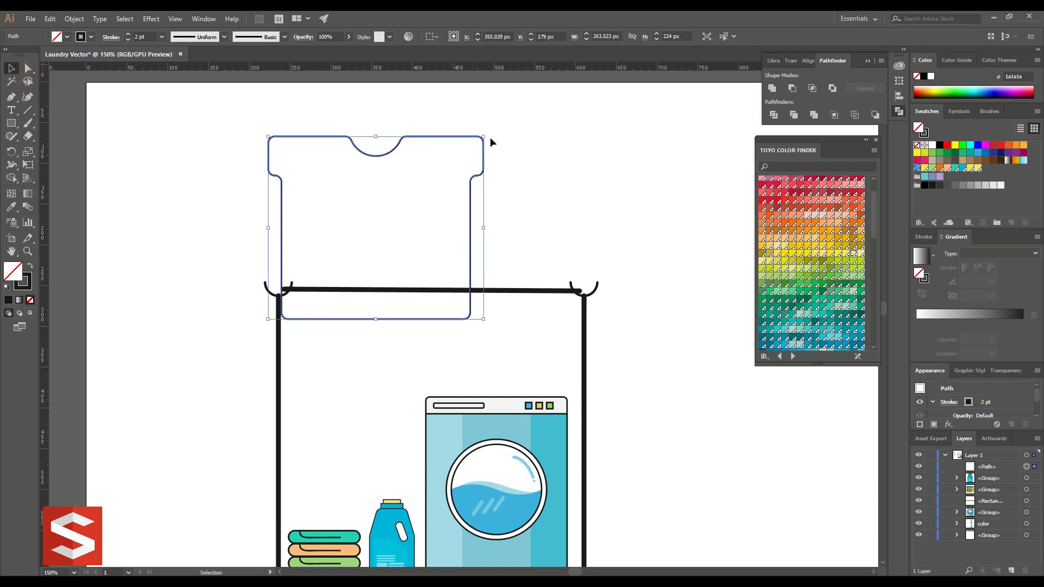
{"action": "left_click", "coordinate": [852, 254]}
{"action": "left_click_drag", "start_coordinate": [483, 136], "coordinate": [409, 170]}
{"action": "left_click_drag", "start_coordinate": [410, 227], "coordinate": [348, 314]}
{"action": "scroll", "coordinate": [295, 158], "scroll_direction": "down", "scroll_amount": 3}
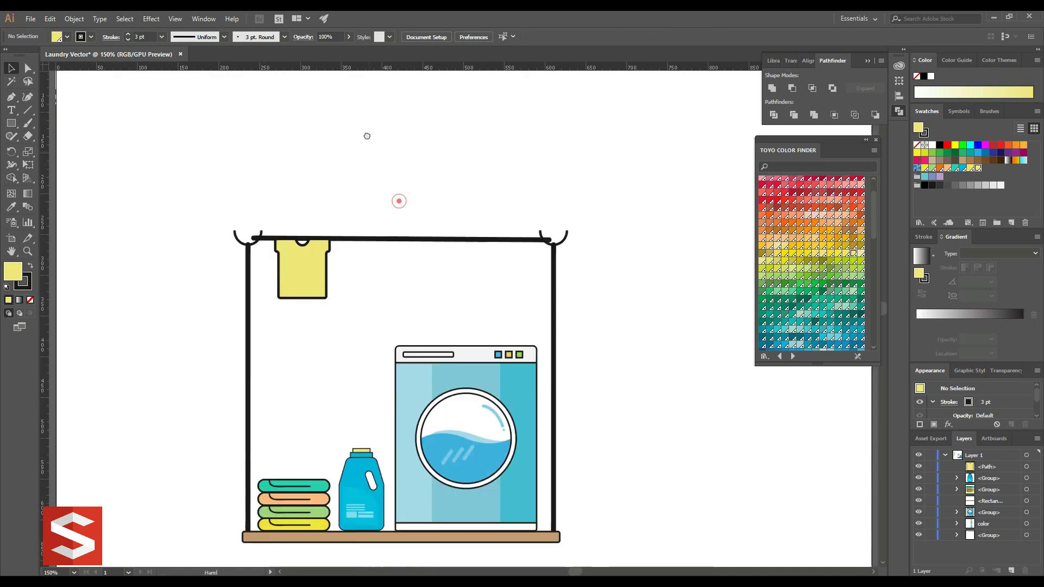
Paste a copy of the yellow shirt in front, move it right and colour it green.
{"action": "left_click", "coordinate": [74, 18]}
{"action": "left_click", "coordinate": [76, 71]}
{"action": "left_click", "coordinate": [50, 18]}
{"action": "left_click", "coordinate": [95, 96]}
{"action": "left_click_drag", "start_coordinate": [307, 255], "coordinate": [370, 256]}
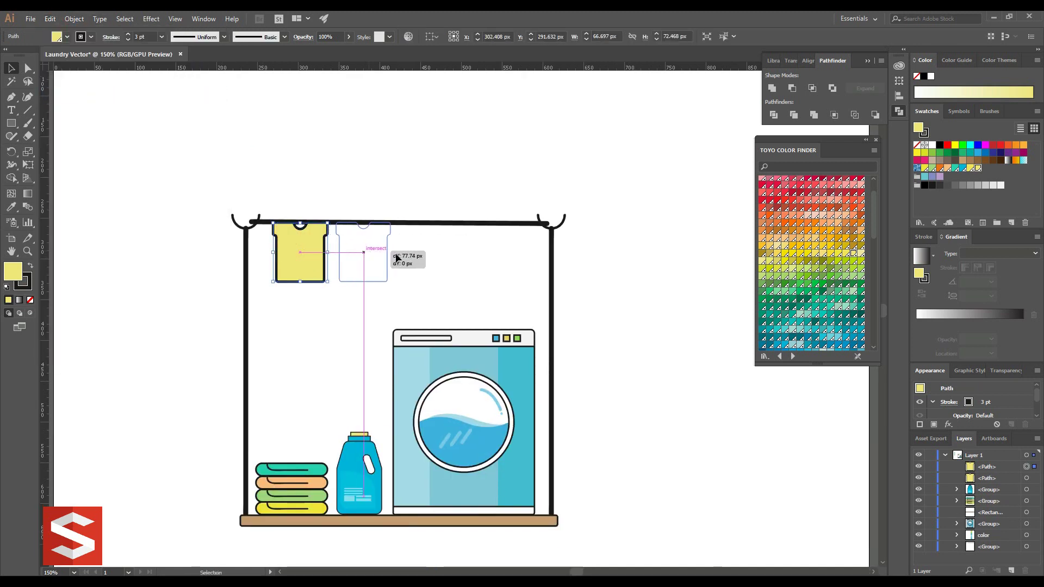
{"action": "left_click", "coordinate": [853, 268]}
Add third and fourth shirt copies along the rack, coloured gold and blue.
{"action": "left_click", "coordinate": [50, 18]}
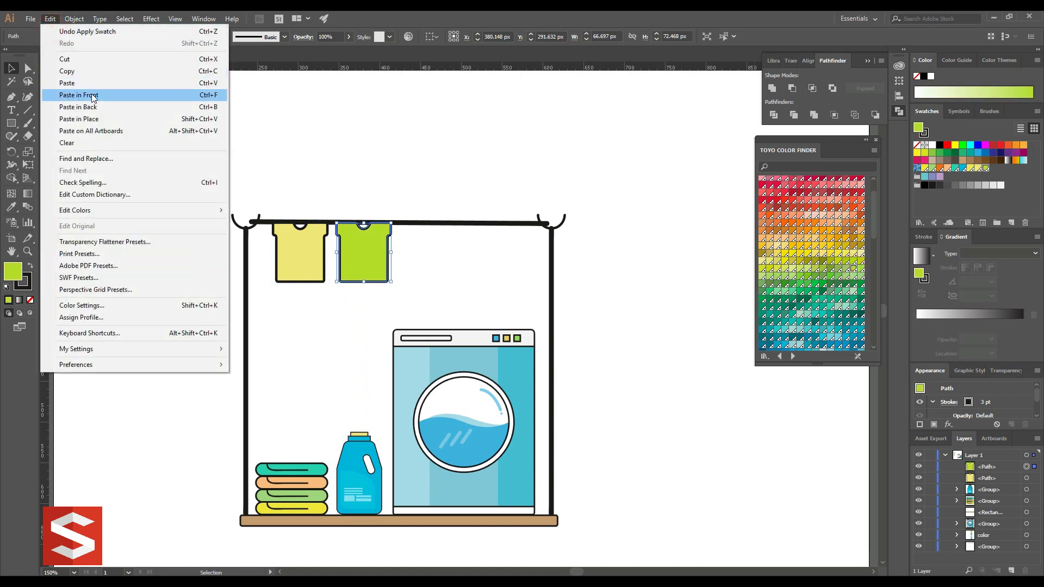
{"action": "left_click", "coordinate": [95, 95]}
{"action": "left_click_drag", "start_coordinate": [306, 247], "coordinate": [434, 247]}
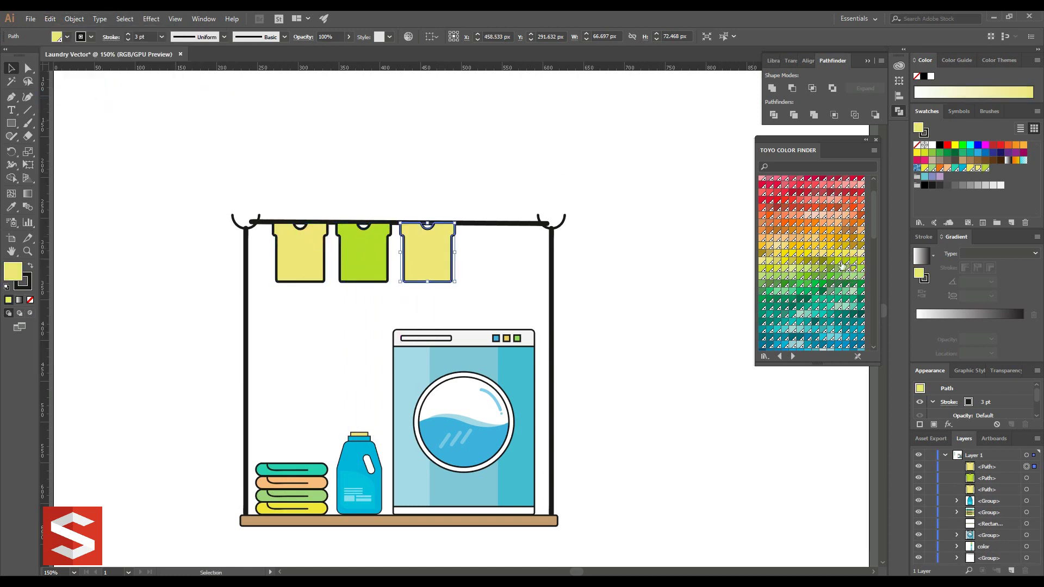
{"action": "left_click", "coordinate": [859, 238]}
{"action": "left_click", "coordinate": [50, 19]}
{"action": "left_click", "coordinate": [94, 95]}
{"action": "left_click_drag", "start_coordinate": [305, 246], "coordinate": [497, 247]}
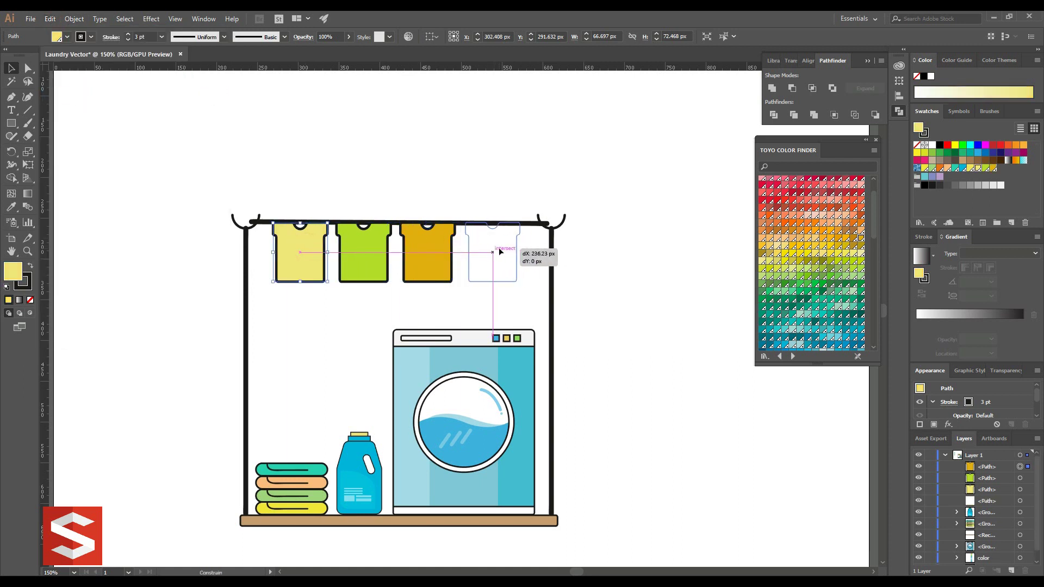
{"action": "left_click", "coordinate": [837, 336]}
{"action": "left_click", "coordinate": [647, 219]}
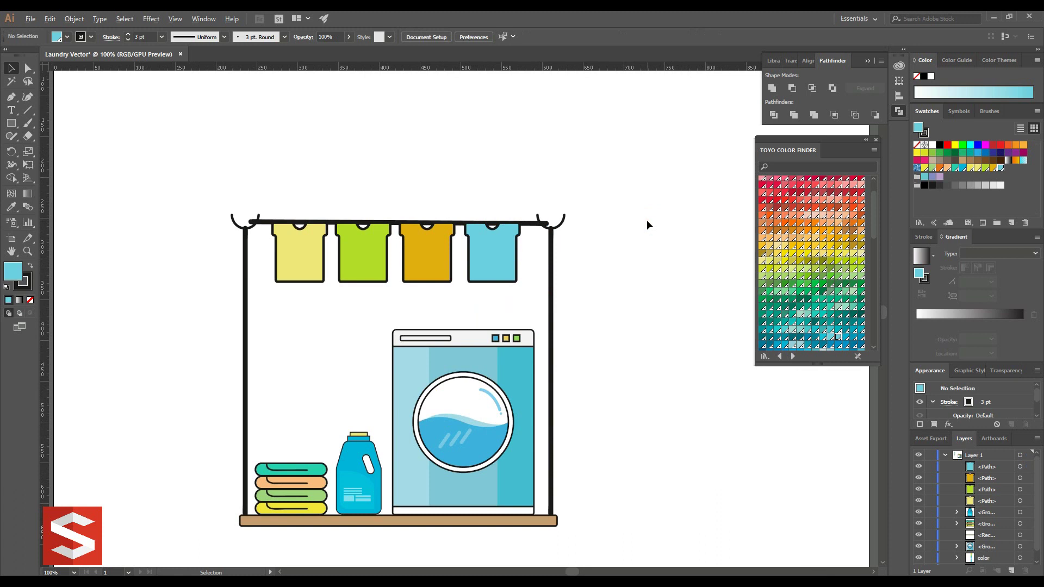
Group the four shirts together.
{"action": "left_click_drag", "start_coordinate": [646, 220], "coordinate": [615, 208]}
{"action": "scroll", "coordinate": [615, 208], "scroll_direction": "down", "scroll_amount": 1, "text": "alt"}
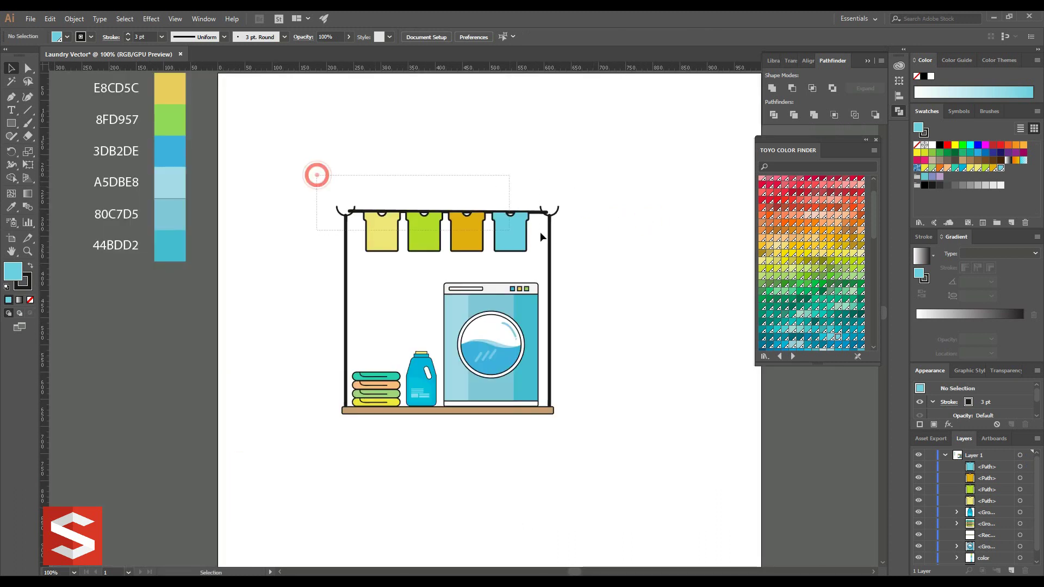
{"action": "left_click_drag", "start_coordinate": [540, 236], "coordinate": [541, 237]}
{"action": "right_click", "coordinate": [524, 228]}
{"action": "left_click", "coordinate": [553, 293]}
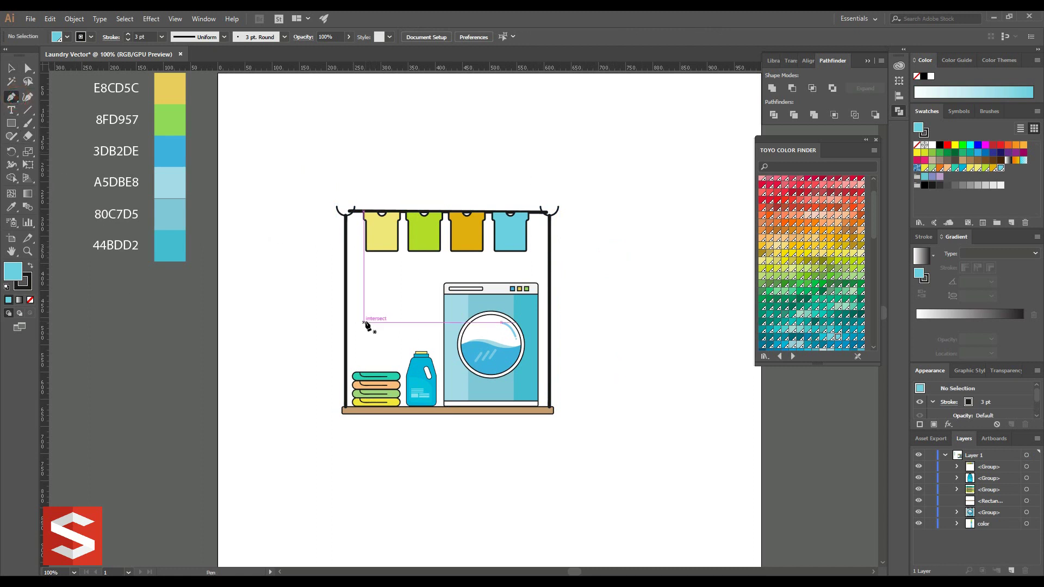
Move the shirts group lower in the Layers stacking order.
{"action": "left_click_drag", "start_coordinate": [308, 173], "coordinate": [583, 415]}
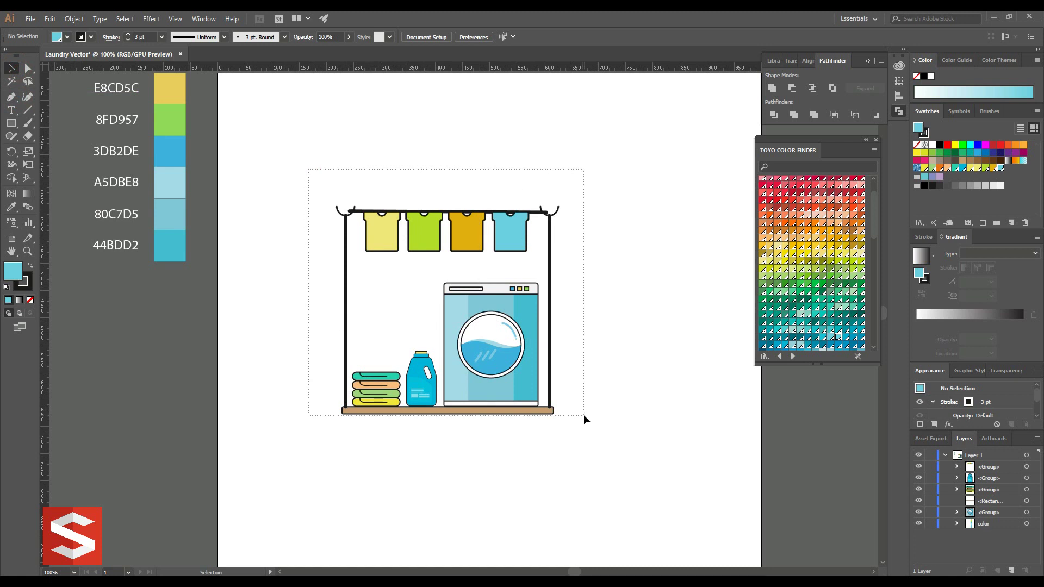
{"action": "left_click", "coordinate": [614, 312]}
{"action": "left_click", "coordinate": [428, 234]}
{"action": "left_click_drag", "start_coordinate": [988, 466], "coordinate": [989, 507]}
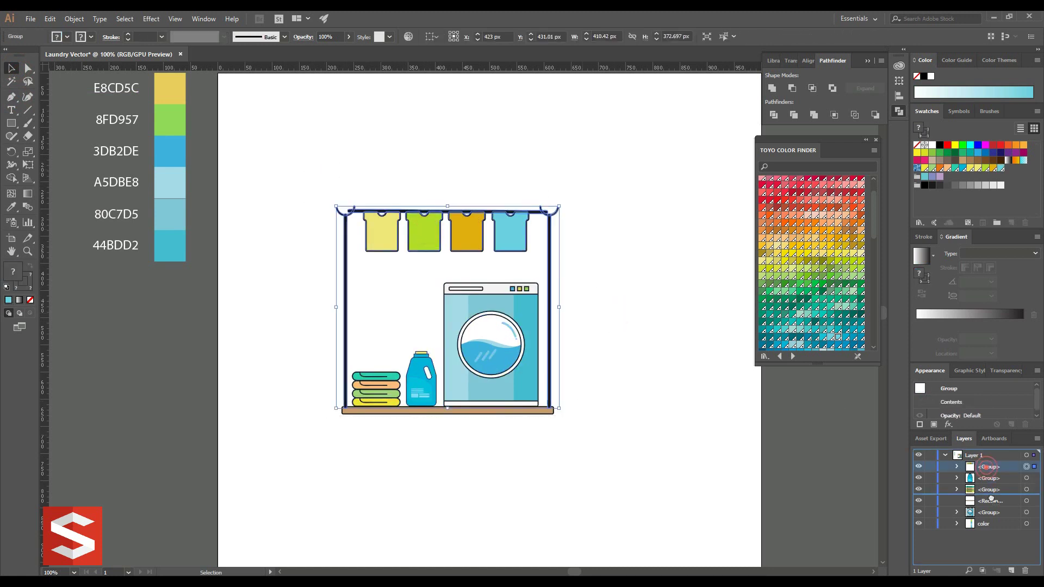
{"action": "left_click", "coordinate": [651, 391]}
Group the entire laundry artwork and centre it horizontally and vertically on the artboard.
{"action": "left_click_drag", "start_coordinate": [620, 450], "coordinate": [374, 214]}
{"action": "right_click", "coordinate": [375, 214]}
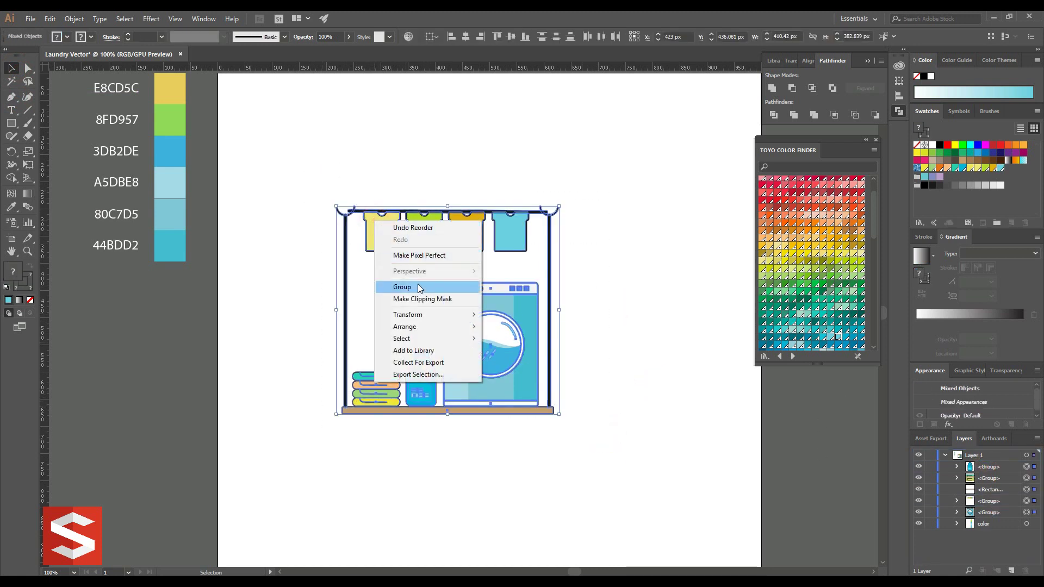
{"action": "left_click", "coordinate": [419, 287]}
{"action": "left_click", "coordinate": [435, 37]}
{"action": "left_click", "coordinate": [443, 70]}
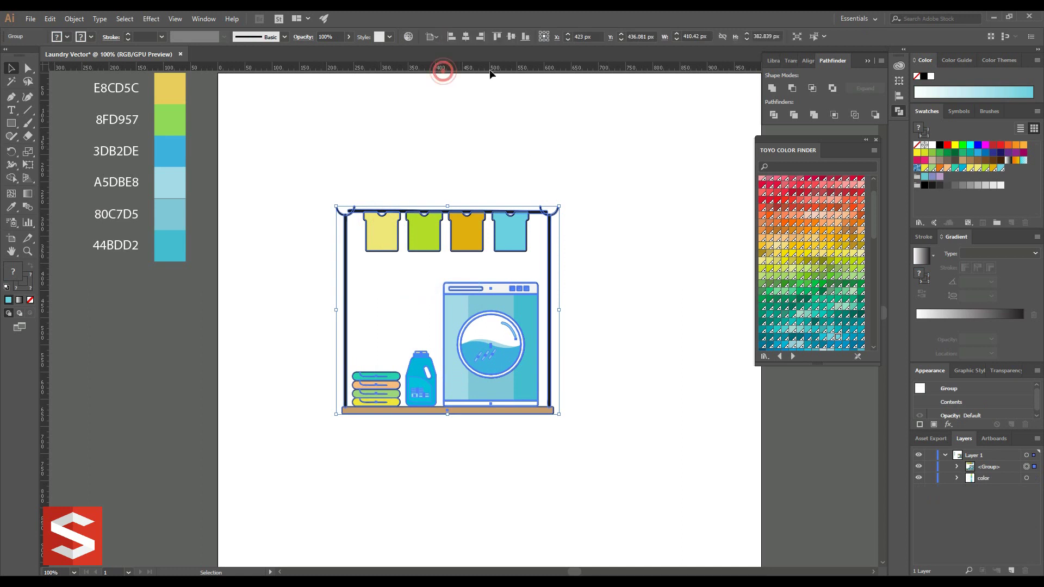
{"action": "left_click", "coordinate": [508, 36]}
{"action": "left_click", "coordinate": [469, 38]}
{"action": "left_click", "coordinate": [518, 152]}
{"action": "key", "text": "ctrl+0"}
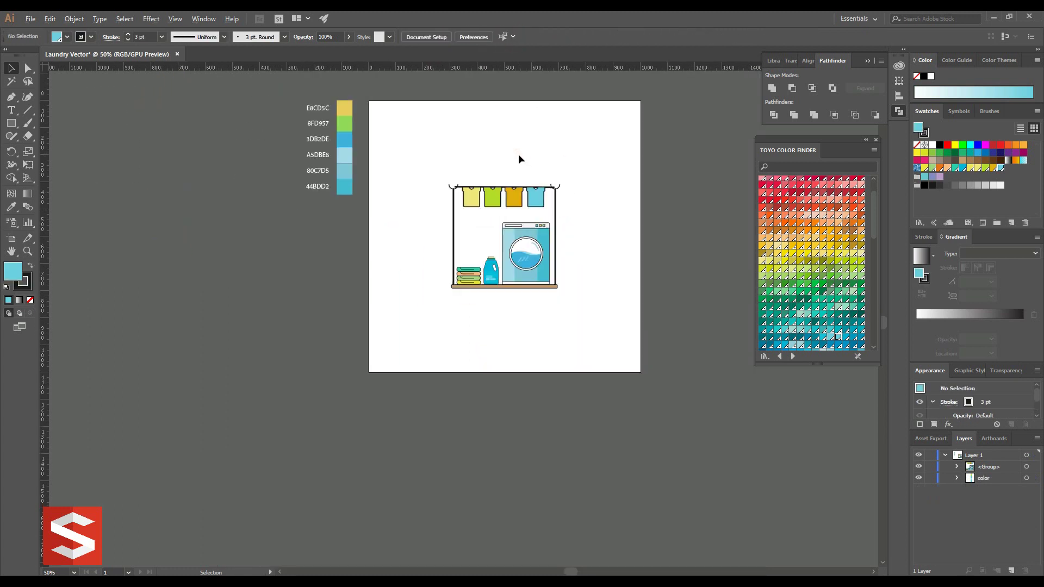
{"action": "key", "text": "ctrl+1"}
Draw a large curved blob with the Pen tool and send it behind the washer group.
{"action": "mouse_move", "coordinate": [416, 322]}
{"action": "left_mouse_down"}
{"action": "mouse_move", "coordinate": [428, 292]}
{"action": "mouse_move", "coordinate": [519, 283]}
{"action": "left_mouse_up"}
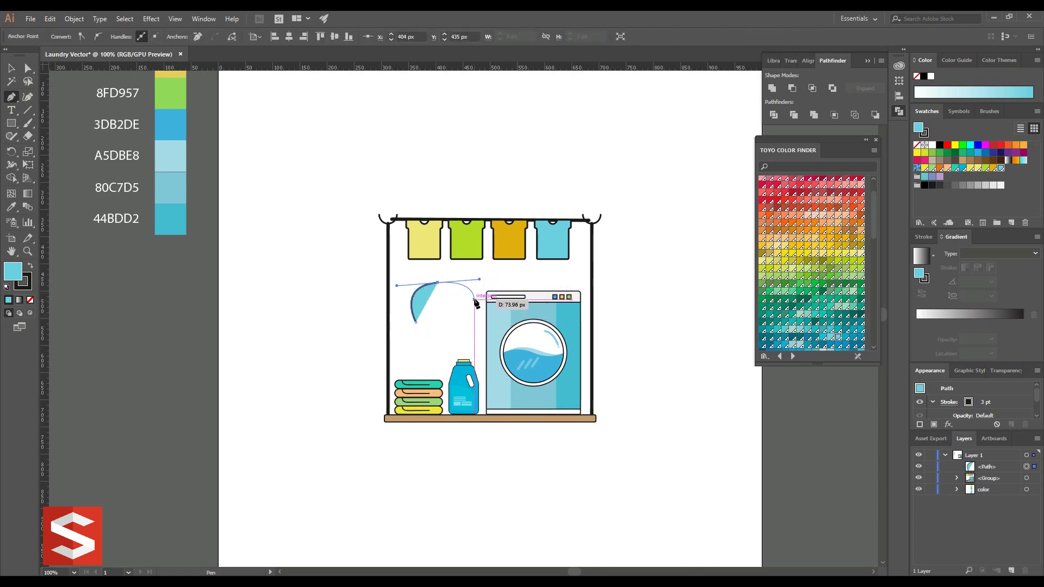
{"action": "left_click_drag", "start_coordinate": [475, 333], "coordinate": [475, 330]}
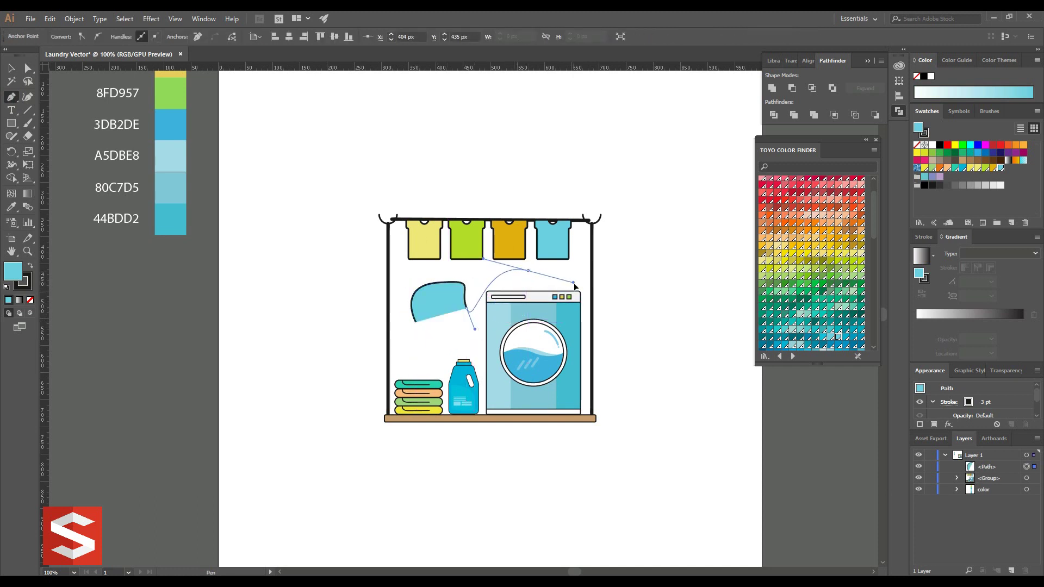
{"action": "mouse_move", "coordinate": [596, 326]}
{"action": "left_mouse_down"}
{"action": "mouse_move", "coordinate": [524, 426]}
{"action": "mouse_move", "coordinate": [431, 460]}
{"action": "left_mouse_up"}
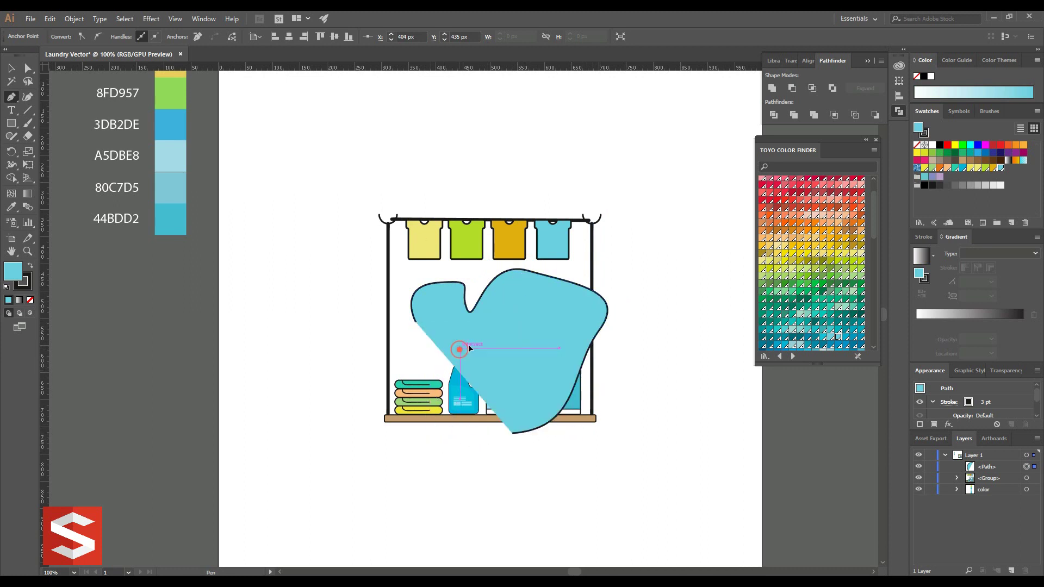
{"action": "left_click_drag", "start_coordinate": [462, 344], "coordinate": [469, 343]}
{"action": "key", "text": "v"}
{"action": "left_click_drag", "start_coordinate": [544, 315], "coordinate": [529, 312]}
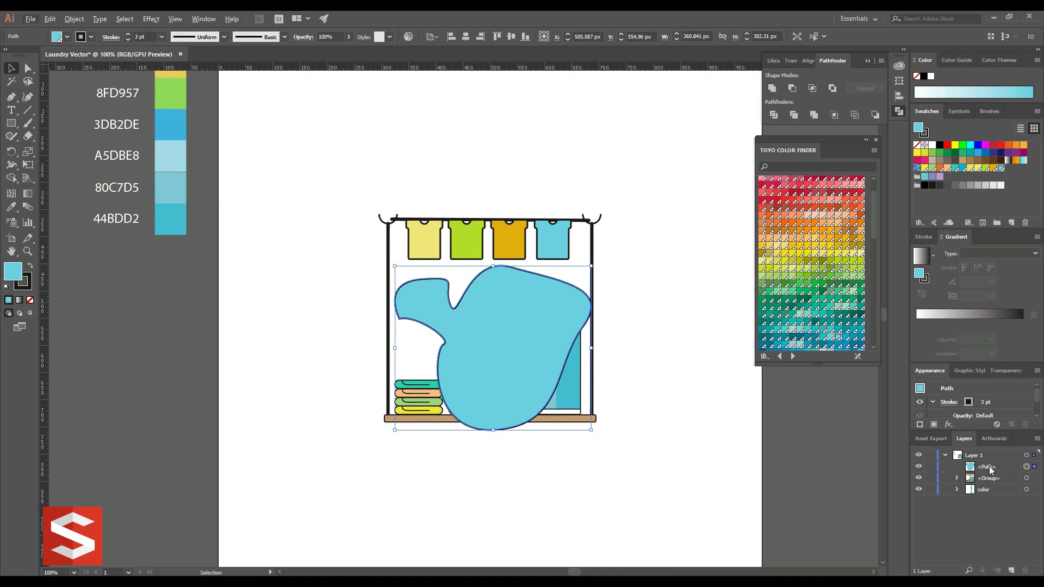
{"action": "left_click_drag", "start_coordinate": [989, 470], "coordinate": [990, 488]}
Remove the blob's outline, set its opacity to 26% and rotate it to an angle.
{"action": "left_click", "coordinate": [91, 38]}
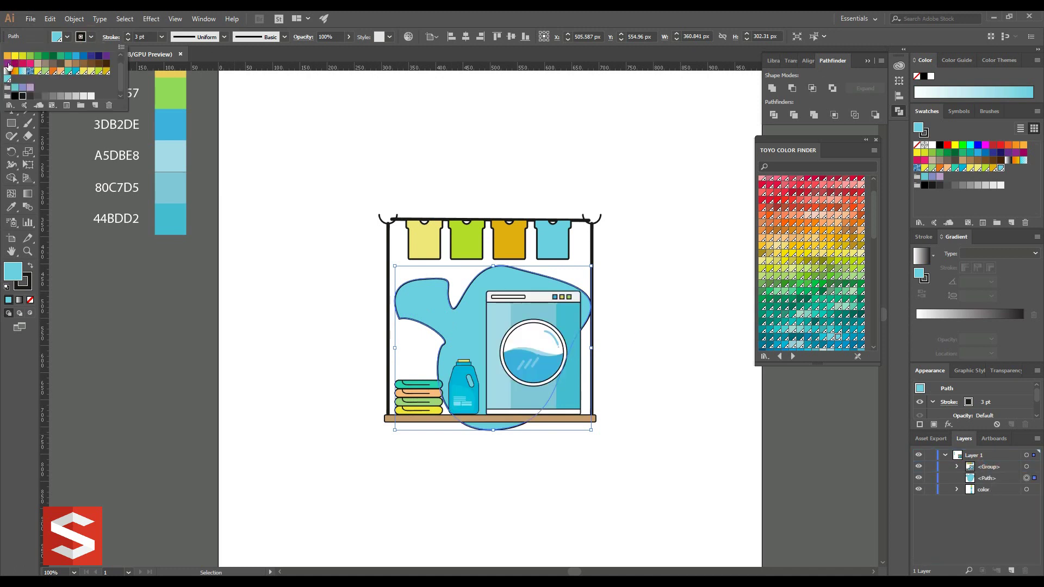
{"action": "left_click", "coordinate": [91, 38]}
{"action": "left_click", "coordinate": [7, 55]}
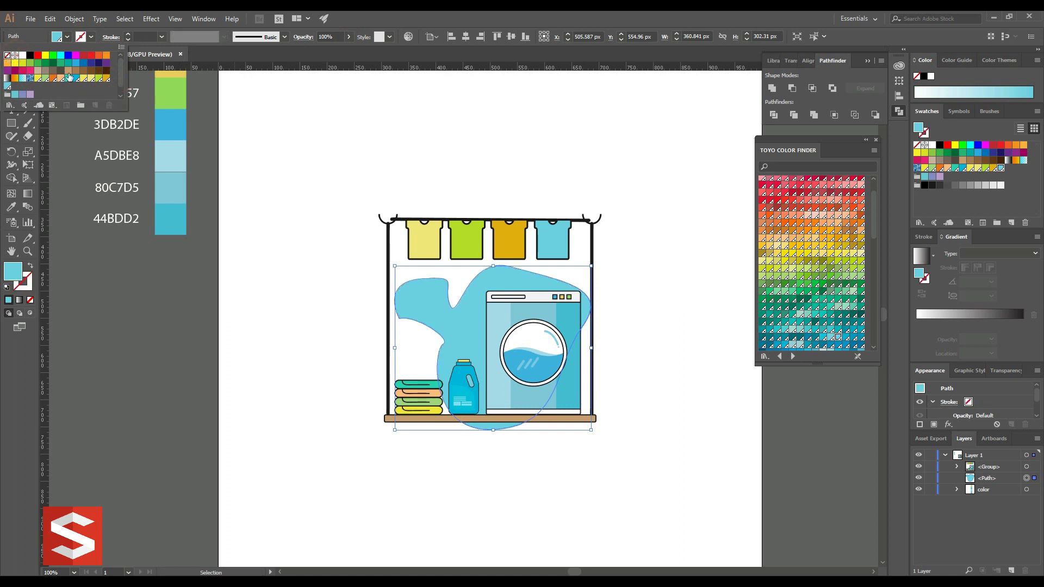
{"action": "left_click", "coordinate": [348, 37]}
{"action": "left_click_drag", "start_coordinate": [314, 53], "coordinate": [319, 53]}
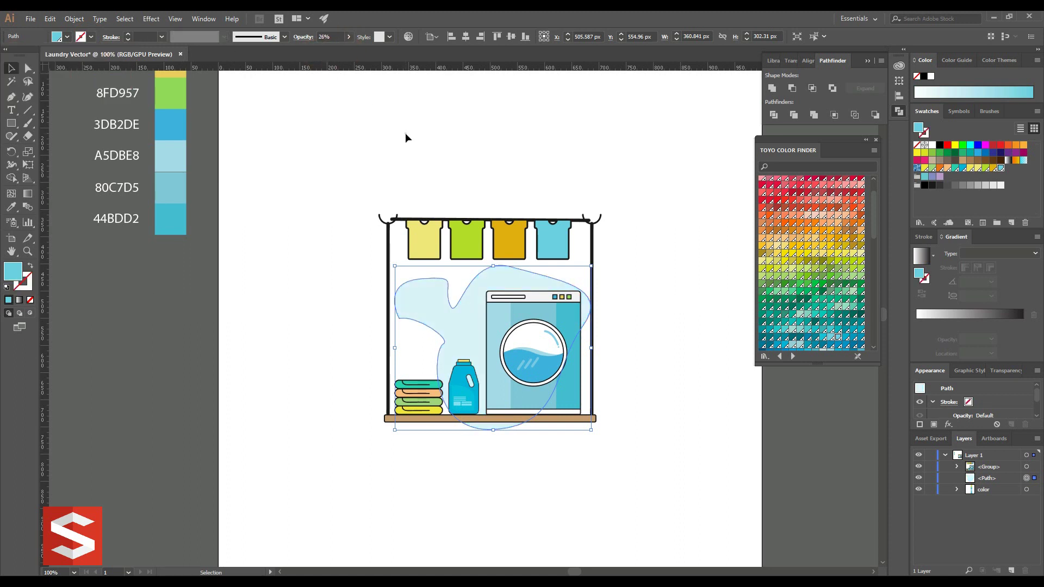
{"action": "mouse_move", "coordinate": [594, 263]}
{"action": "left_mouse_down"}
{"action": "mouse_move", "coordinate": [325, 294]}
{"action": "mouse_move", "coordinate": [639, 302]}
{"action": "mouse_move", "coordinate": [635, 293]}
{"action": "left_mouse_up"}
{"action": "left_click", "coordinate": [683, 245]}
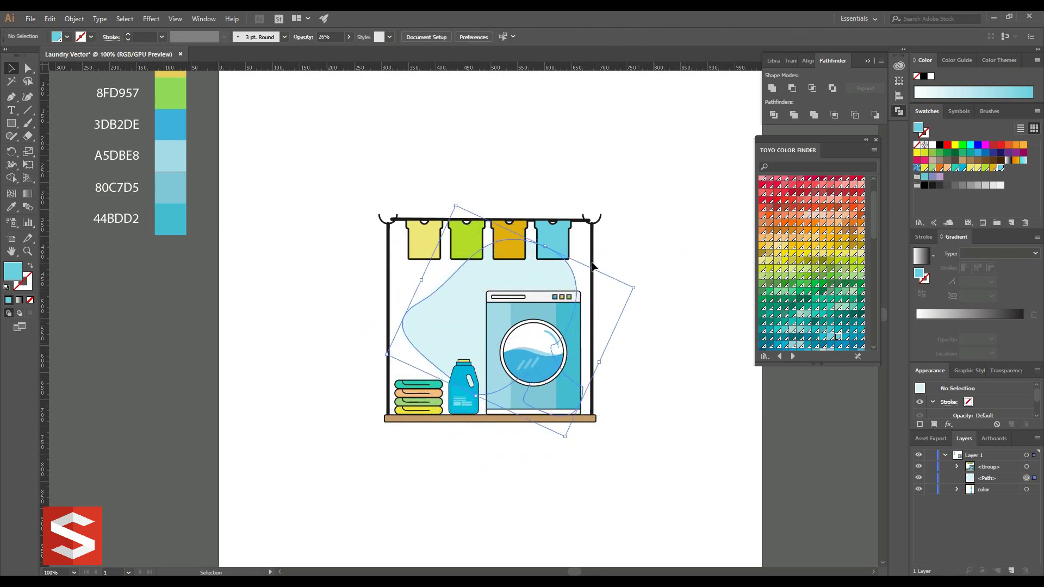
{"action": "scroll", "coordinate": [650, 243], "scroll_direction": "down", "scroll_amount": 1}
Draw a small near-black rounded bar above the clothesline.
{"action": "scroll", "coordinate": [650, 243], "scroll_direction": "up", "scroll_amount": 2}
{"action": "left_click", "coordinate": [11, 123]}
{"action": "left_click", "coordinate": [78, 136]}
{"action": "left_click_drag", "start_coordinate": [322, 116], "coordinate": [338, 164]}
{"action": "left_click", "coordinate": [66, 36]}
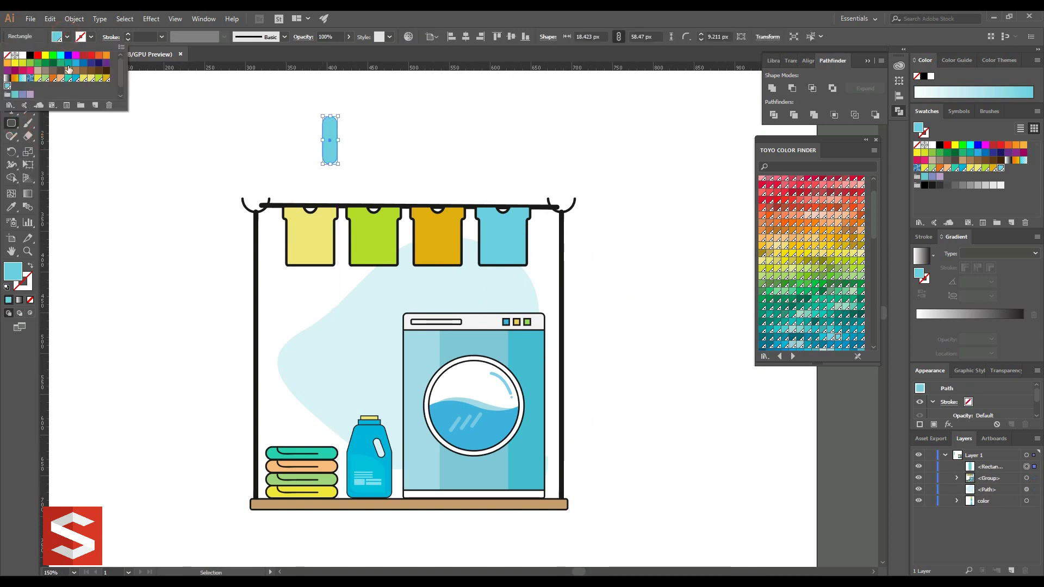
{"action": "left_click_drag", "start_coordinate": [125, 71], "coordinate": [124, 89]}
{"action": "left_click", "coordinate": [23, 93]}
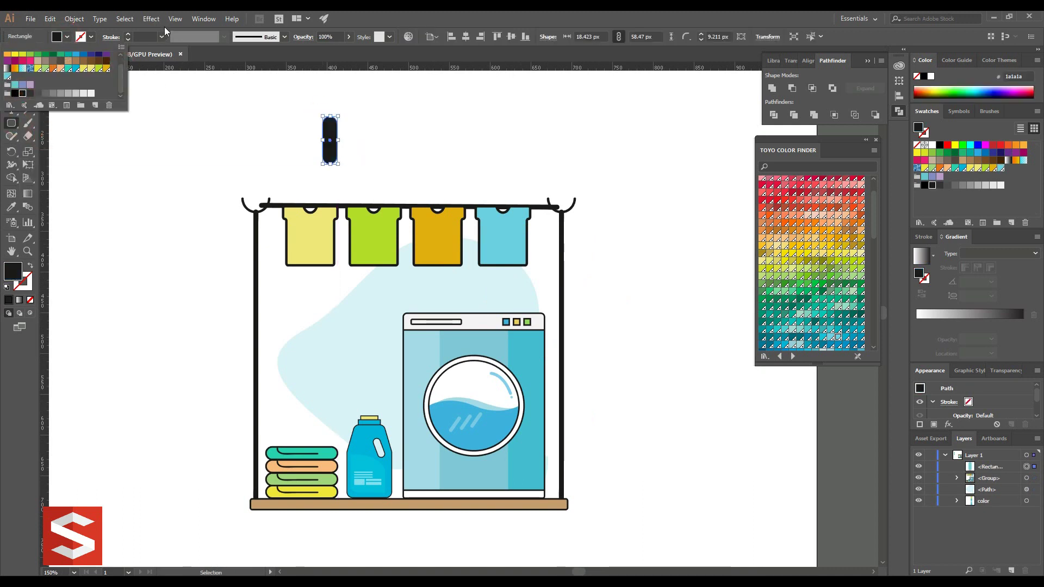
Paste a copy of the bar in front, rotate it 90° into a plus, and group both bars.
{"action": "left_click", "coordinate": [50, 18]}
{"action": "left_click", "coordinate": [81, 70]}
{"action": "left_click", "coordinate": [50, 19]}
{"action": "left_click", "coordinate": [109, 93]}
{"action": "mouse_move", "coordinate": [344, 116]}
{"action": "left_mouse_down"}
{"action": "mouse_move", "coordinate": [304, 125]}
{"action": "mouse_move", "coordinate": [348, 157]}
{"action": "left_mouse_up"}
{"action": "right_click", "coordinate": [342, 140]}
{"action": "left_click", "coordinate": [369, 207]}
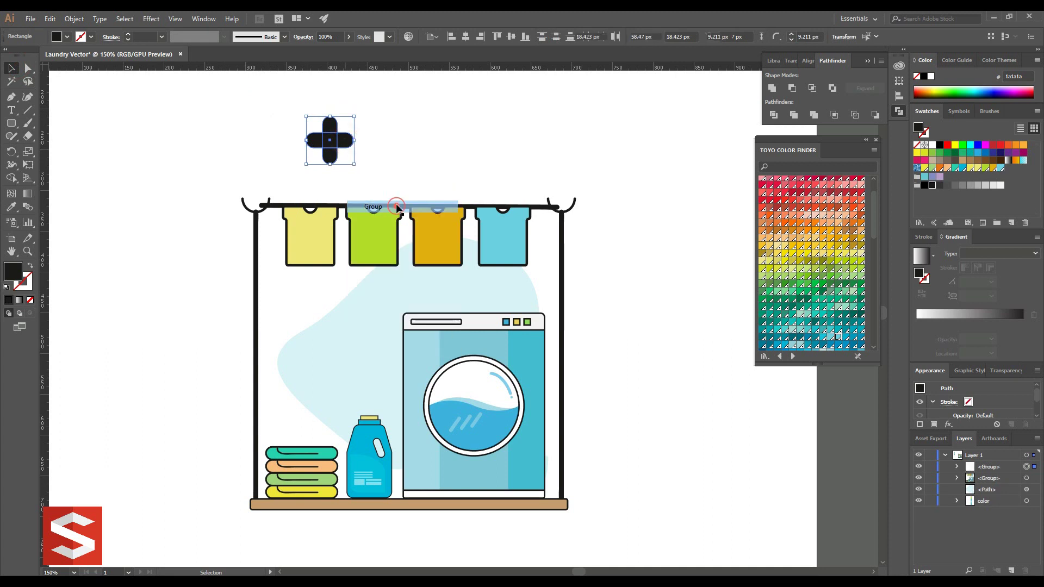
Shrink the plus to a small sparkle and place a second copy down and left.
{"action": "mouse_move", "coordinate": [353, 114]}
{"action": "left_mouse_down"}
{"action": "mouse_move", "coordinate": [343, 124]}
{"action": "mouse_move", "coordinate": [388, 302]}
{"action": "left_mouse_up"}
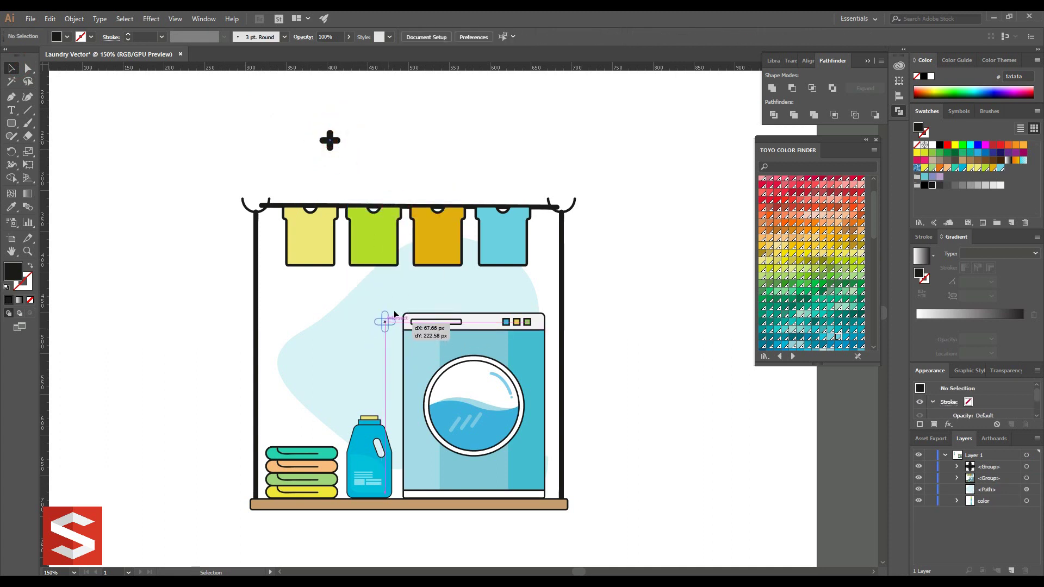
{"action": "scroll", "coordinate": [388, 302], "scroll_direction": "up", "scroll_amount": 5}
{"action": "left_click_drag", "start_coordinate": [425, 215], "coordinate": [392, 249]}
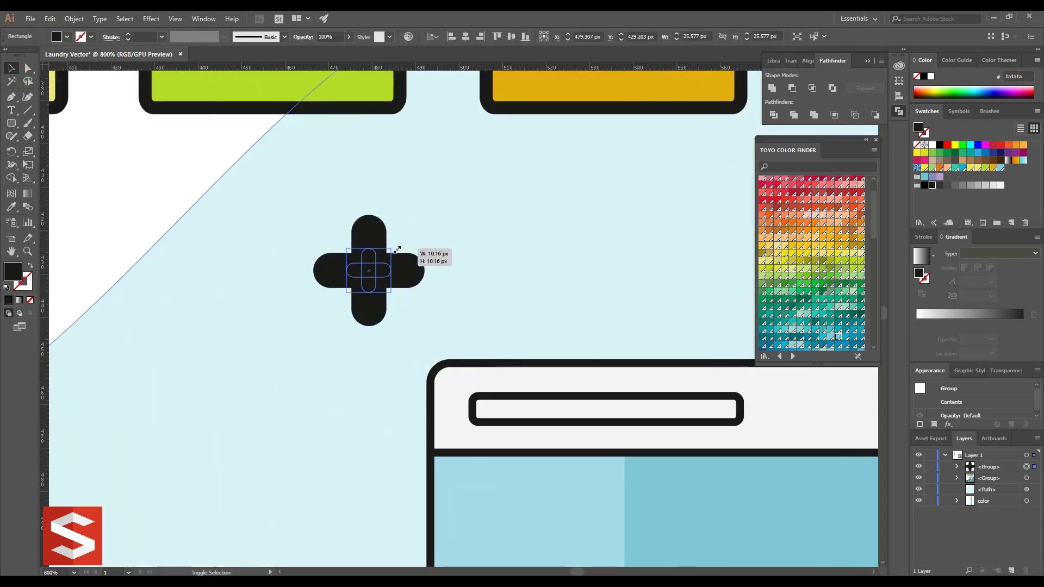
{"action": "left_click", "coordinate": [50, 19]}
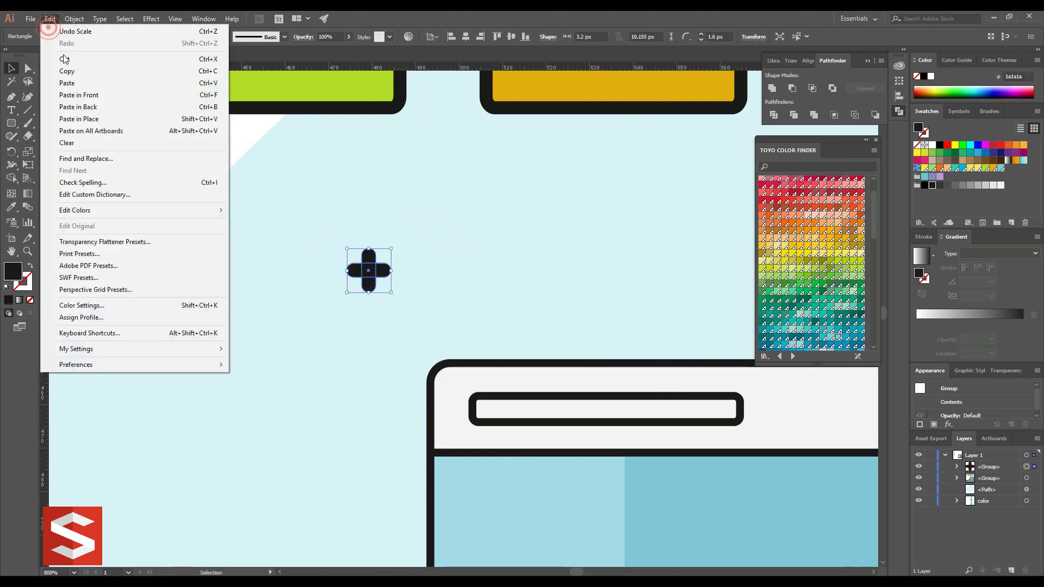
{"action": "key", "text": "ctrl+c"}
{"action": "key", "text": "ctrl+v"}
{"action": "mouse_move", "coordinate": [455, 314]}
{"action": "left_mouse_down"}
{"action": "mouse_move", "coordinate": [372, 396]}
{"action": "mouse_move", "coordinate": [223, 473]}
{"action": "left_mouse_up"}
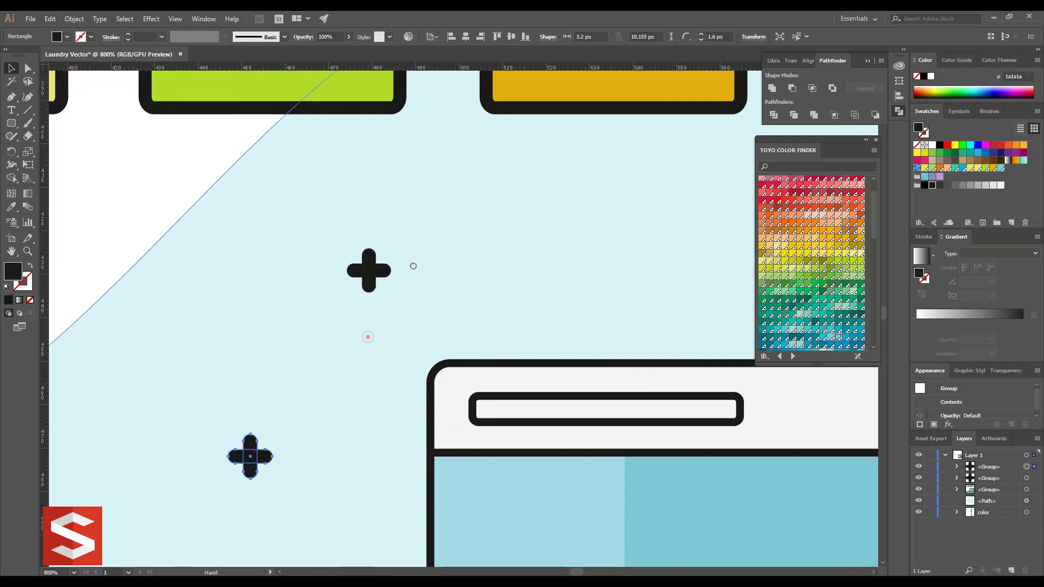
Paste a third plus sparkle, shrink it, and place it below the others.
{"action": "key", "text": "ctrl+minus"}
{"action": "key", "text": "ctrl+minus"}
{"action": "left_click", "coordinate": [74, 19]}
{"action": "left_click", "coordinate": [87, 82]}
{"action": "left_click_drag", "start_coordinate": [456, 312], "coordinate": [459, 350]}
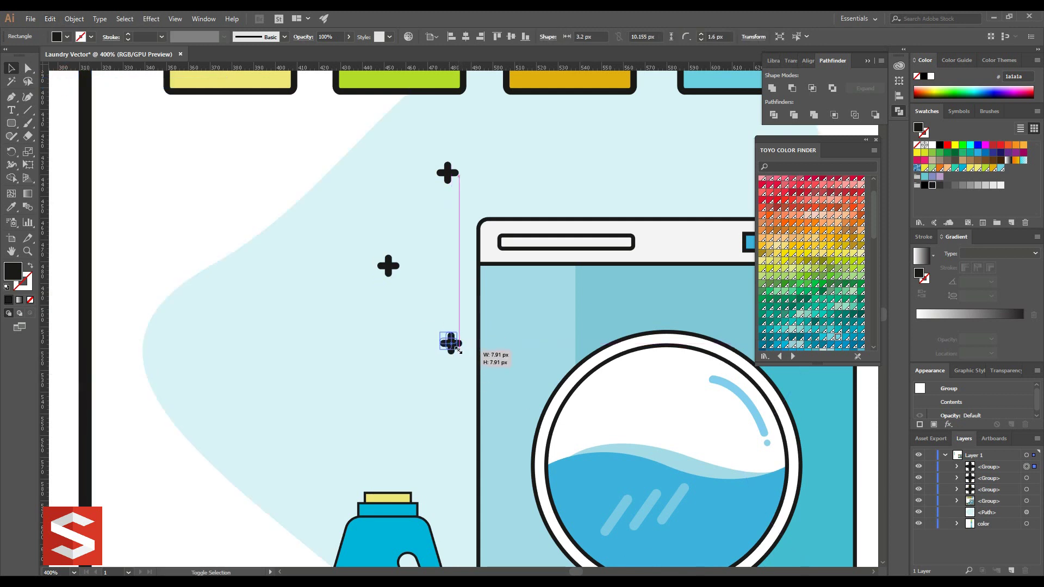
{"action": "left_click", "coordinate": [203, 185]}
Draw a small circle left of the sparkles and fill it with the washer's blue.
{"action": "key", "text": "ctrl+minus"}
{"action": "key", "text": "ctrl+minus"}
{"action": "left_click_drag", "start_coordinate": [11, 123], "coordinate": [36, 148]}
{"action": "left_click_drag", "start_coordinate": [246, 236], "coordinate": [265, 255]}
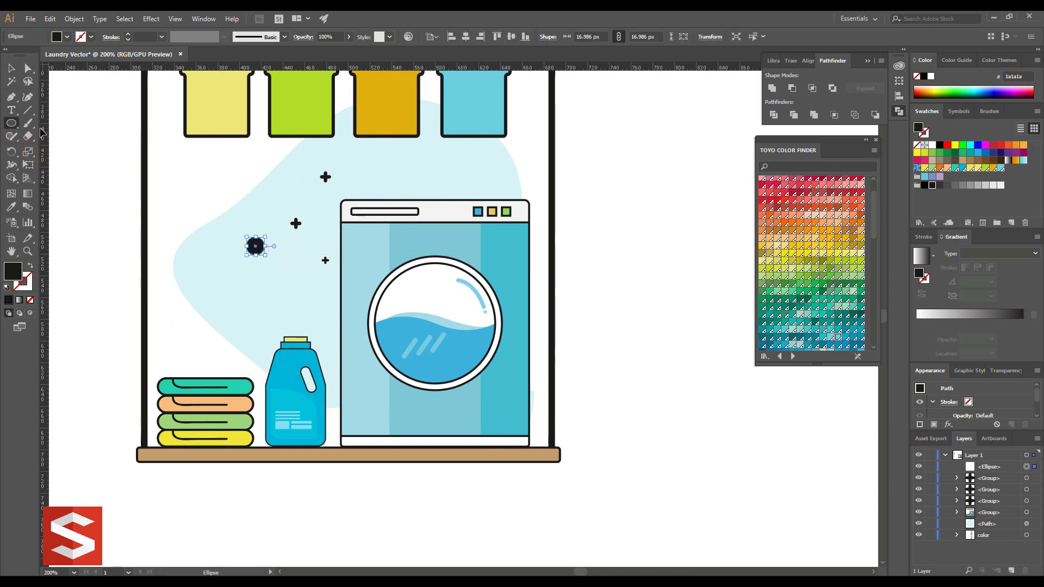
{"action": "left_click", "coordinate": [11, 206]}
{"action": "left_click", "coordinate": [505, 326]}
{"action": "key", "text": "v"}
{"action": "left_click", "coordinate": [218, 177]}
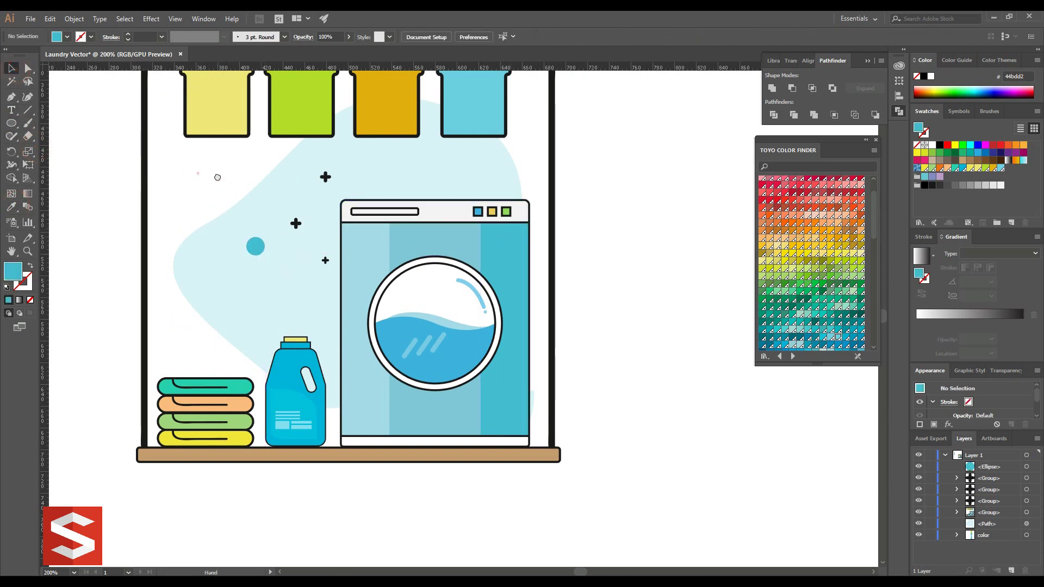
Duplicate the blue circle and move the copy down and to the right.
{"action": "left_click_drag", "start_coordinate": [218, 177], "coordinate": [362, 225]}
{"action": "left_click", "coordinate": [400, 293]}
{"action": "left_click", "coordinate": [49, 18]}
{"action": "left_click", "coordinate": [68, 71]}
{"action": "left_click", "coordinate": [50, 18]}
{"action": "left_click", "coordinate": [96, 93]}
{"action": "mouse_move", "coordinate": [410, 302]}
{"action": "left_mouse_down"}
{"action": "mouse_move", "coordinate": [447, 336]}
{"action": "mouse_move", "coordinate": [441, 328]}
{"action": "mouse_move", "coordinate": [470, 264]}
{"action": "left_mouse_up"}
Add third and fourth blue circles, moving the fourth down and left.
{"action": "left_click", "coordinate": [54, 19]}
{"action": "left_click", "coordinate": [129, 83]}
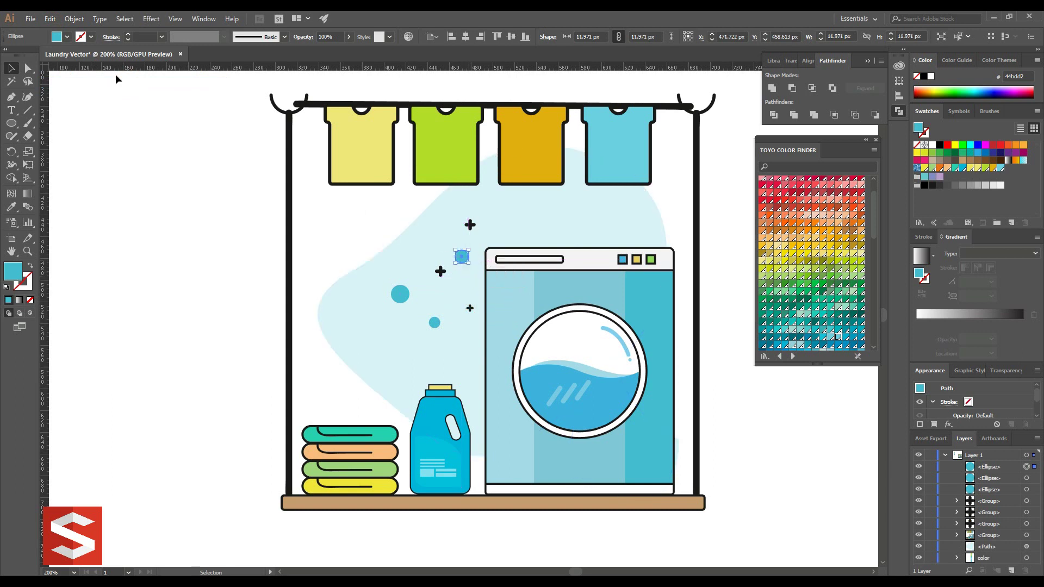
{"action": "left_click", "coordinate": [50, 18]}
{"action": "left_click", "coordinate": [71, 84]}
{"action": "left_click_drag", "start_coordinate": [459, 314], "coordinate": [386, 375]}
{"action": "left_click", "coordinate": [184, 190]}
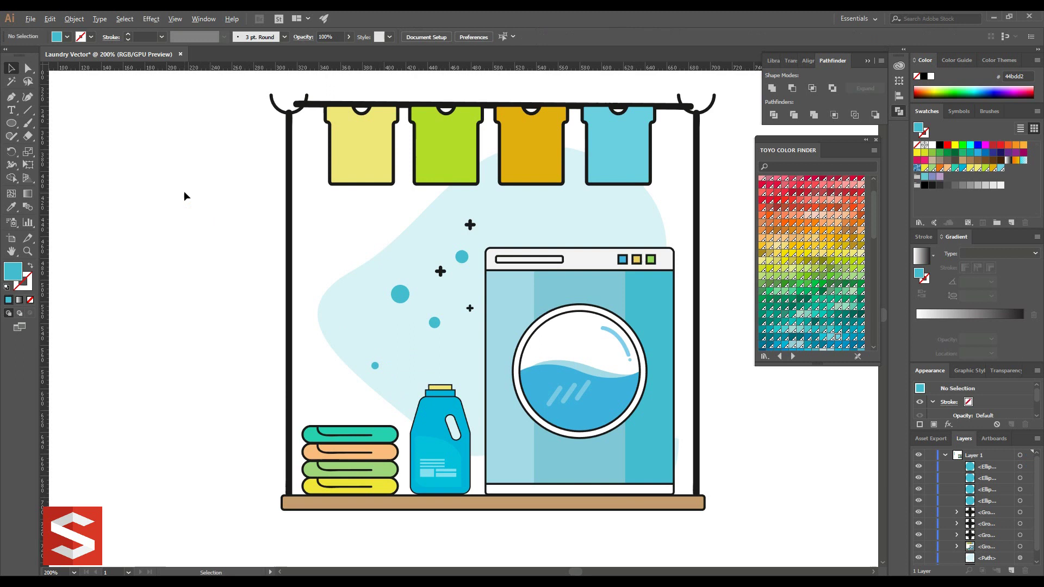
{"action": "key", "text": "ctrl+0"}
{"action": "key", "text": "ctrl+1"}
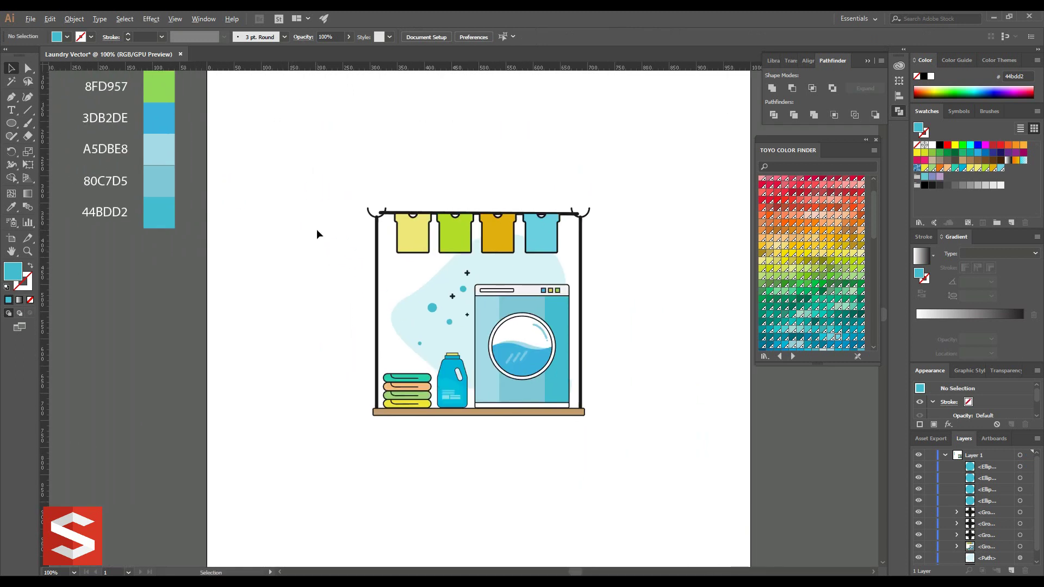